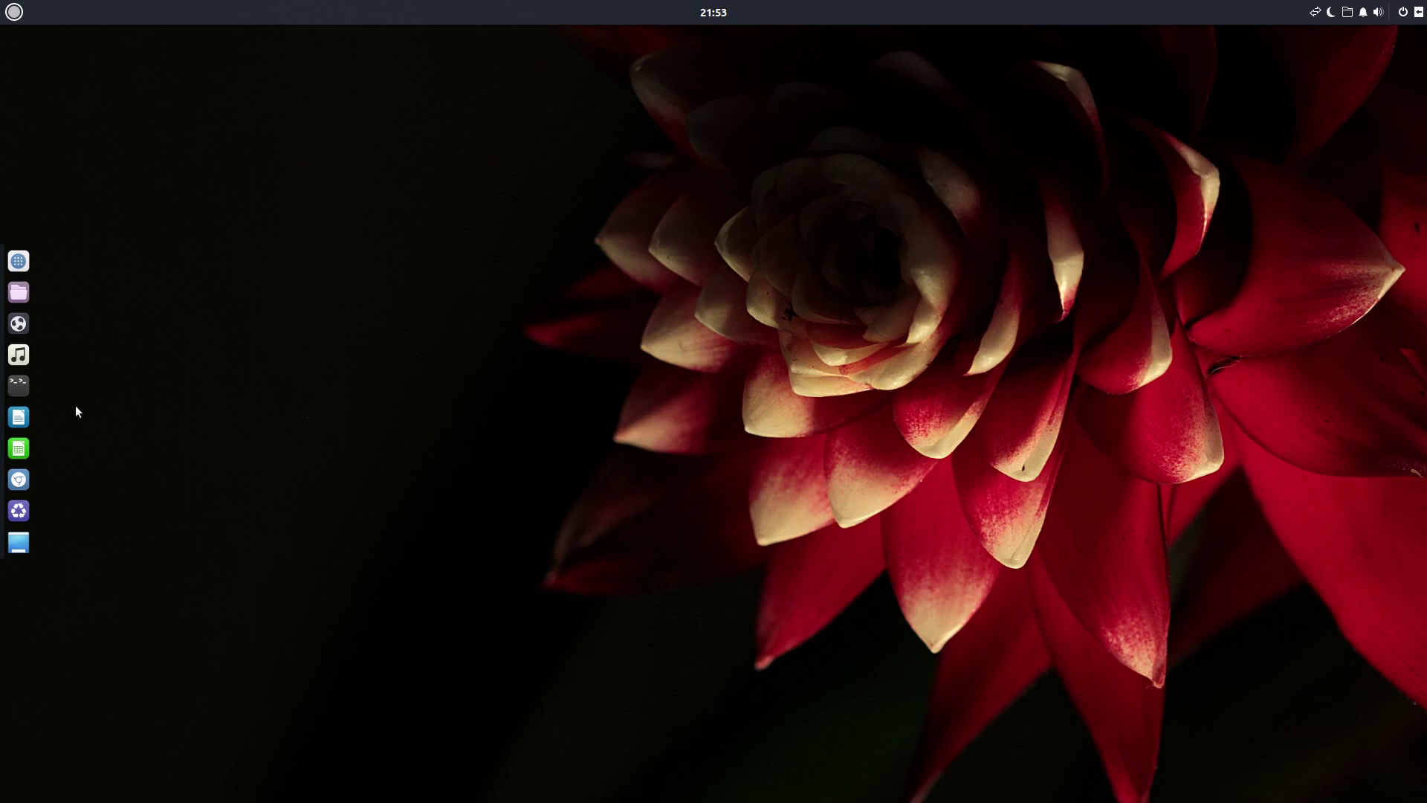
In Tilix run uname -a and free -m, then open Budgie Welcome's Getting Started topics.
{"action": "left_click", "coordinate": [19, 385]}
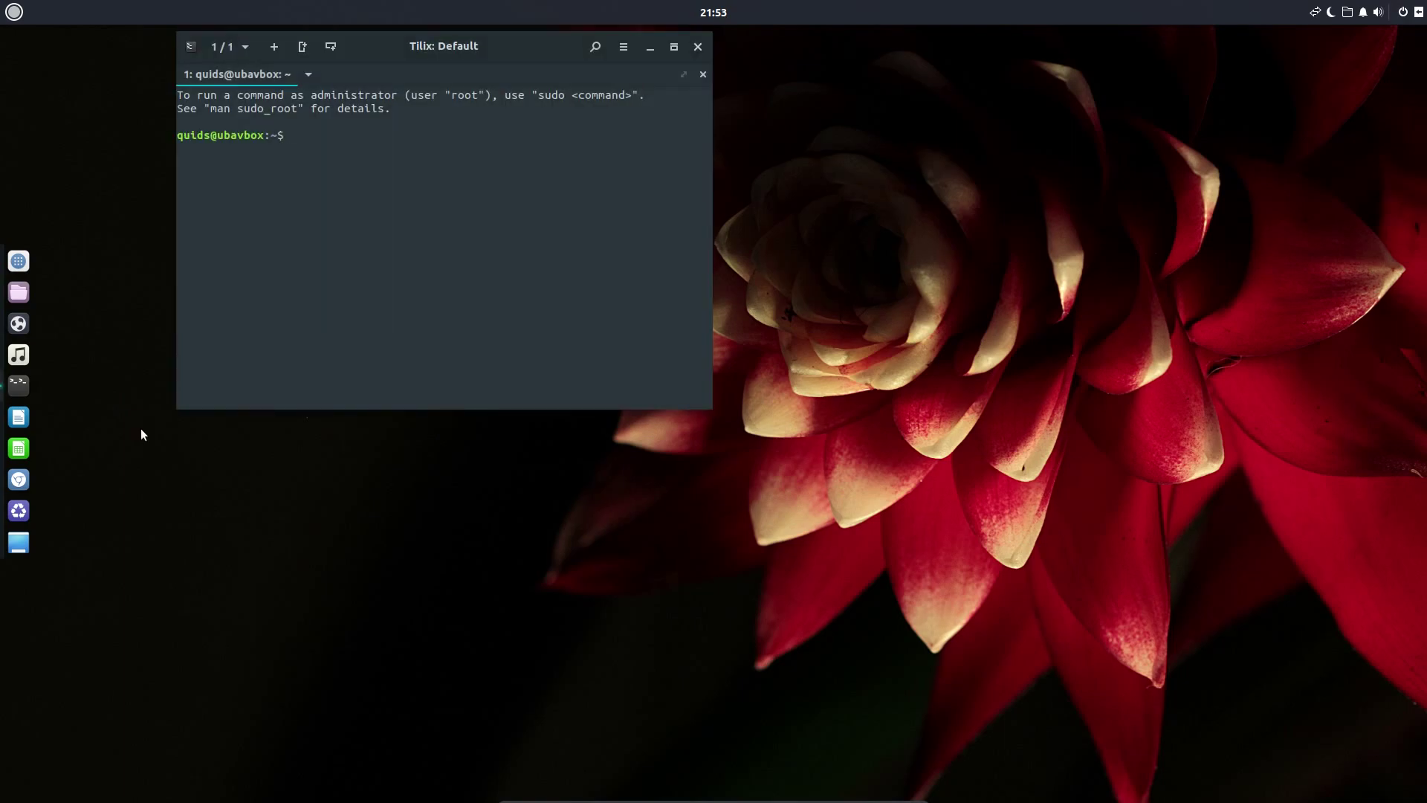
{"action": "type", "text": "uname -a"}
{"action": "key", "text": "Return"}
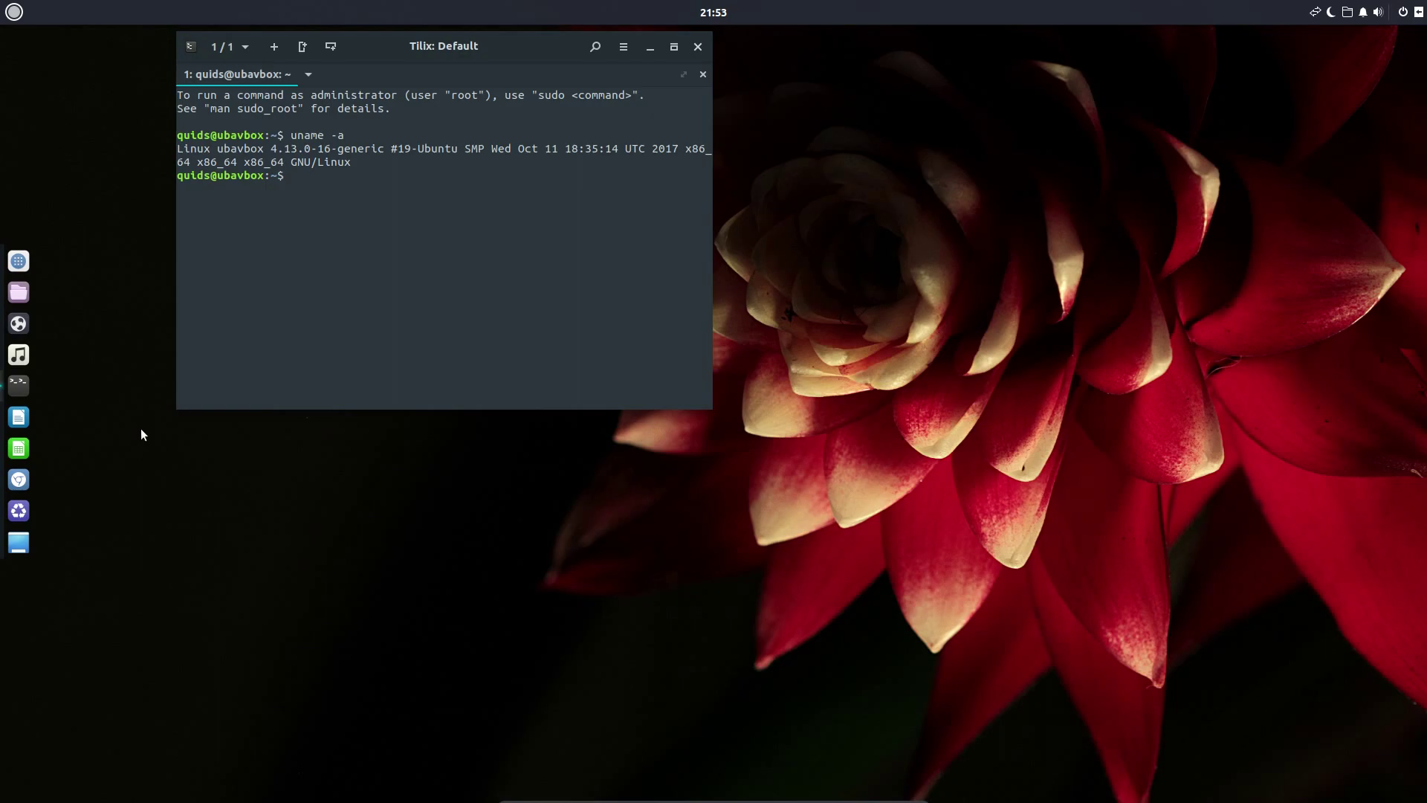
{"action": "type", "text": "free -m"}
{"action": "key", "text": "Return"}
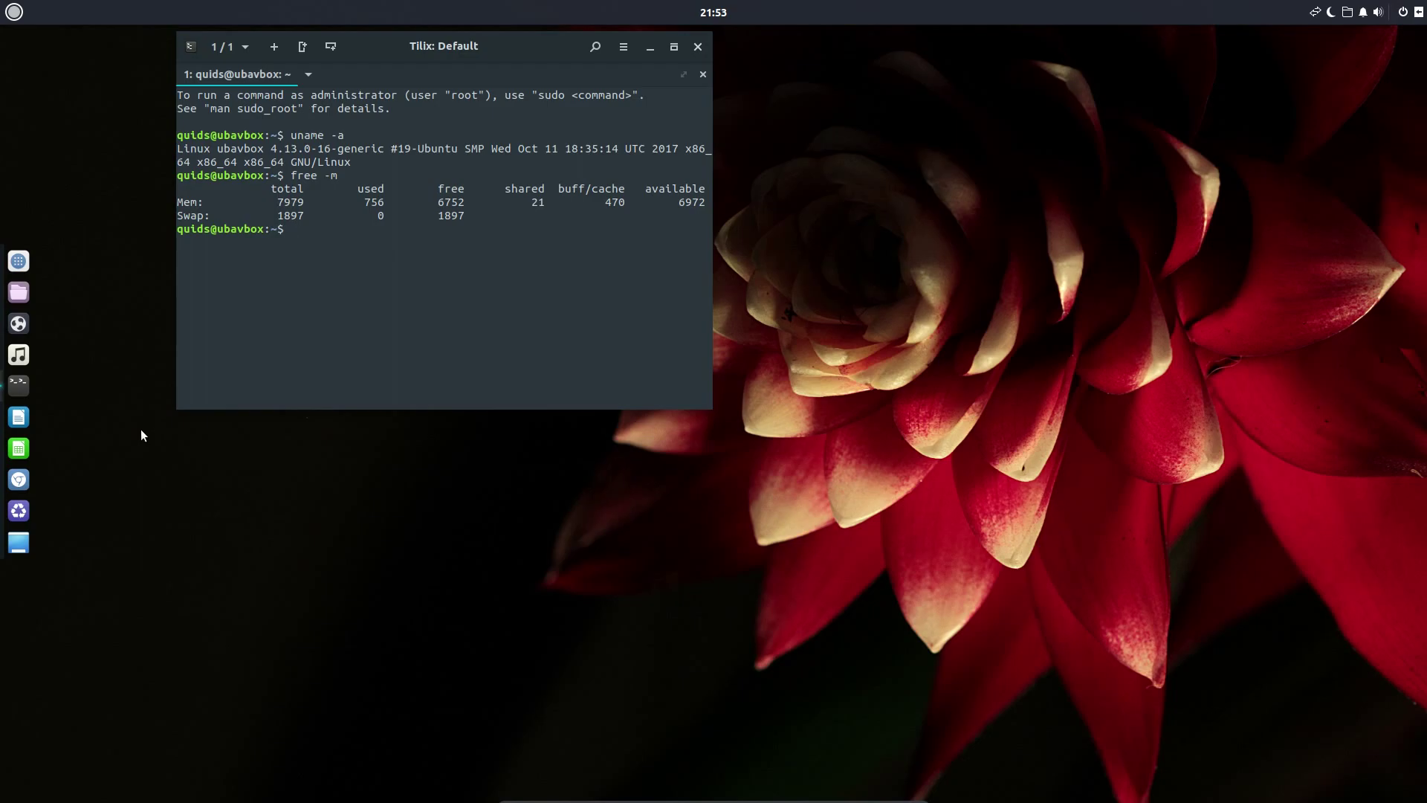
{"action": "left_click", "coordinate": [18, 323]}
{"action": "left_click", "coordinate": [466, 439]}
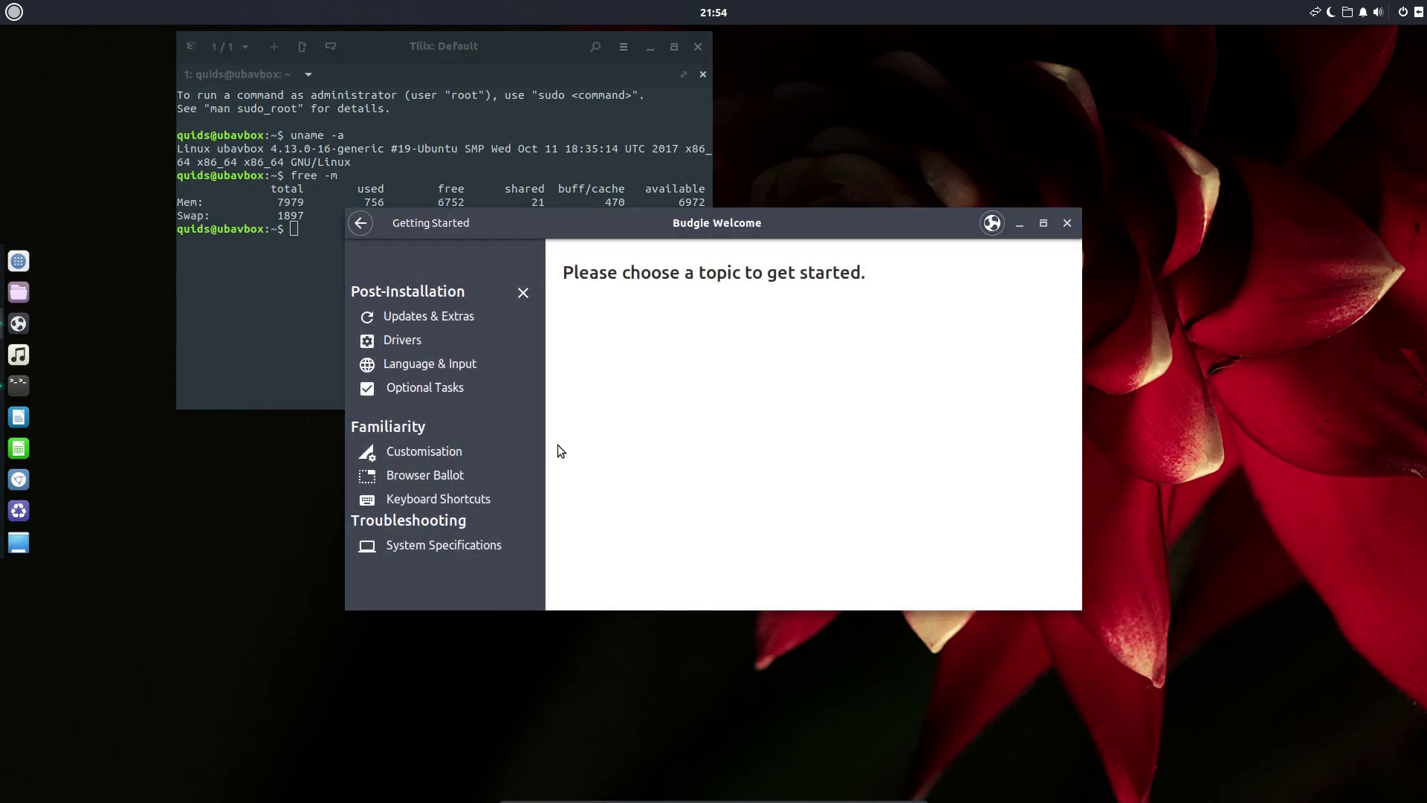
Install Restricted Extras from Updates & Extras, then return to the welcome page and focus Tilix.
{"action": "left_click", "coordinate": [432, 317]}
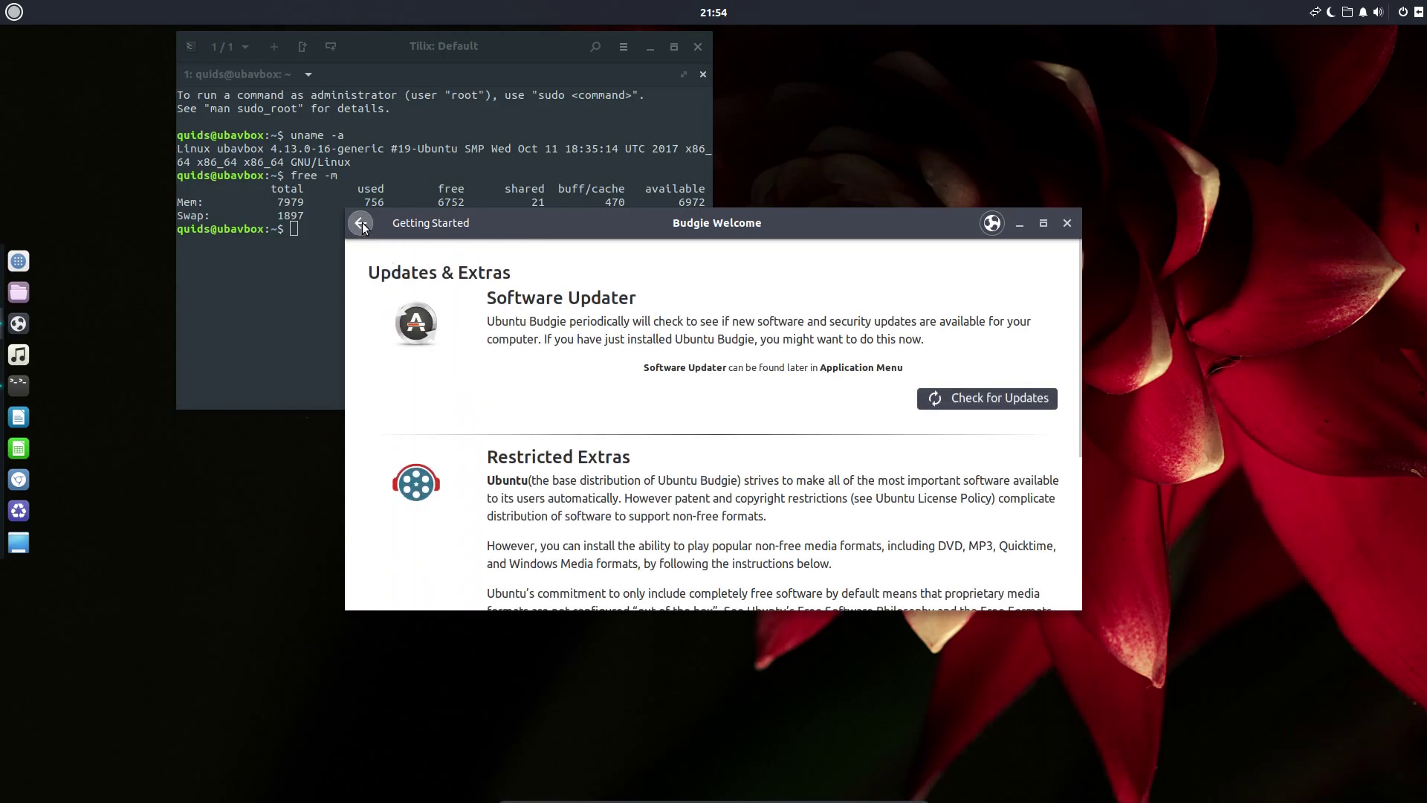
{"action": "scroll", "coordinate": [644, 440], "scroll_direction": "down", "scroll_amount": 4}
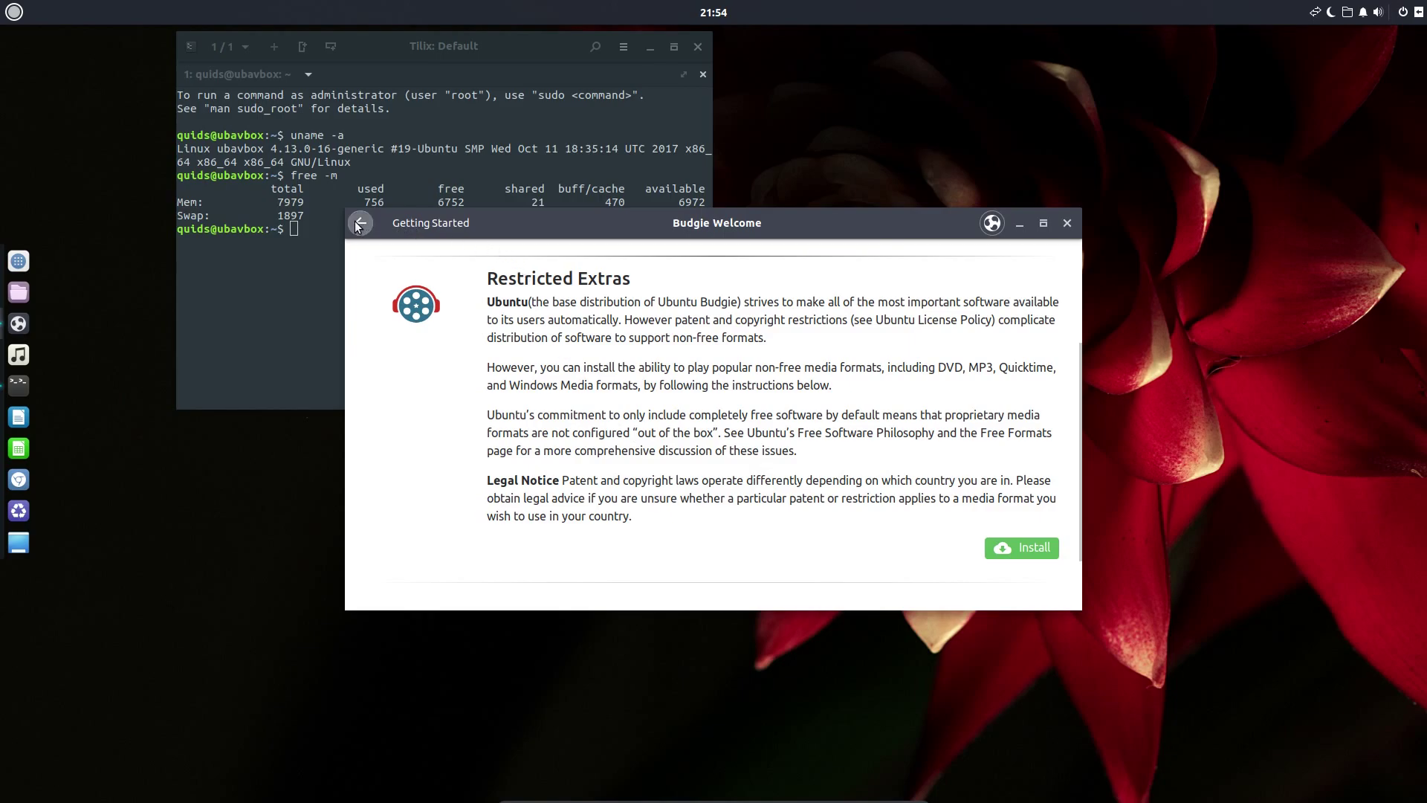
{"action": "left_click", "coordinate": [1023, 548]}
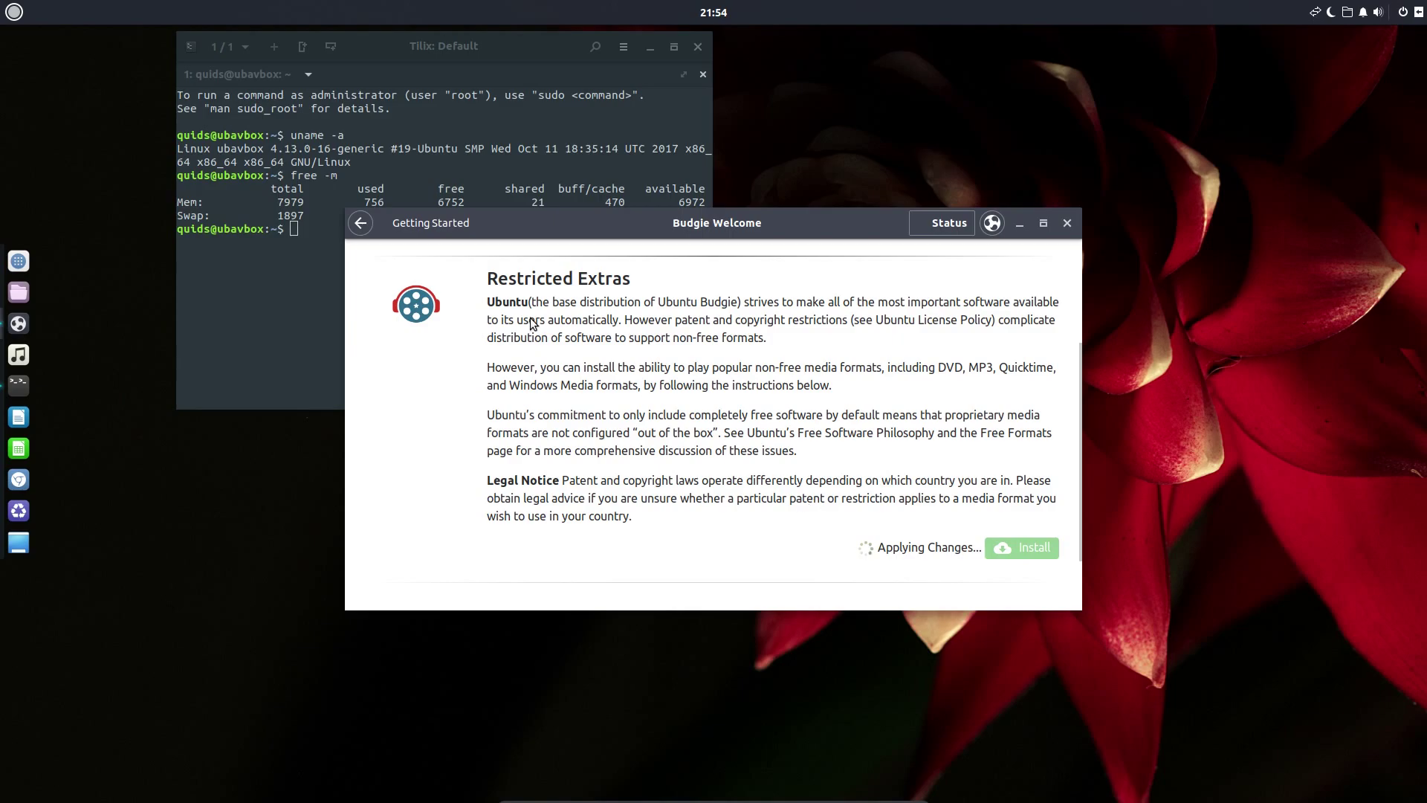
{"action": "left_click", "coordinate": [359, 226]}
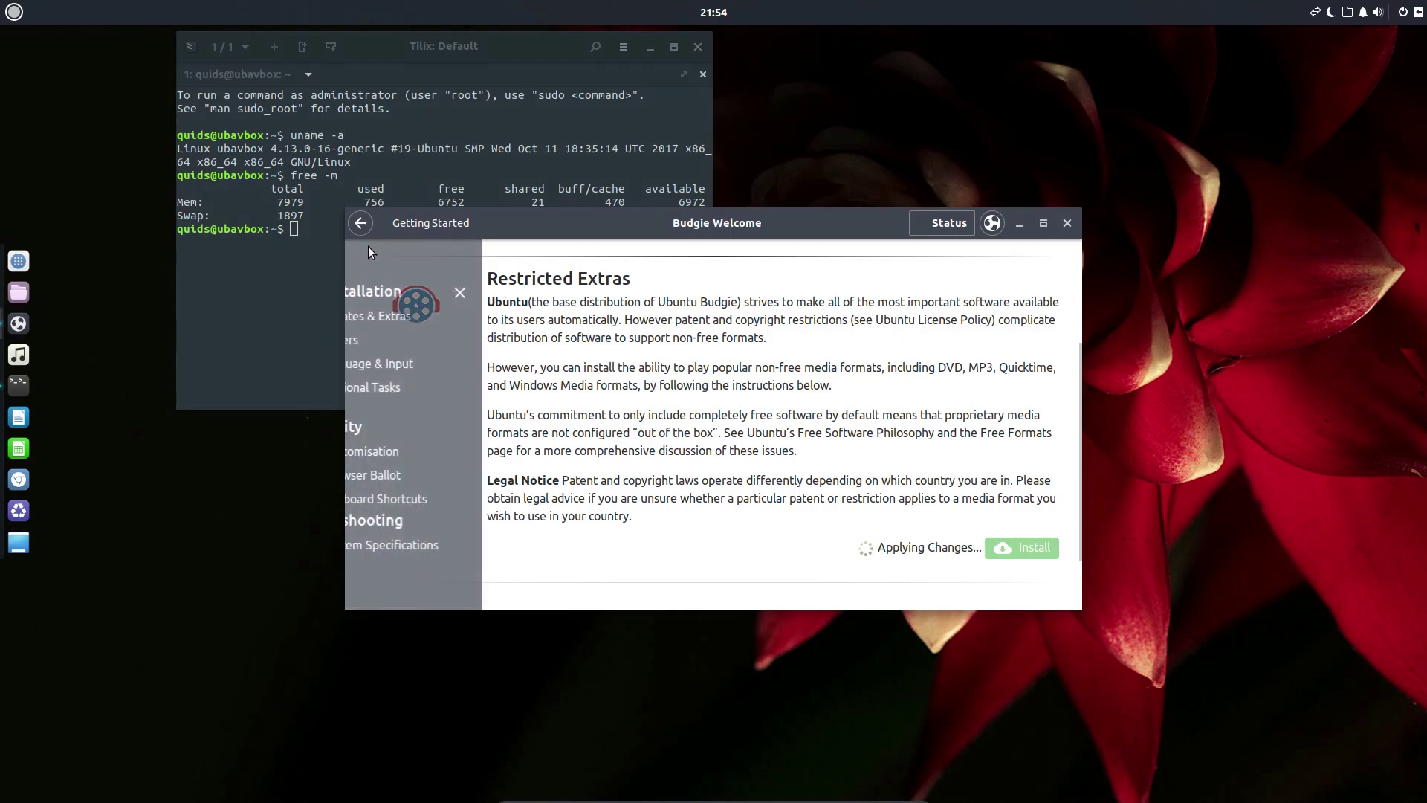
{"action": "left_click", "coordinate": [577, 340]}
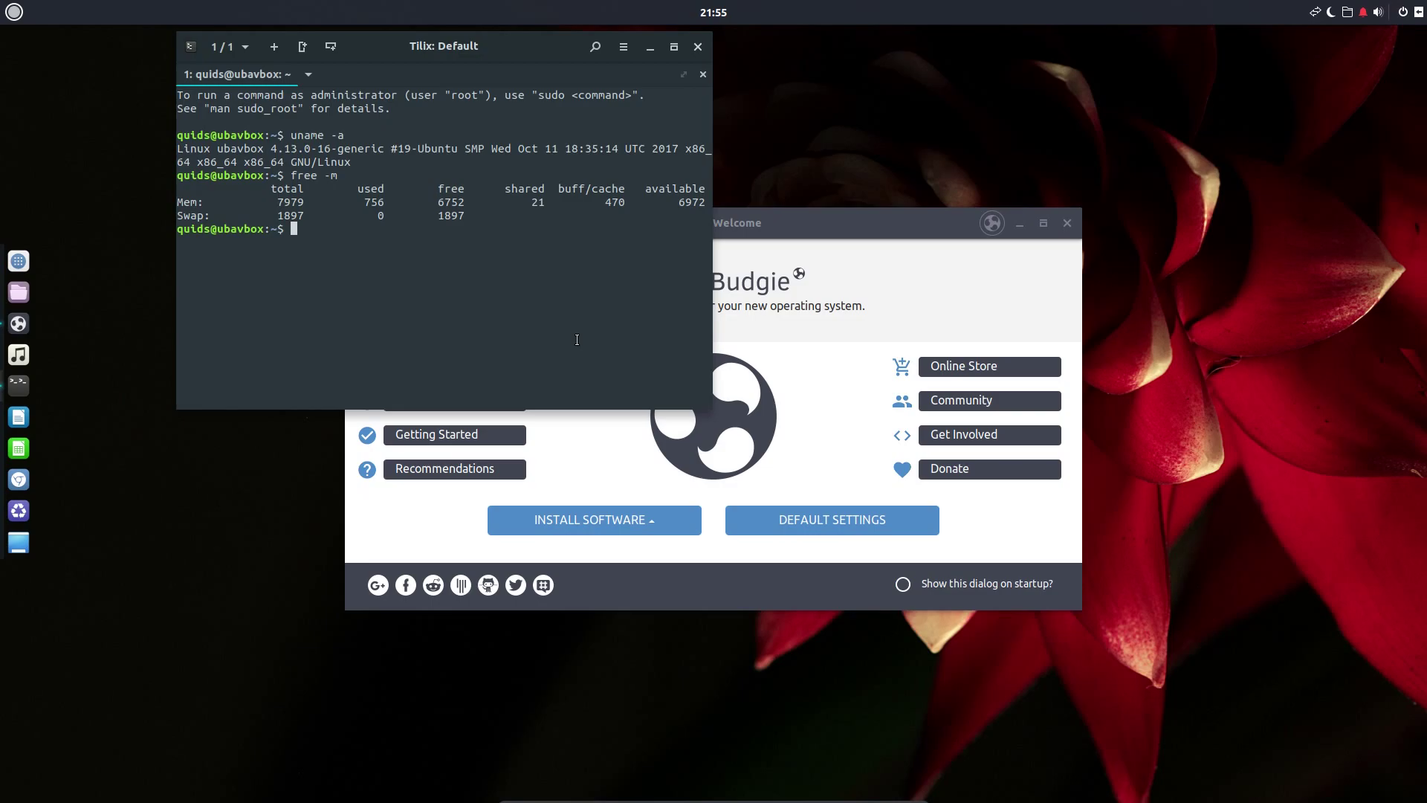
Rerun free -m (976 MB used), abandon a title edit, and close Tilix with Ctrl+D.
{"action": "key", "text": "Up"}
{"action": "key", "text": "Return"}
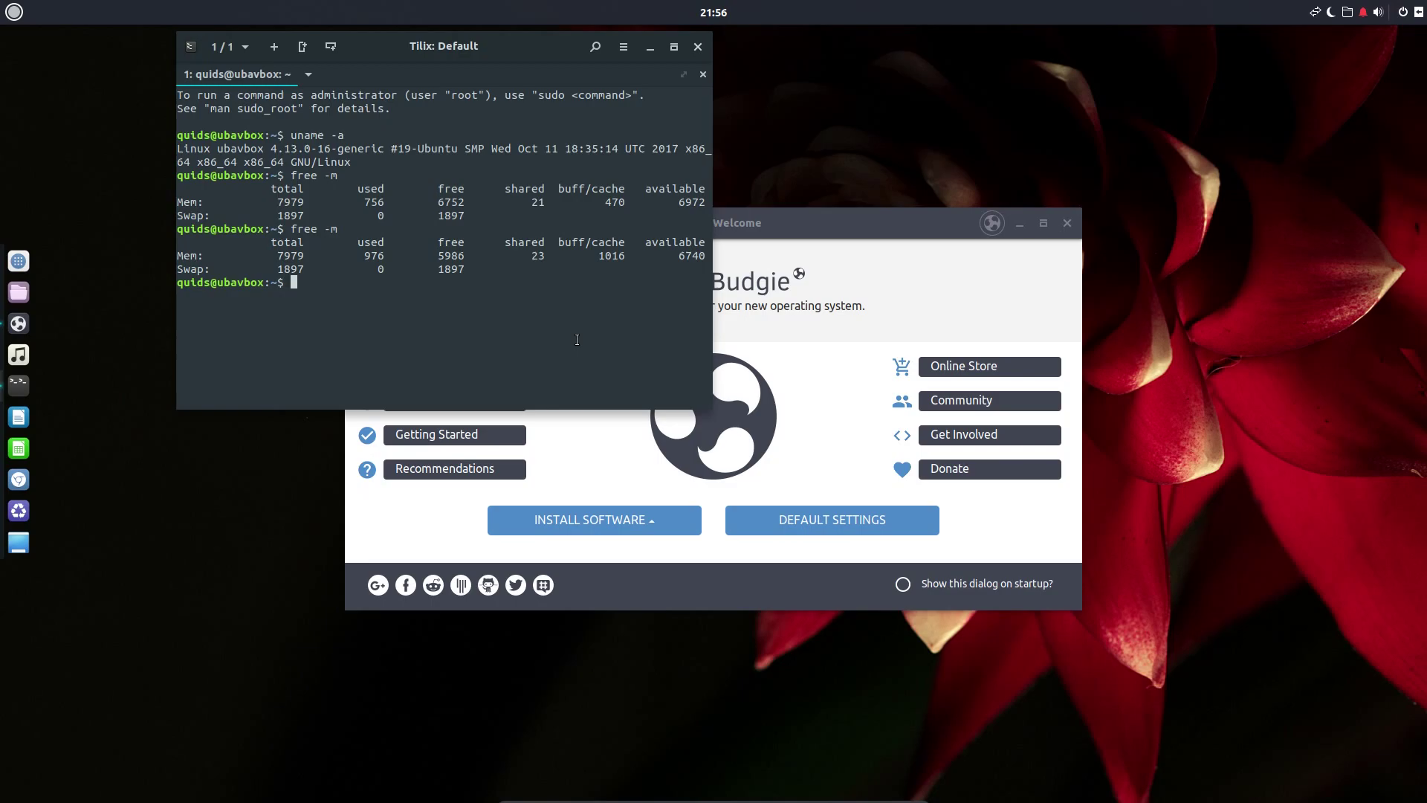
{"action": "left_click", "coordinate": [466, 46]}
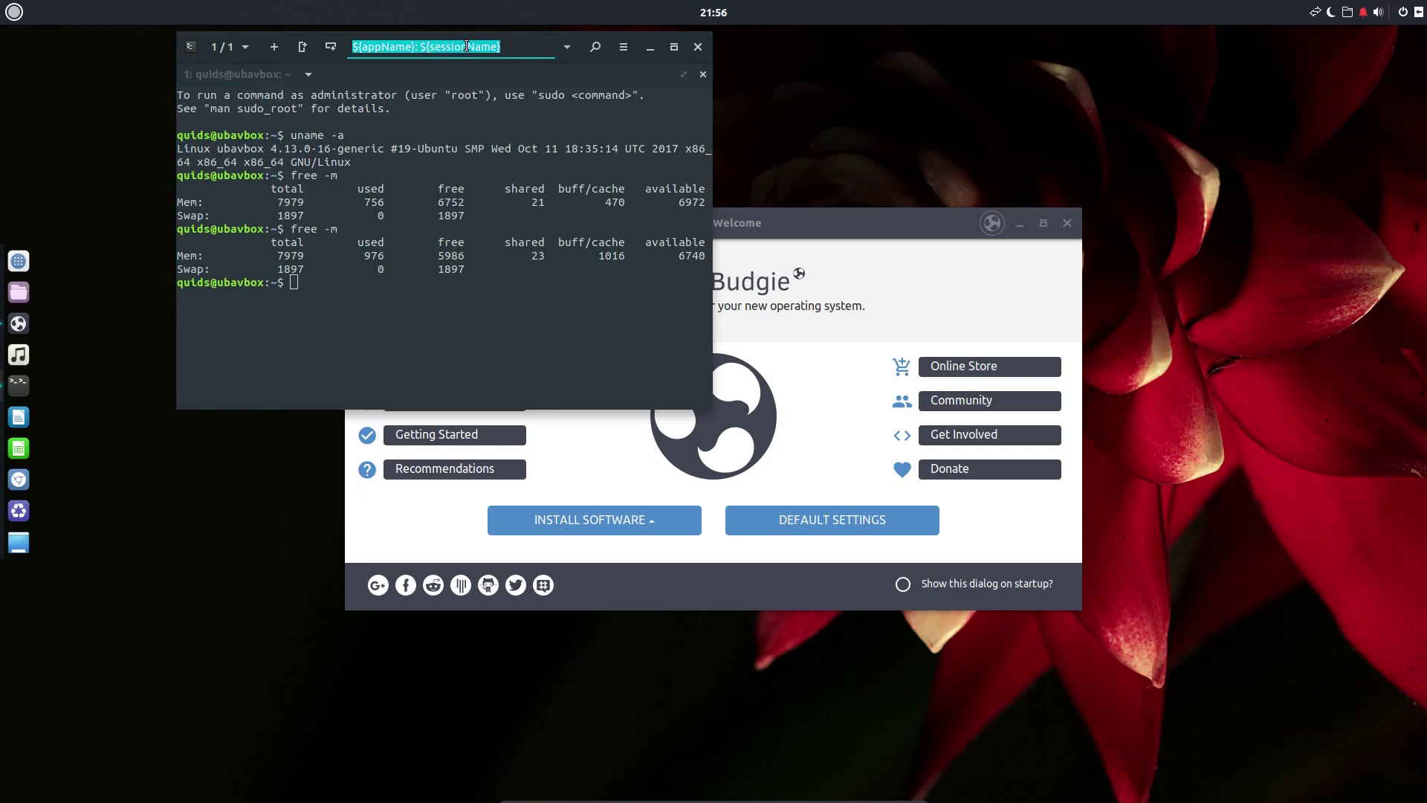
{"action": "left_click", "coordinate": [521, 44]}
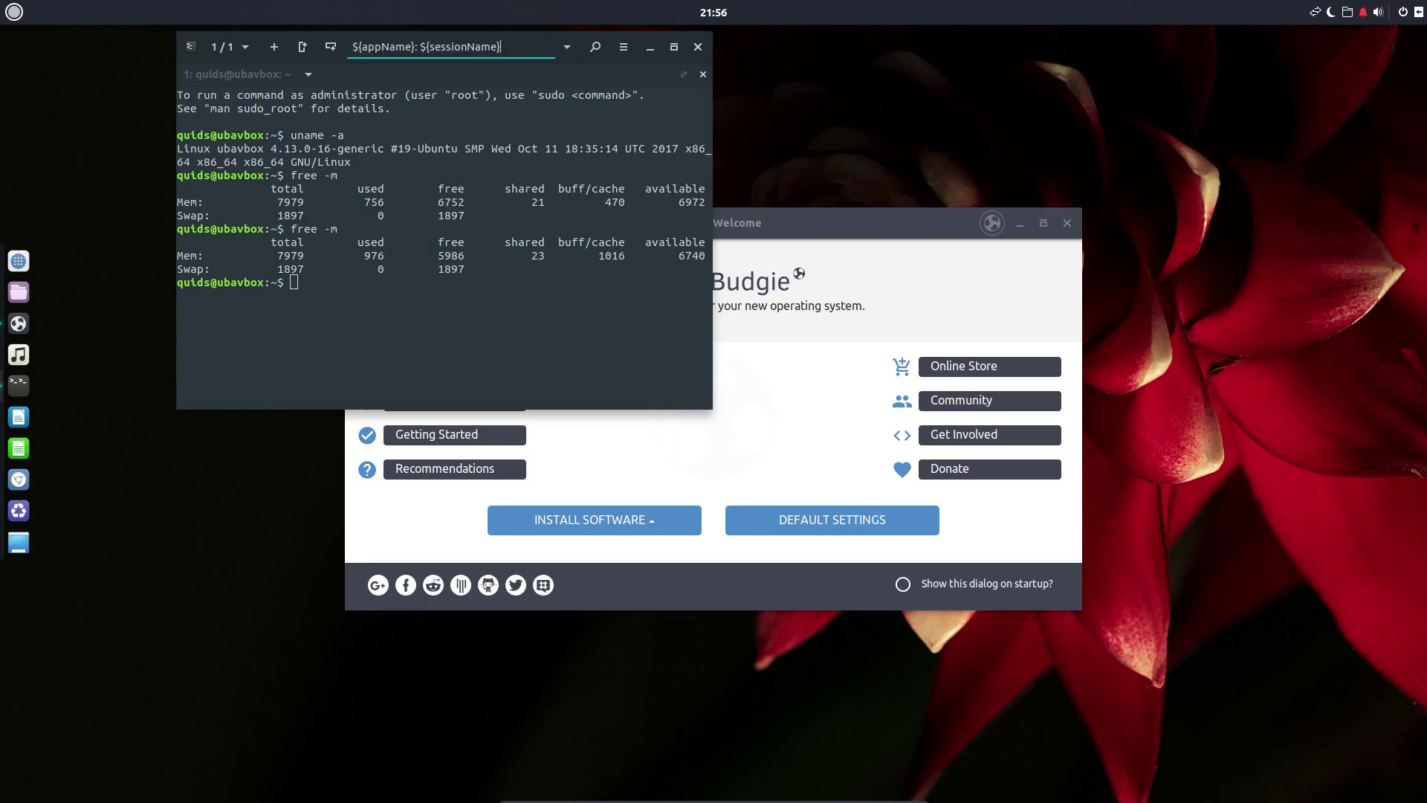
{"action": "key", "text": "Return"}
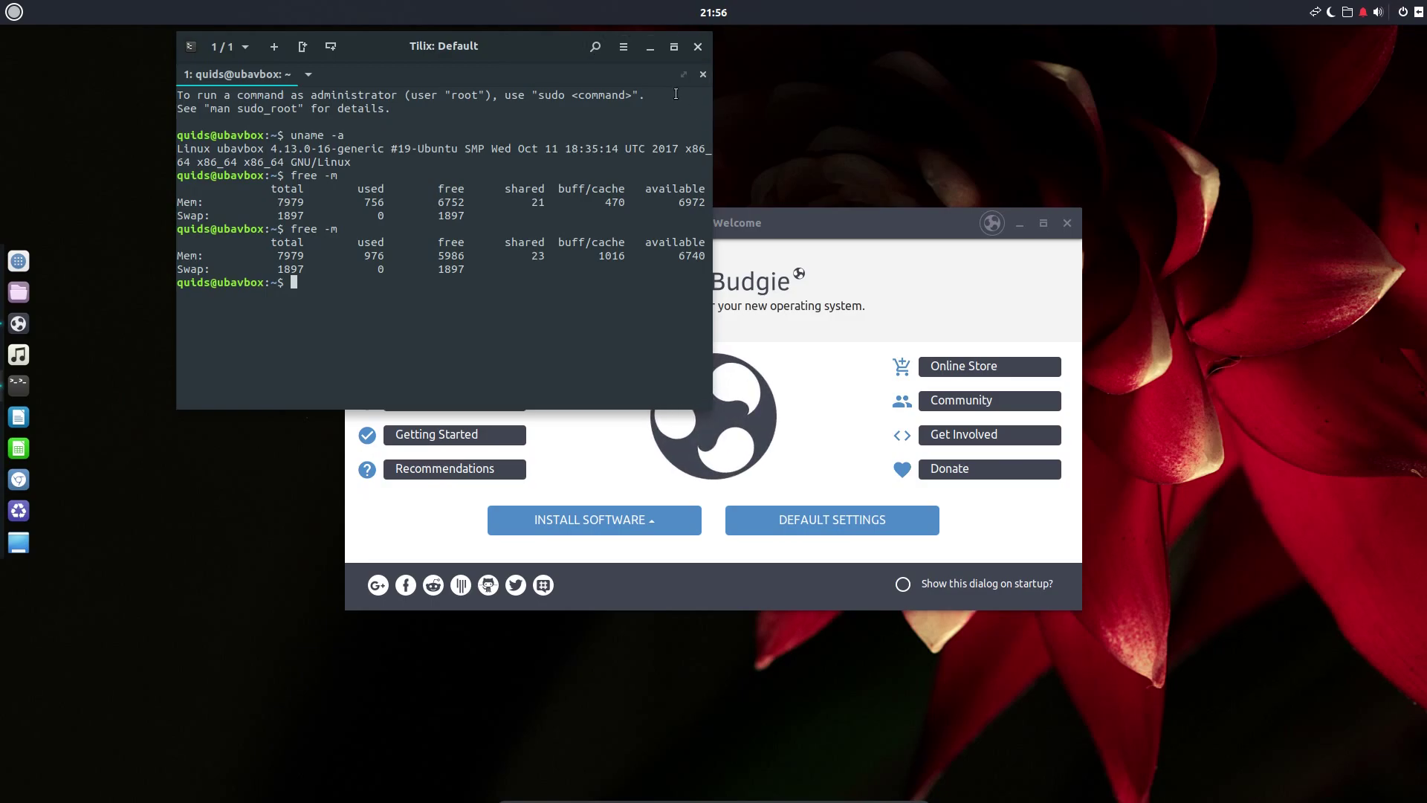
{"action": "key", "text": "ctrl+d"}
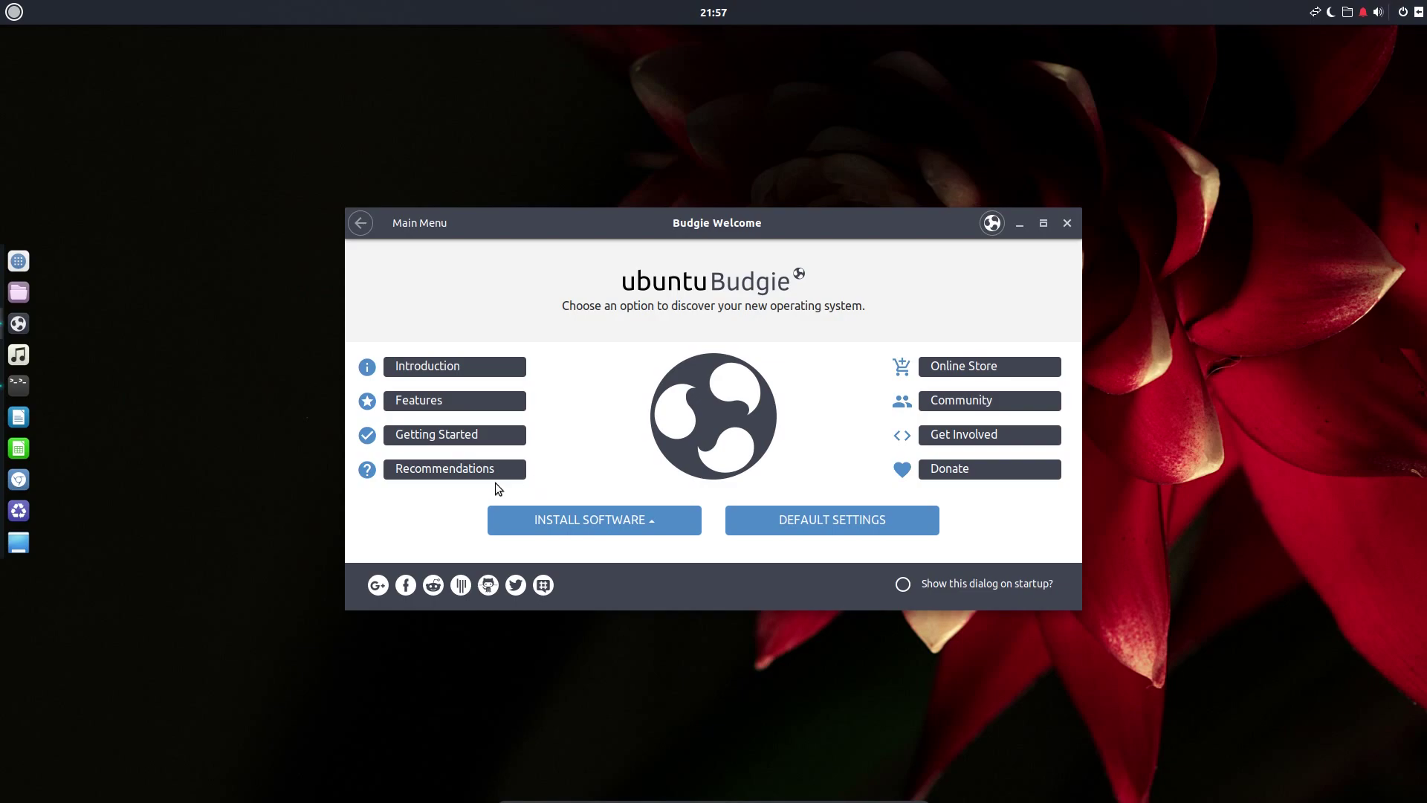
Scroll through the Switch Appearance themes on Default Settings, then close Budgie Welcome.
{"action": "left_click", "coordinate": [824, 524]}
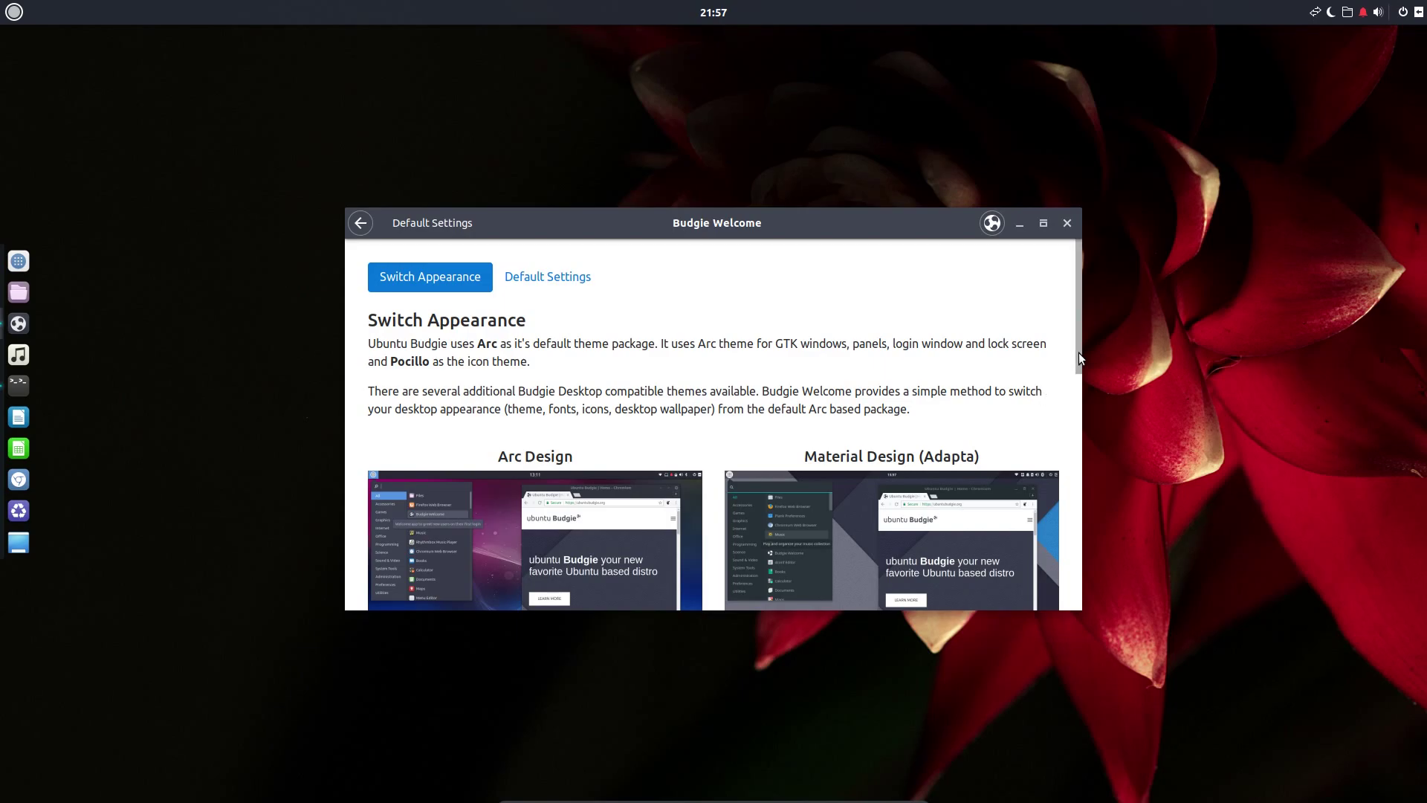
{"action": "left_click_drag", "start_coordinate": [1078, 352], "coordinate": [1072, 424]}
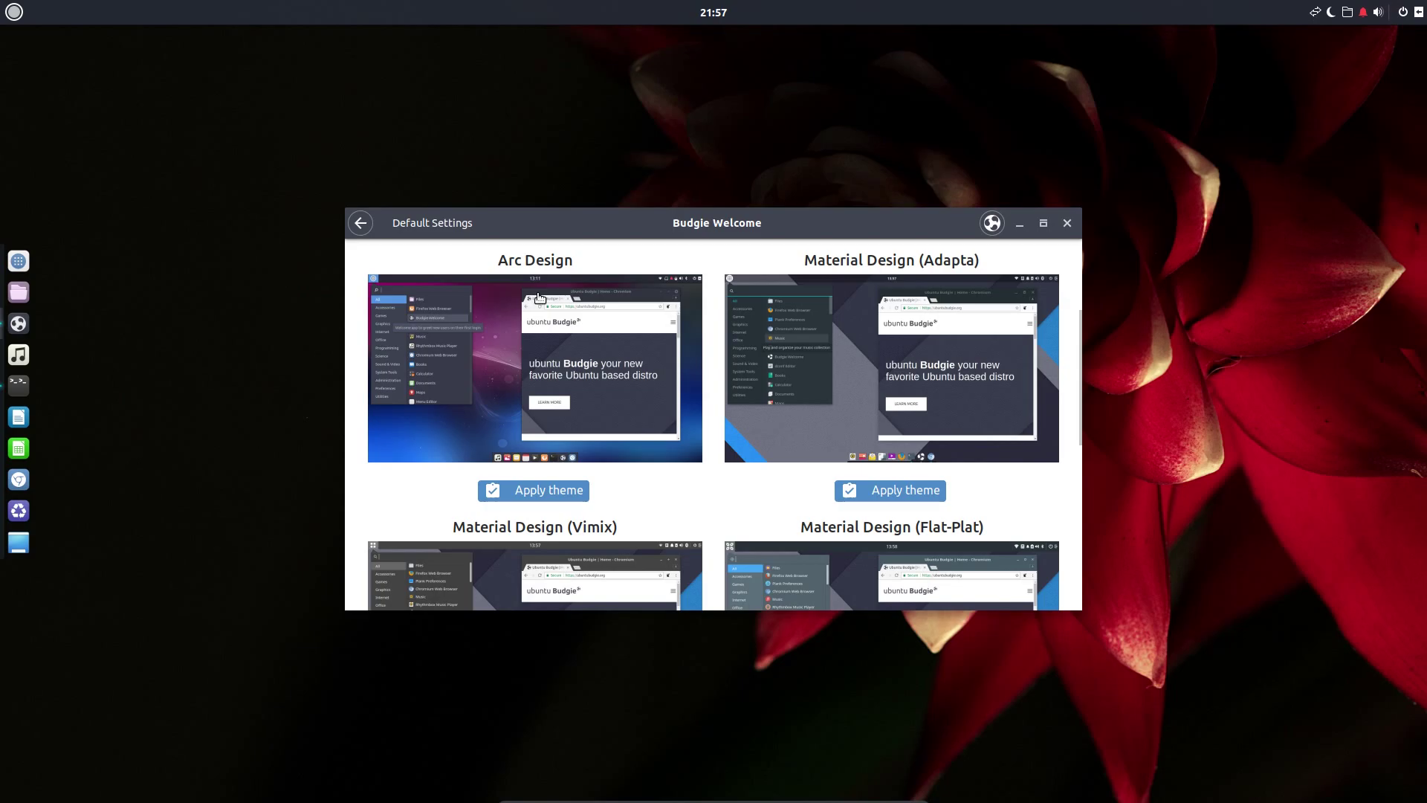
{"action": "left_click", "coordinate": [1019, 225]}
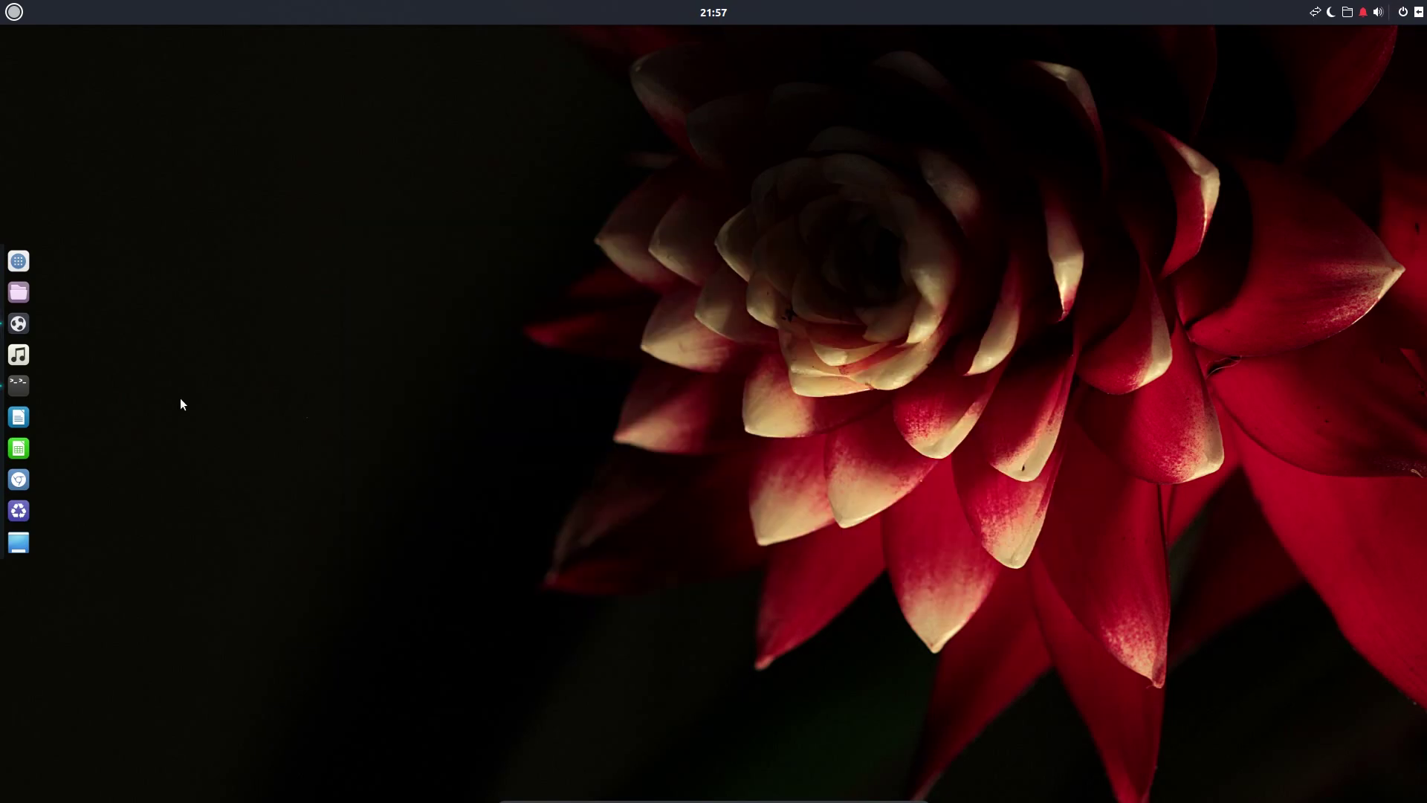
Launch Chromium, minimize its window, and open the Budgie application menu.
{"action": "left_click", "coordinate": [20, 478]}
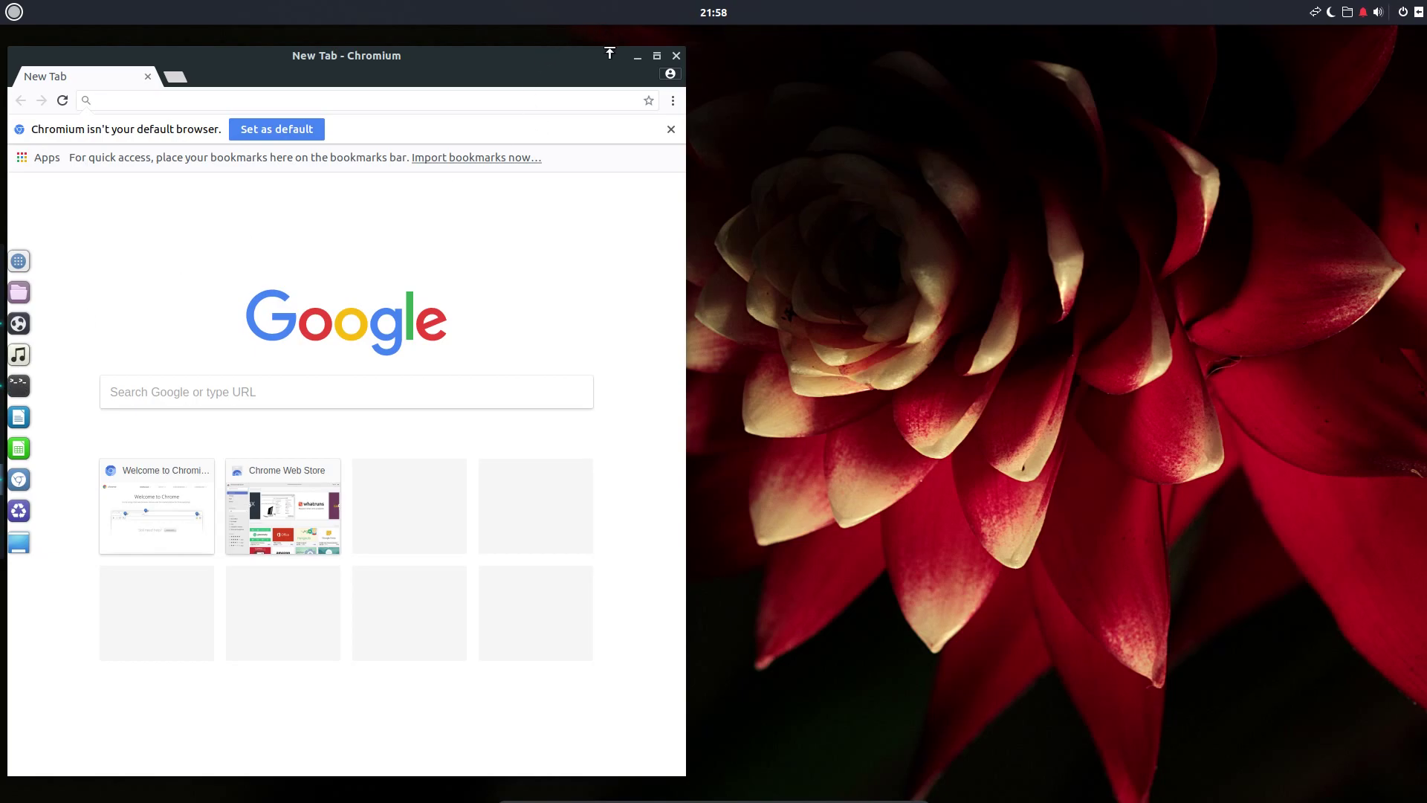
{"action": "left_click", "coordinate": [637, 56]}
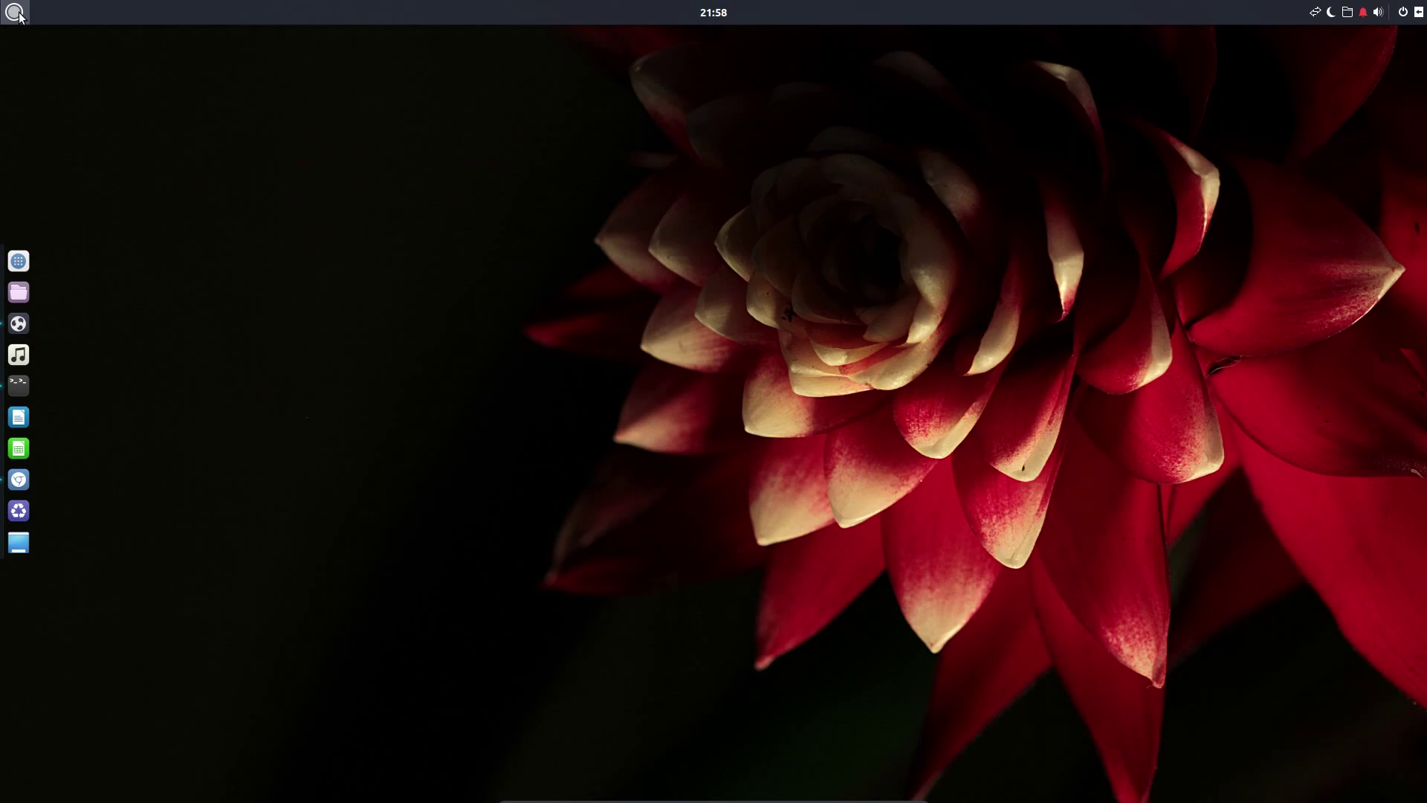
{"action": "left_click", "coordinate": [15, 12]}
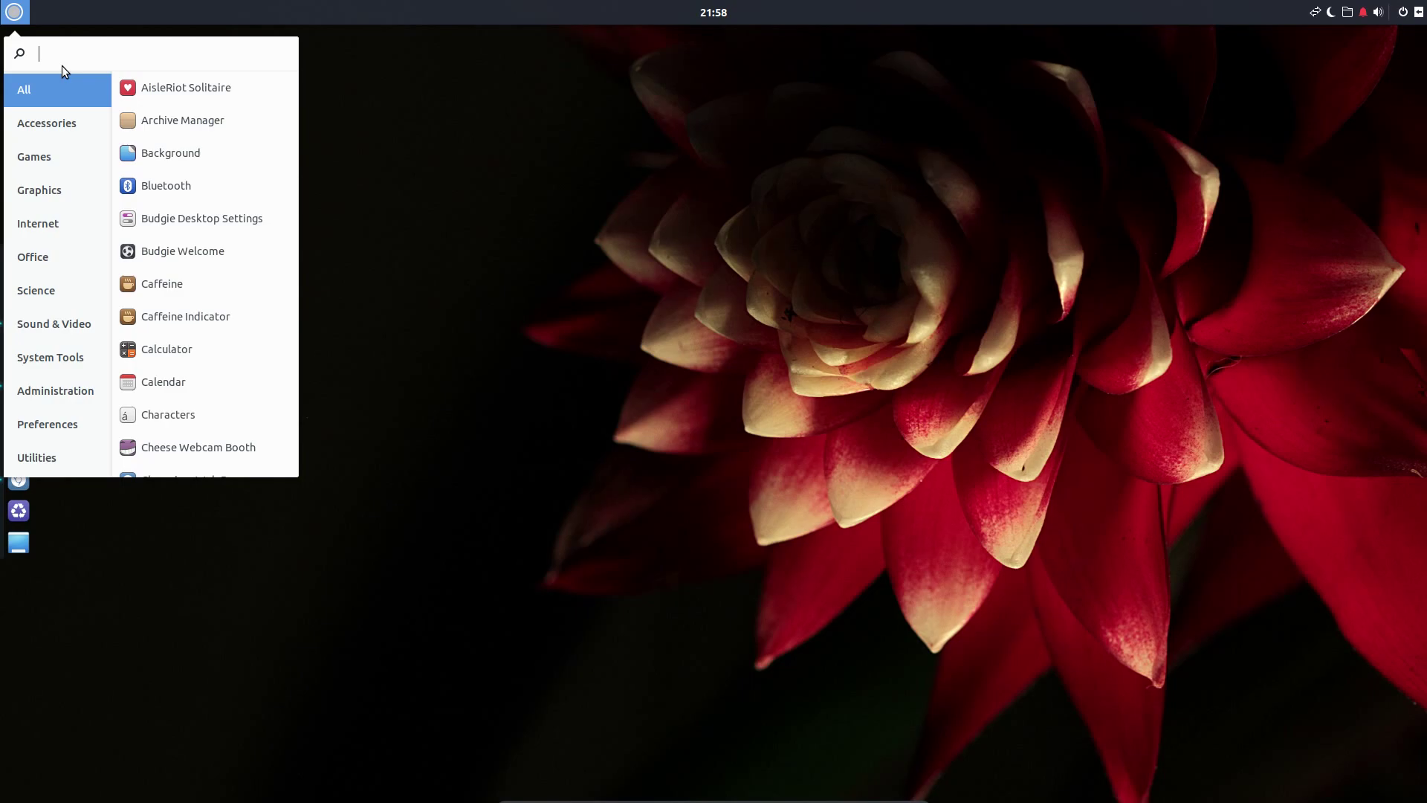
Search the menu for 'red' and open Displays, showing 1920 × 1080 at 60.00 Hz.
{"action": "type", "text": "dis"}
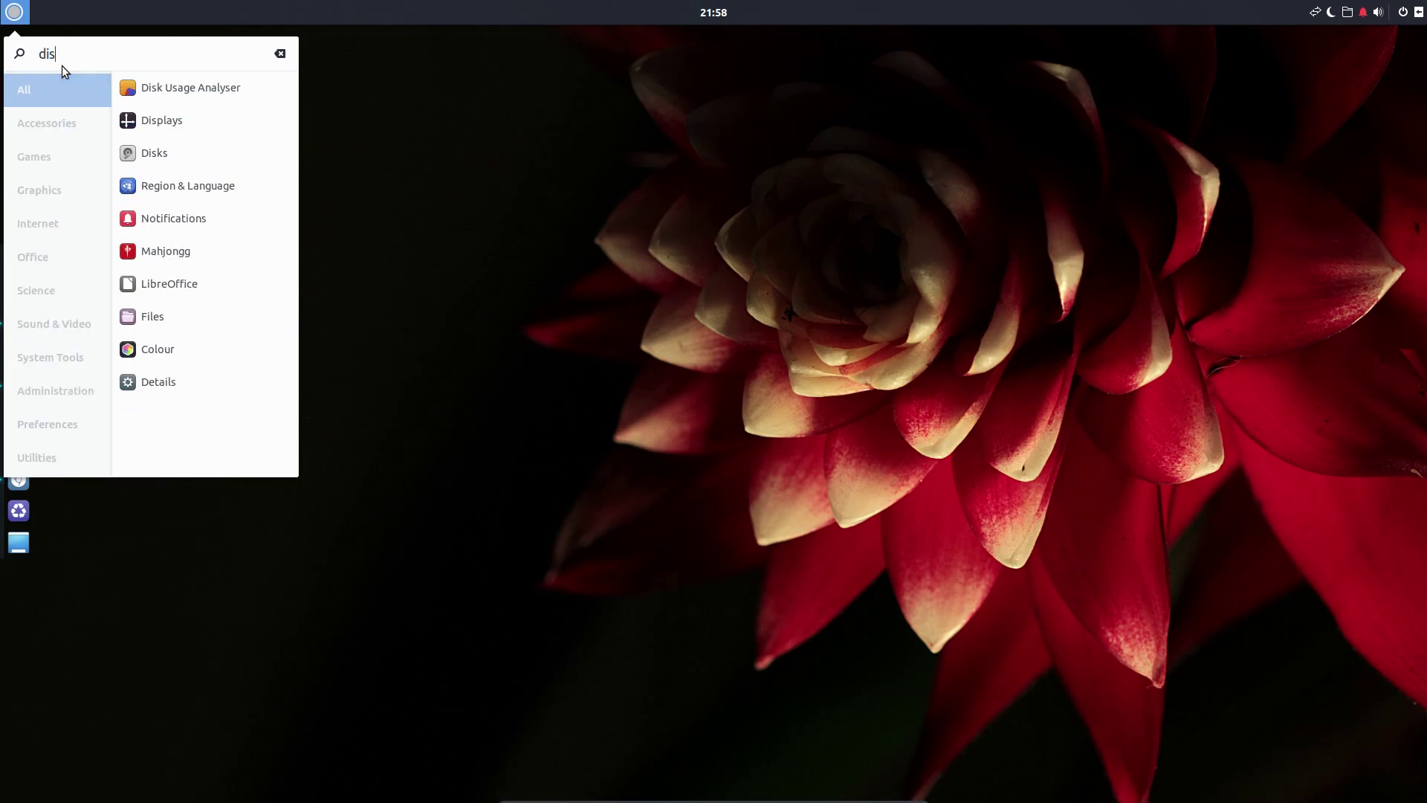
{"action": "key", "text": "BackSpace"}
{"action": "key", "text": "BackSpace"}
{"action": "key", "text": "BackSpace"}
{"action": "type", "text": "red"}
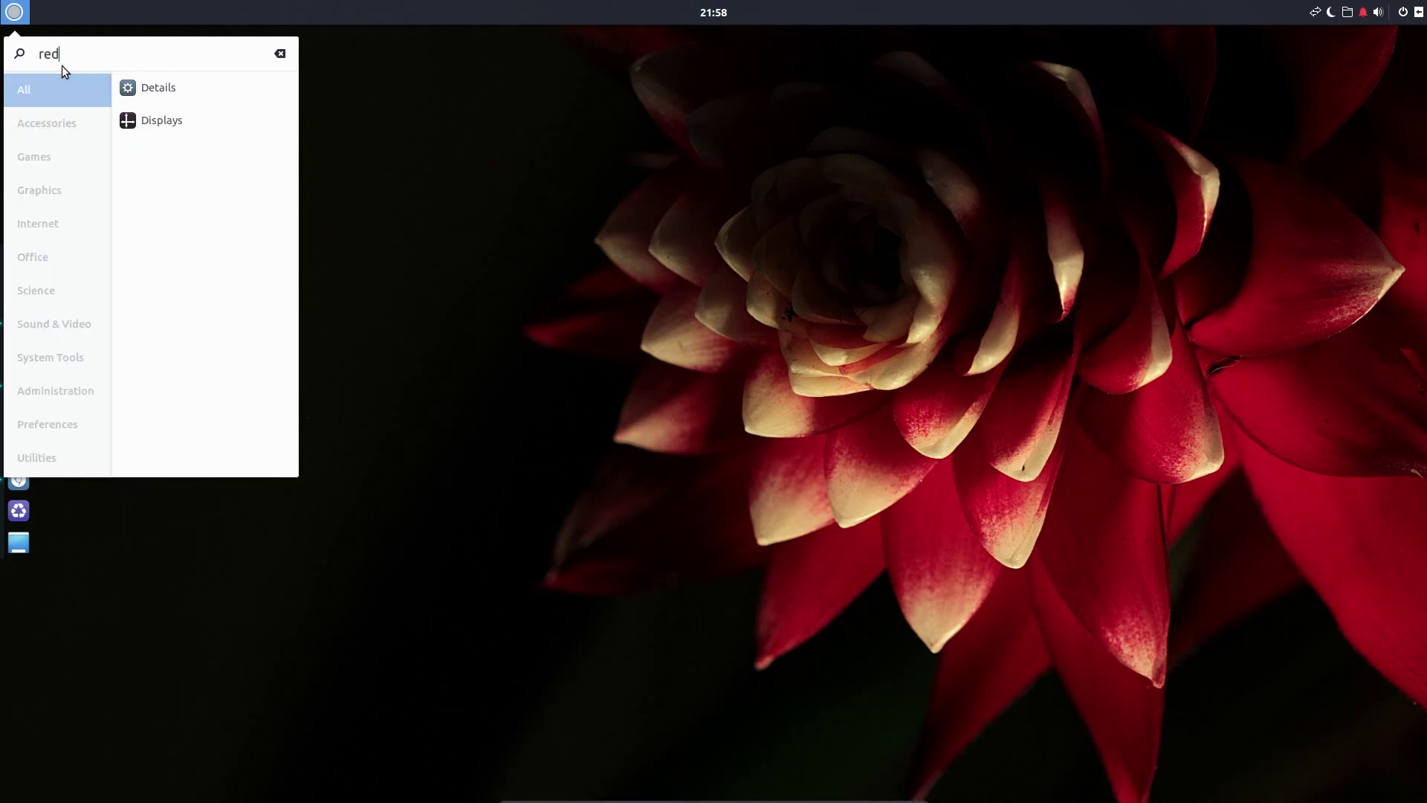
{"action": "left_click", "coordinate": [141, 113]}
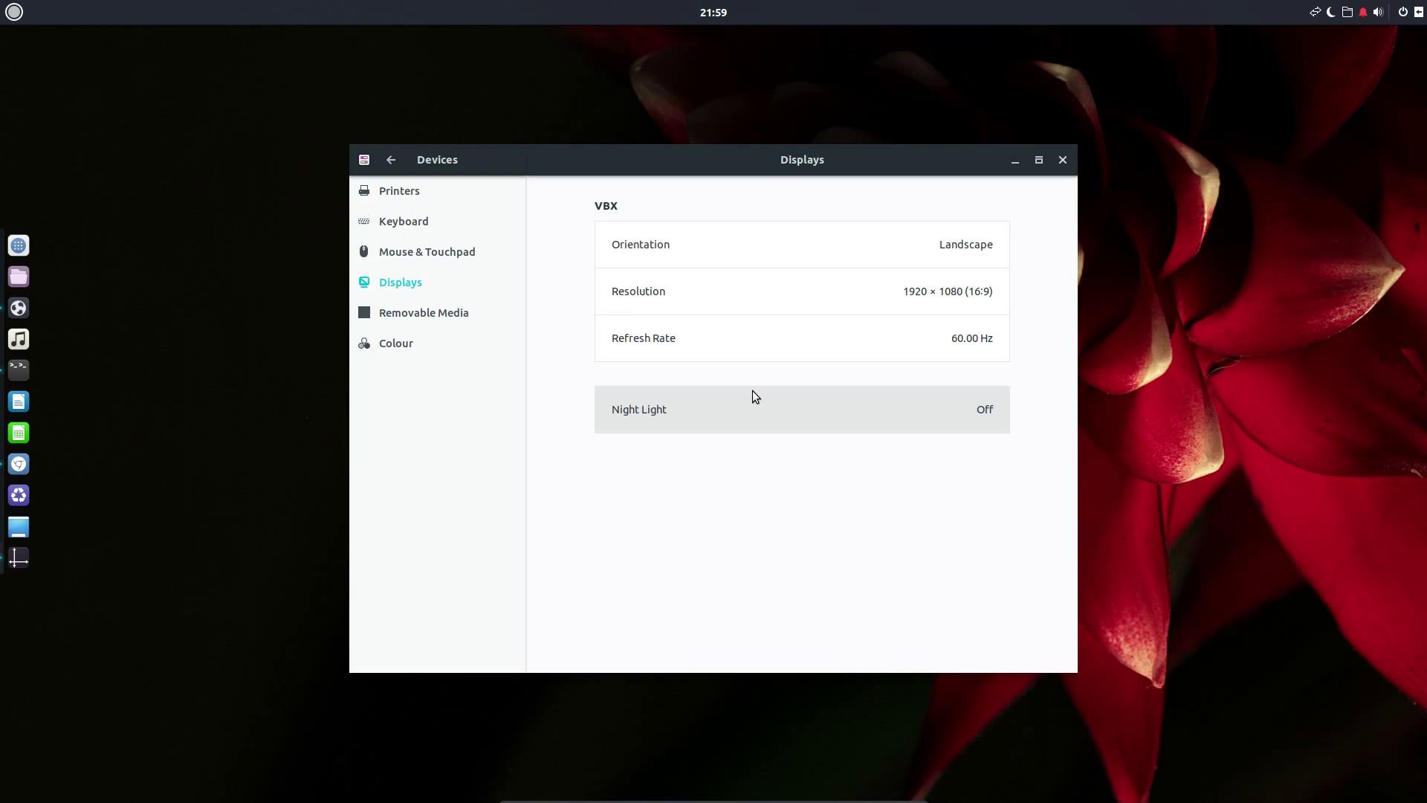
Close Displays and check the top panel's calendar, network, night light and places menus.
{"action": "key", "text": "alt+F4"}
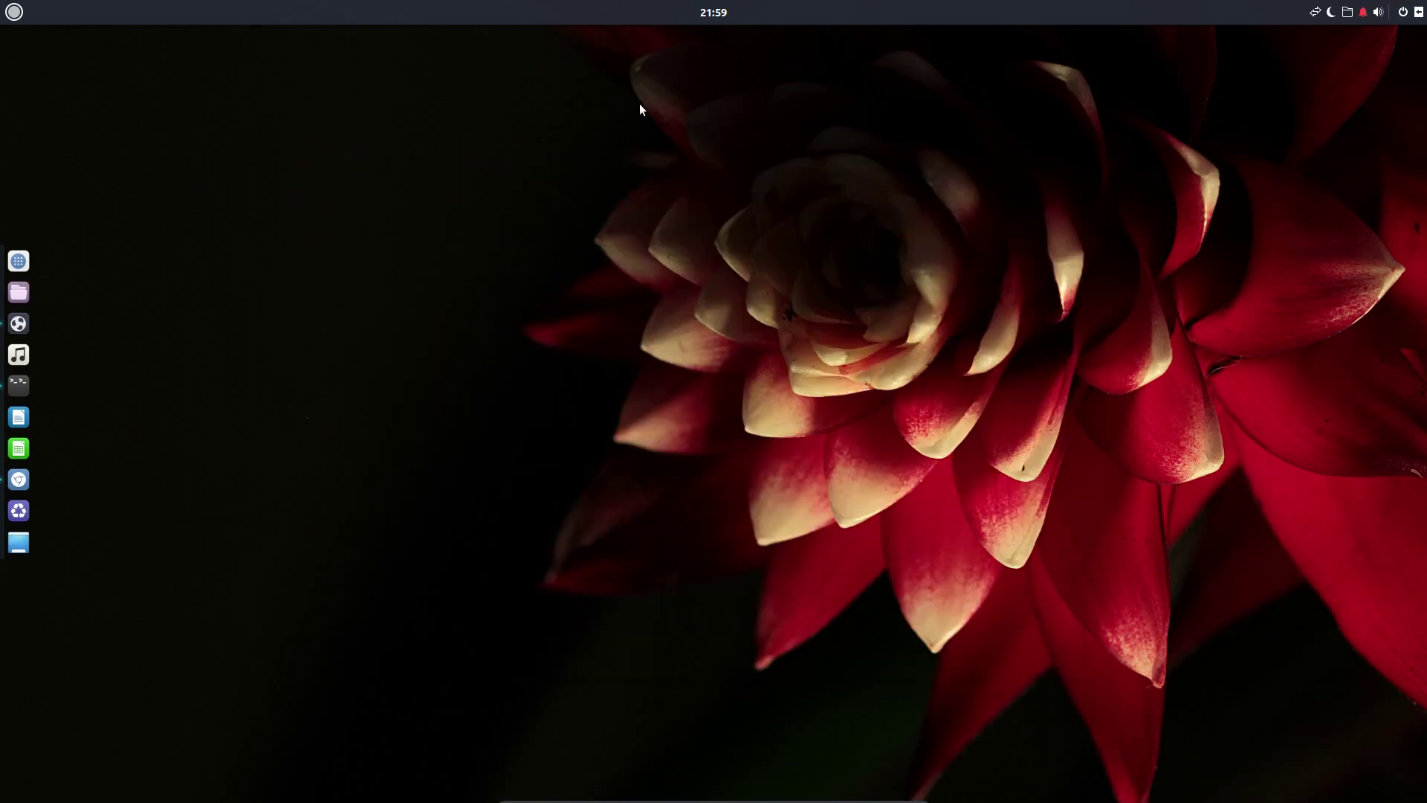
{"action": "left_click", "coordinate": [710, 12]}
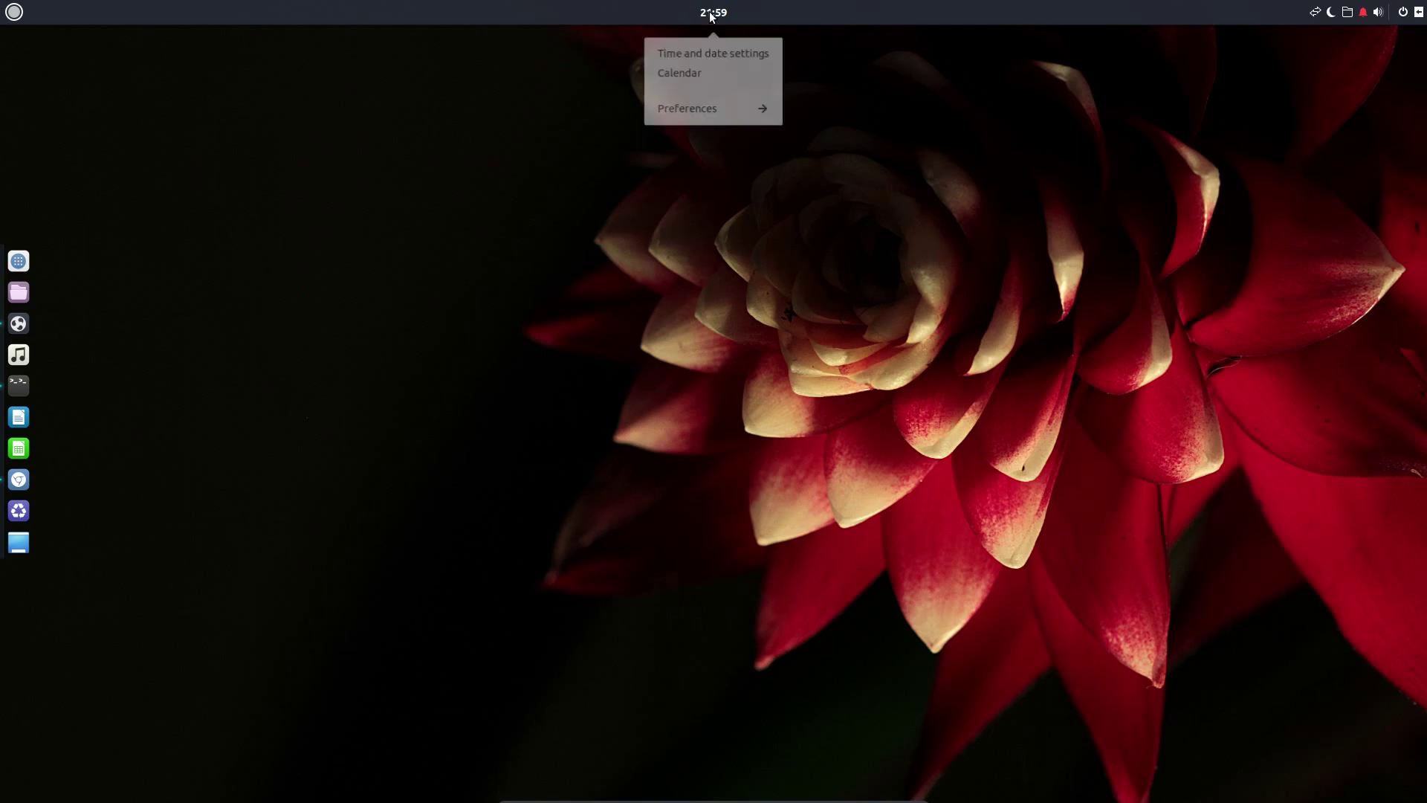
{"action": "left_click", "coordinate": [703, 73]}
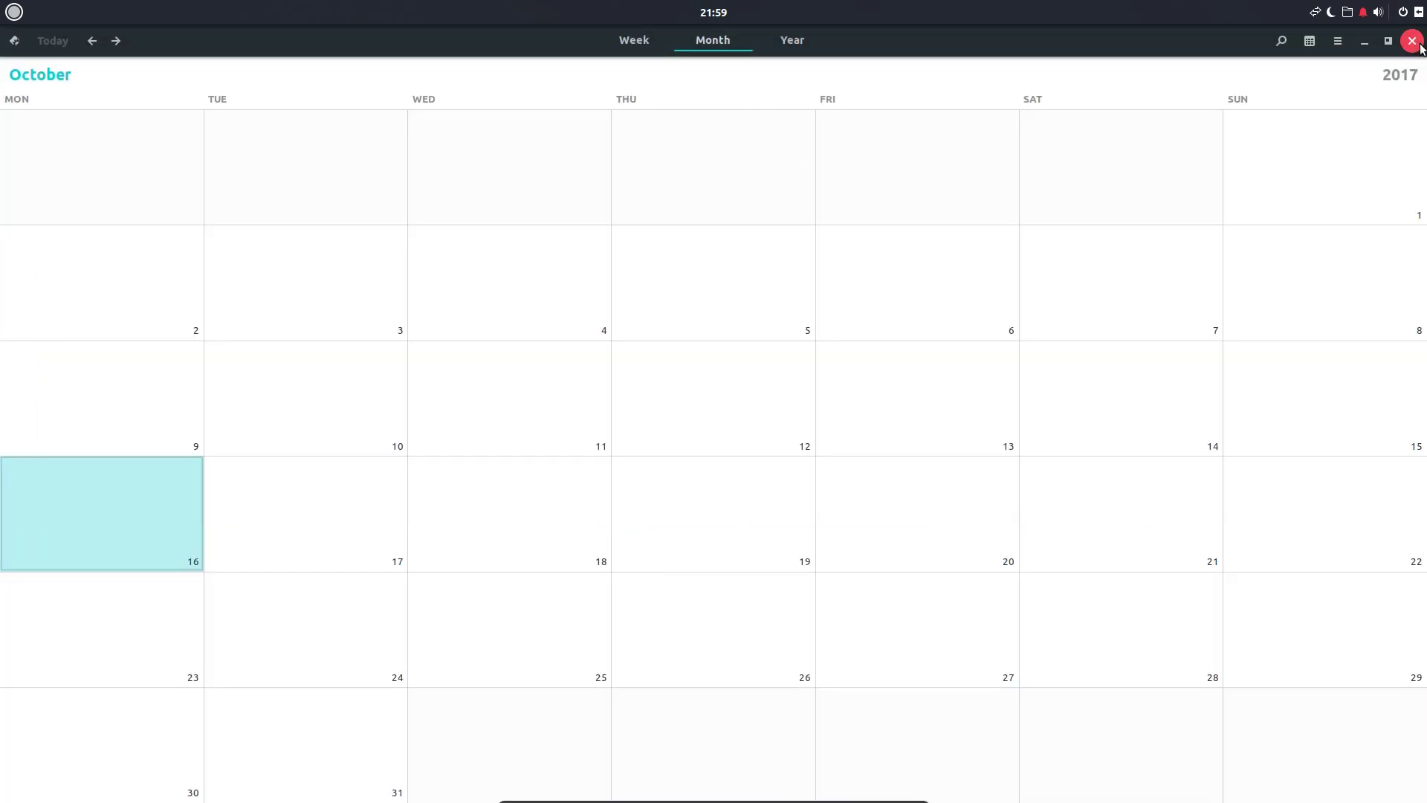
{"action": "left_click", "coordinate": [1418, 44]}
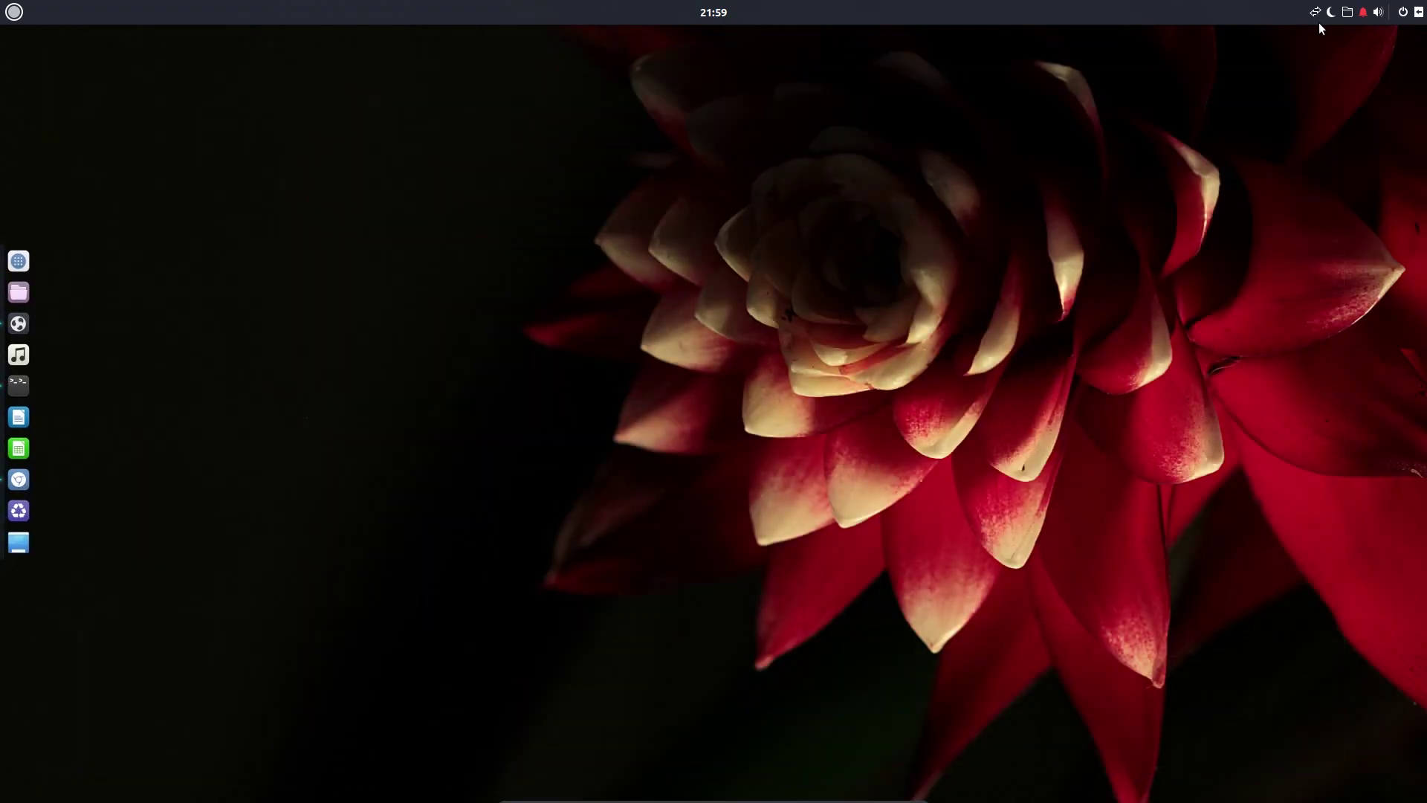
{"action": "left_click", "coordinate": [1314, 13]}
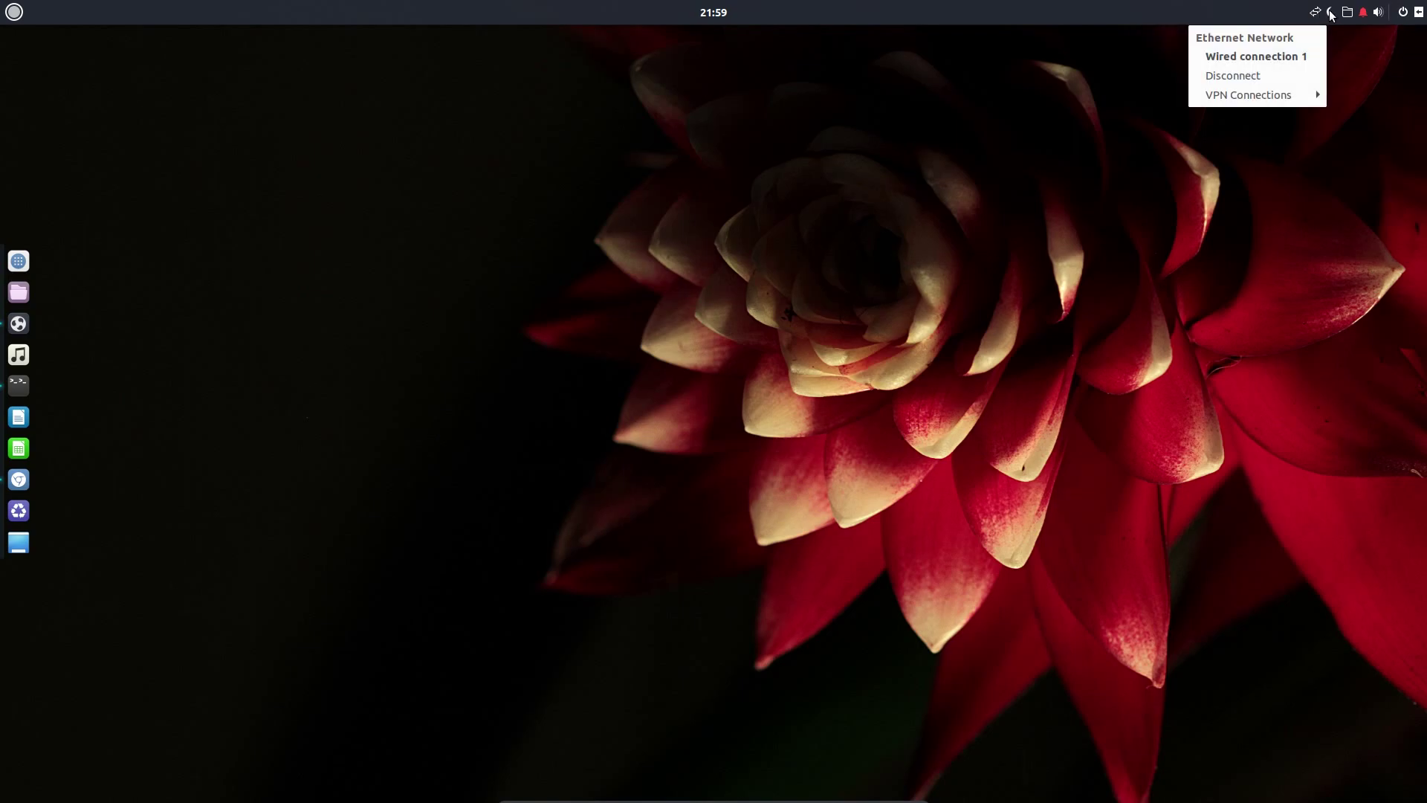
{"action": "left_click", "coordinate": [1331, 13]}
{"action": "left_click", "coordinate": [1331, 13]}
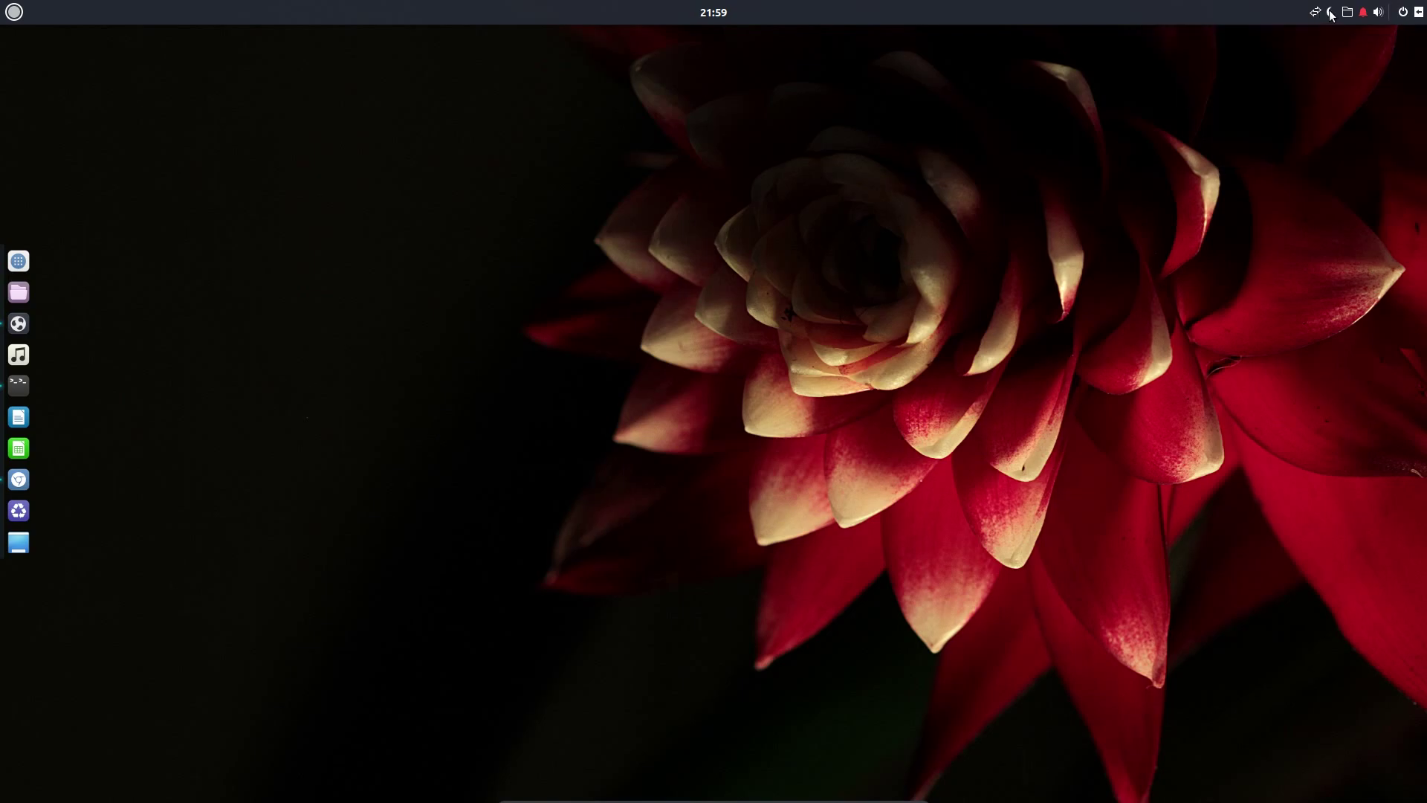
{"action": "left_click", "coordinate": [1351, 11]}
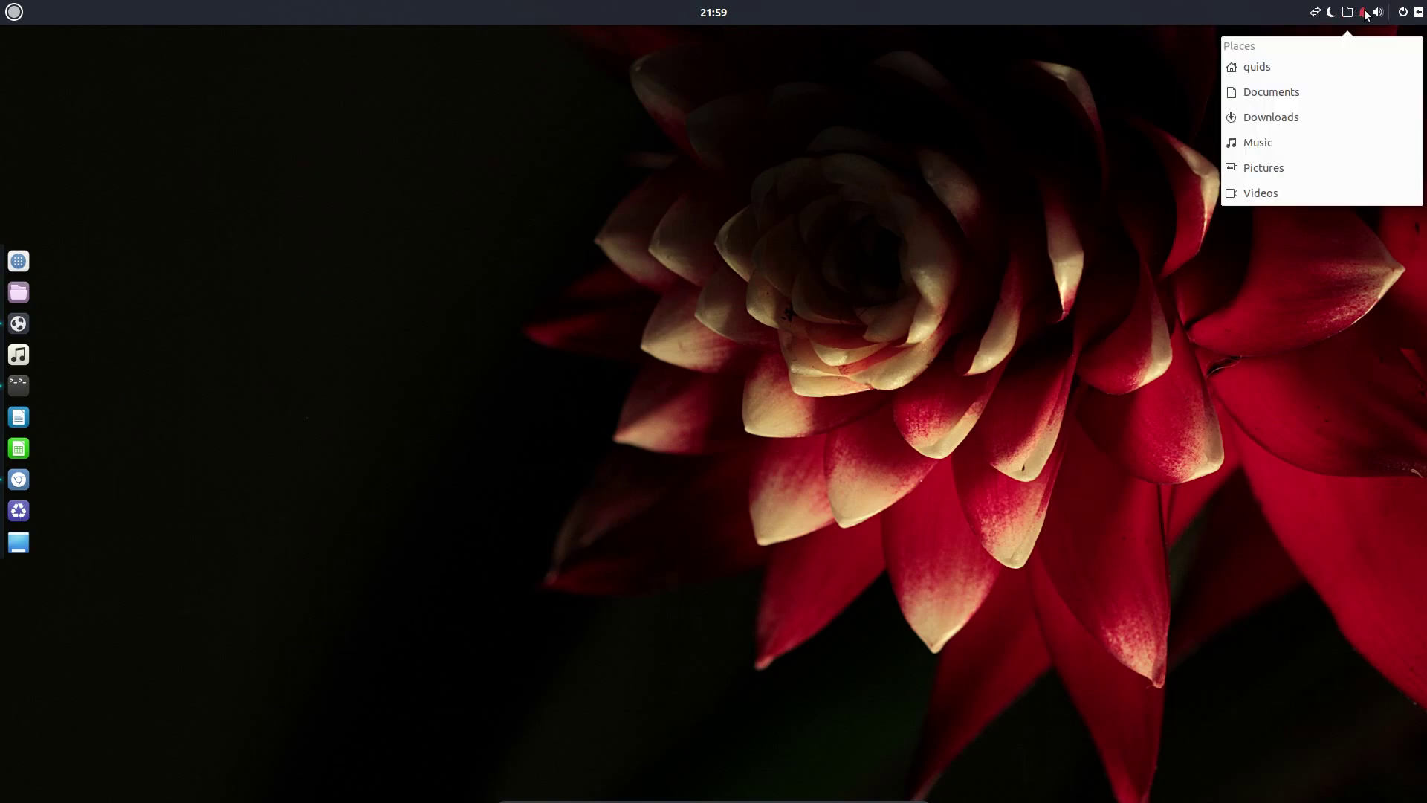
Check the notifications, volume and power menus, then open Raven with calendar and sound applets.
{"action": "left_click", "coordinate": [1363, 12]}
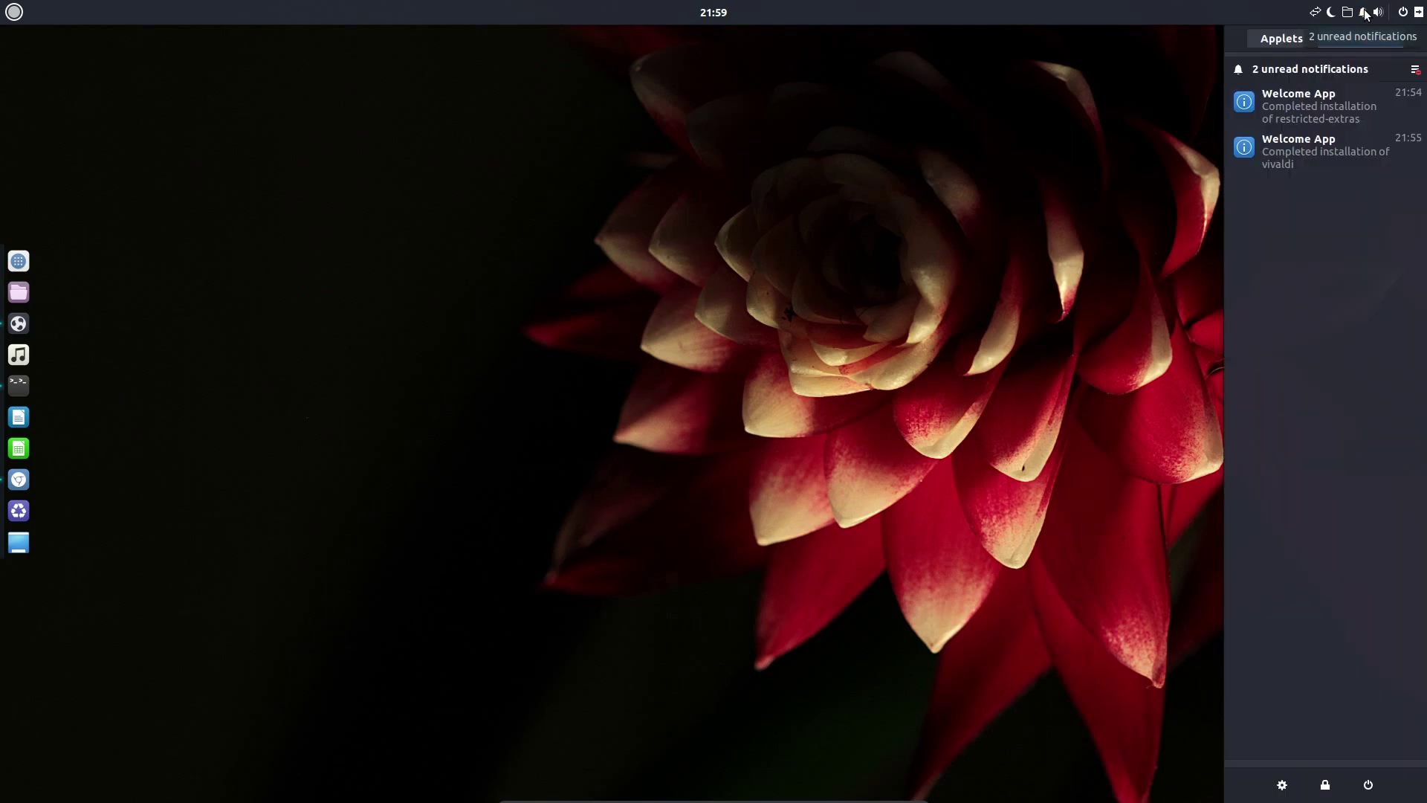
{"action": "left_click", "coordinate": [1365, 12]}
{"action": "left_click", "coordinate": [1379, 13]}
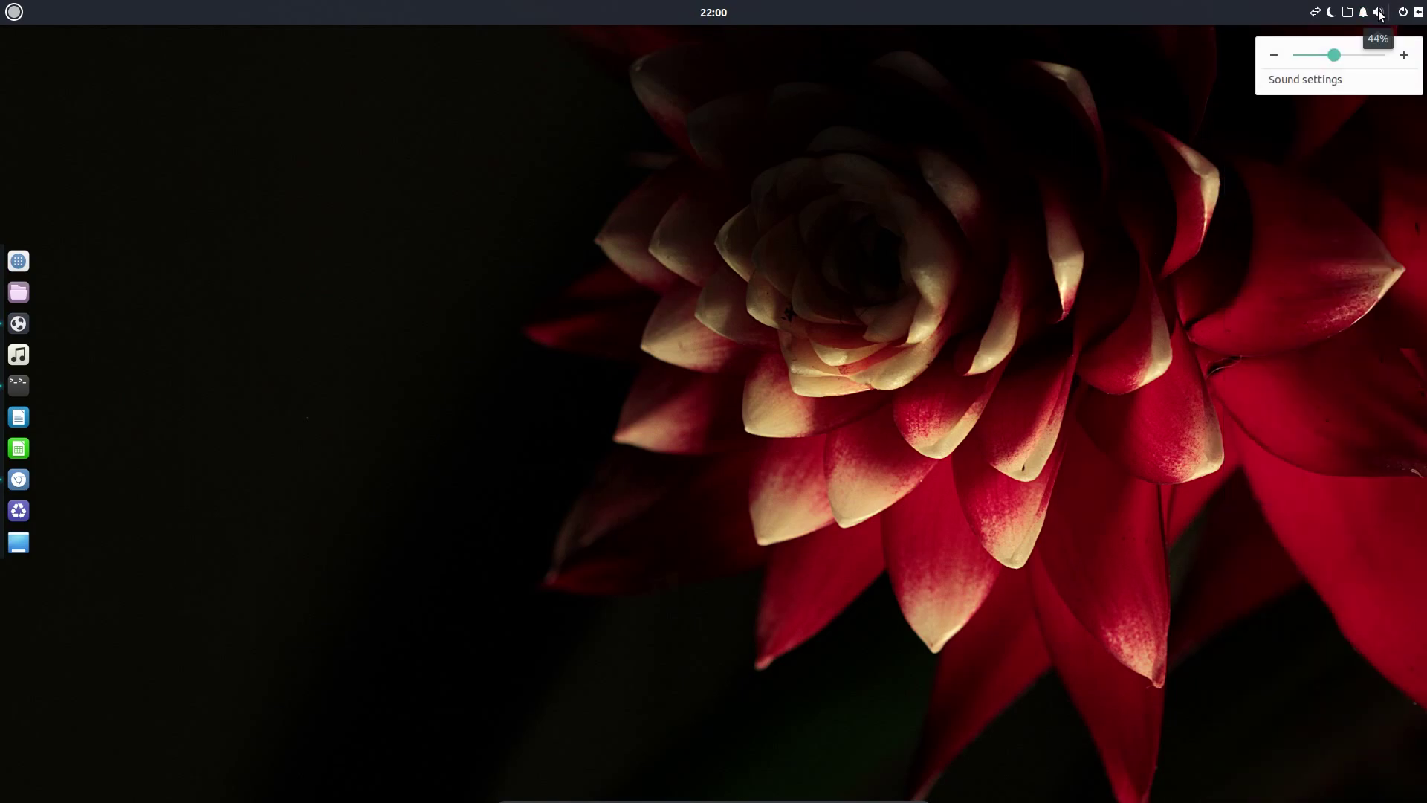
{"action": "left_click", "coordinate": [1378, 13]}
{"action": "left_click", "coordinate": [1402, 13]}
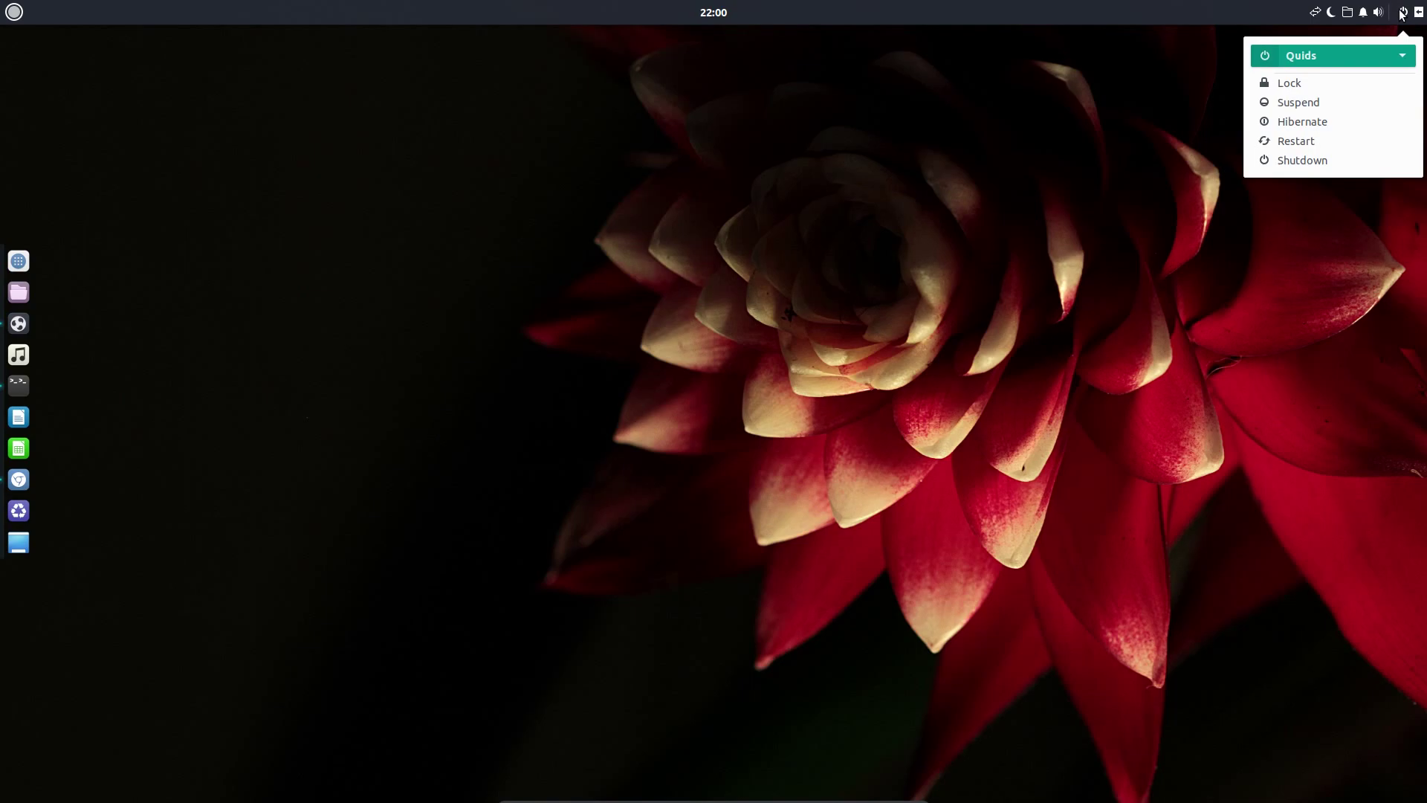
{"action": "left_click", "coordinate": [1402, 12]}
{"action": "left_click", "coordinate": [1419, 12]}
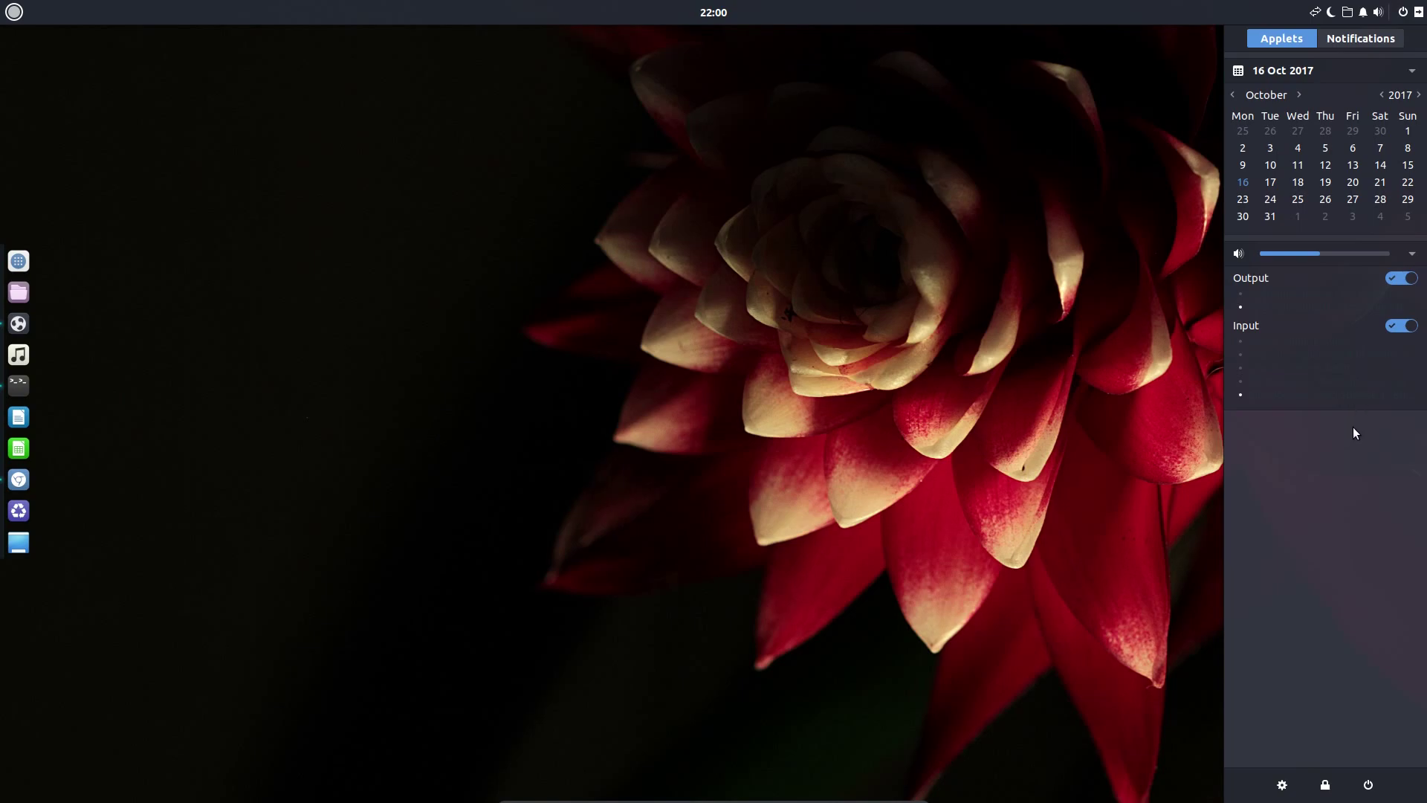
Open Budgie Desktop Settings on the Style page, try Raven's media applet, then close Raven.
{"action": "left_click", "coordinate": [1282, 786]}
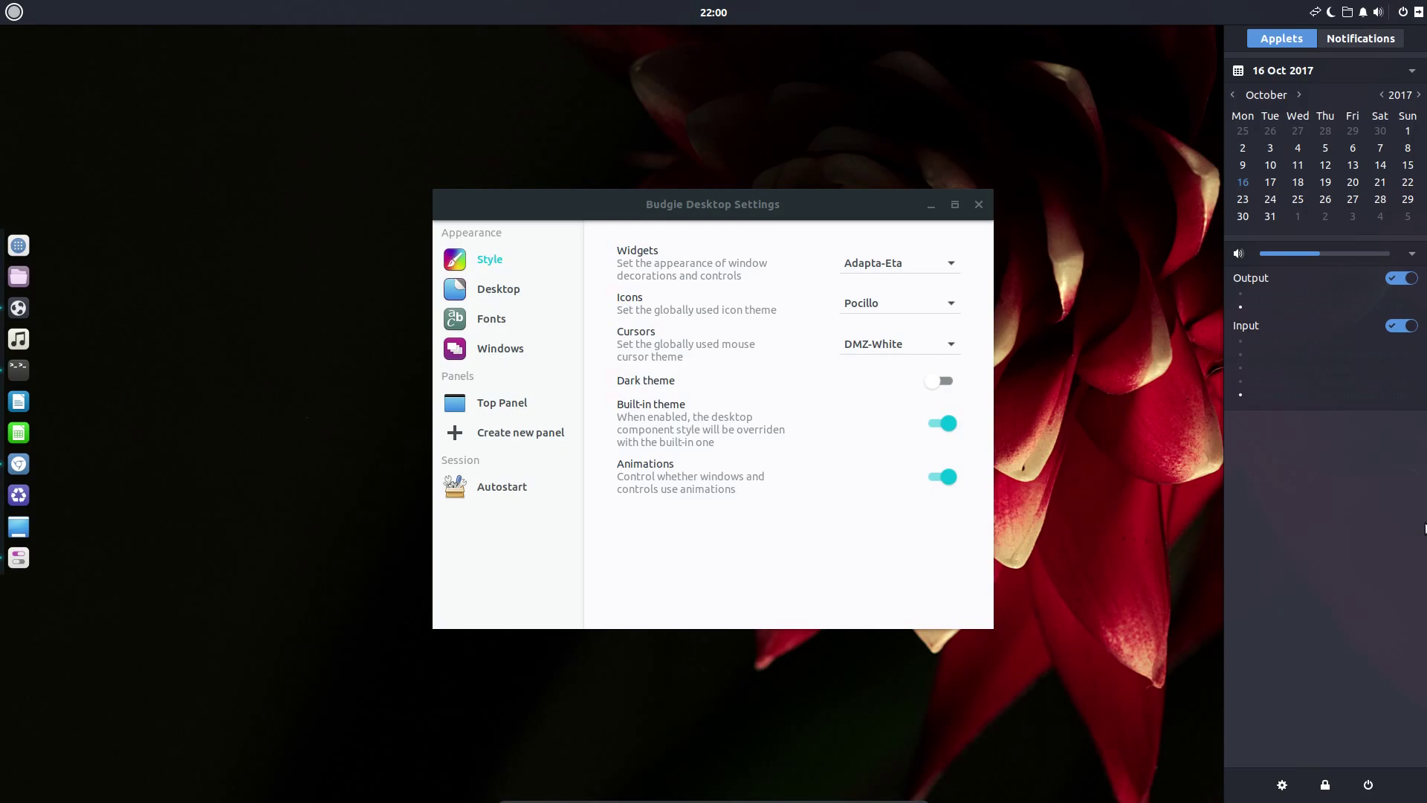
{"action": "left_click", "coordinate": [1149, 400]}
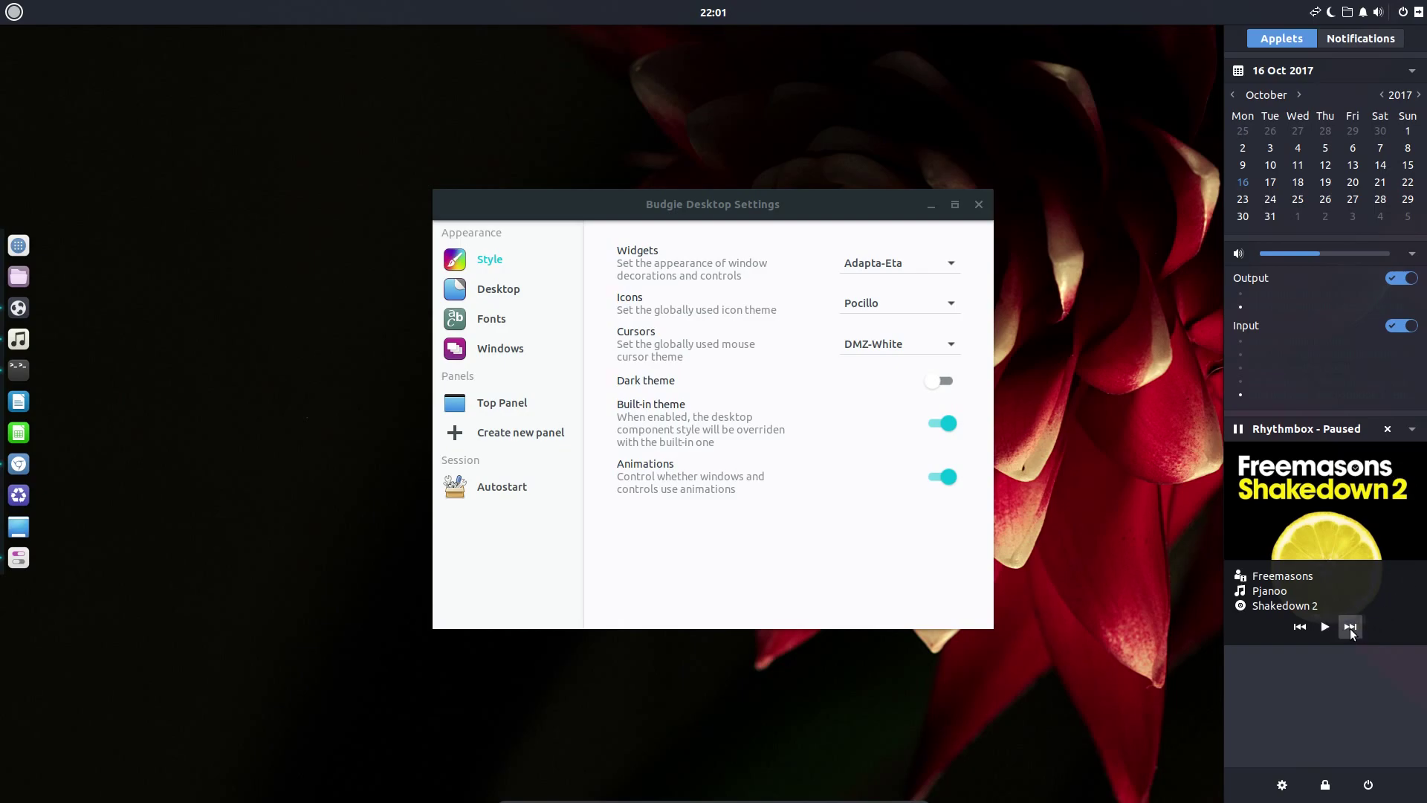
{"action": "left_click", "coordinate": [980, 208]}
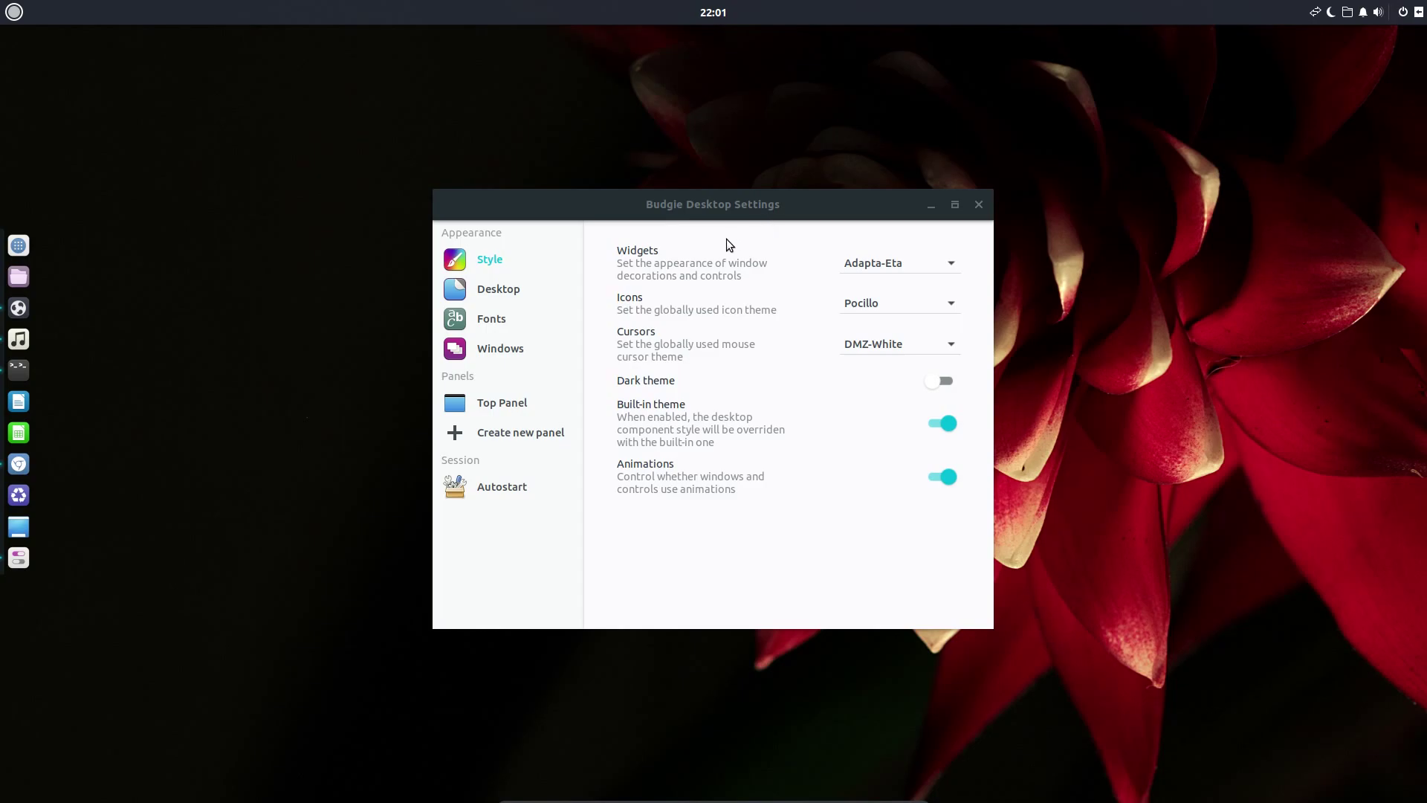
Browse the Desktop and Fonts pages, then set the window button layout to Left.
{"action": "left_click", "coordinate": [597, 270]}
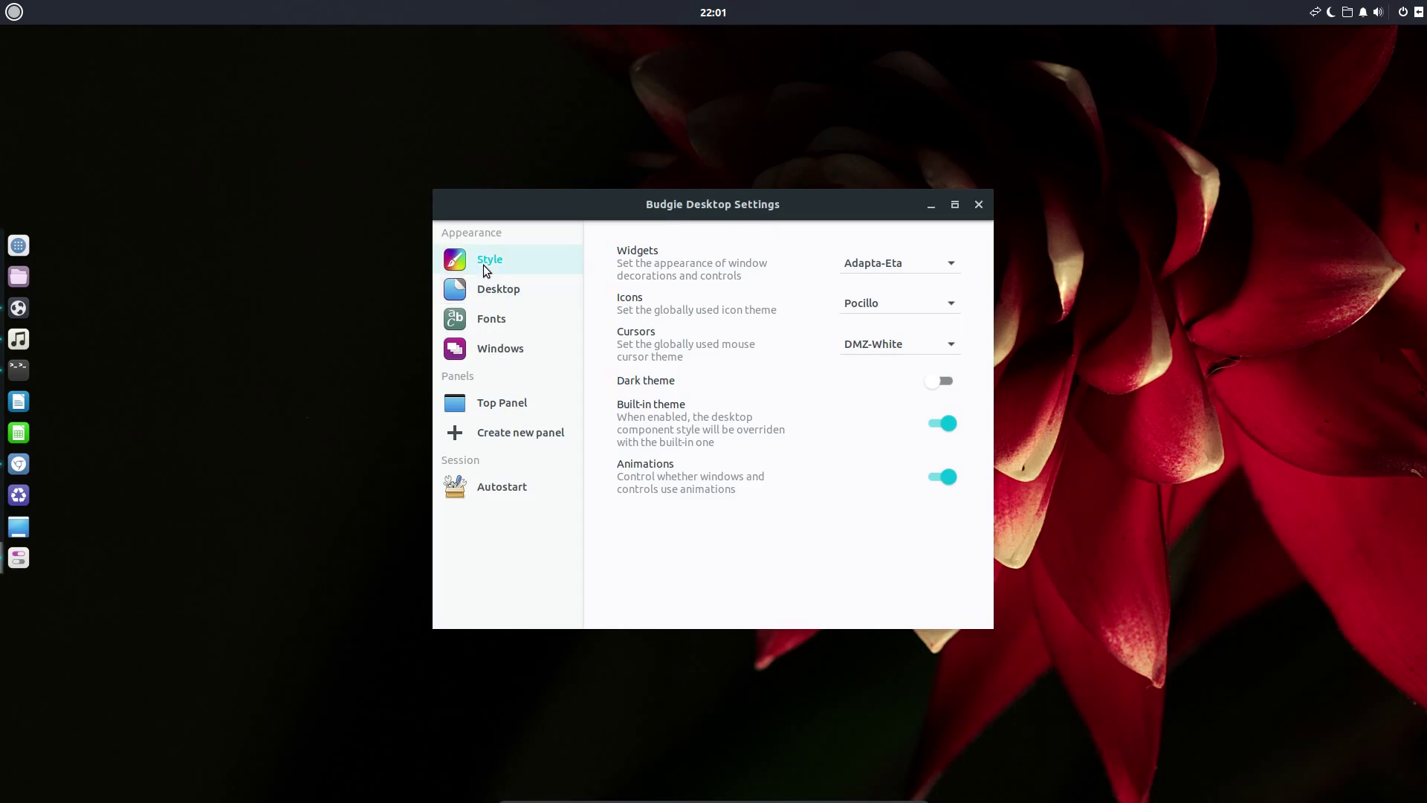
{"action": "left_click", "coordinate": [493, 294]}
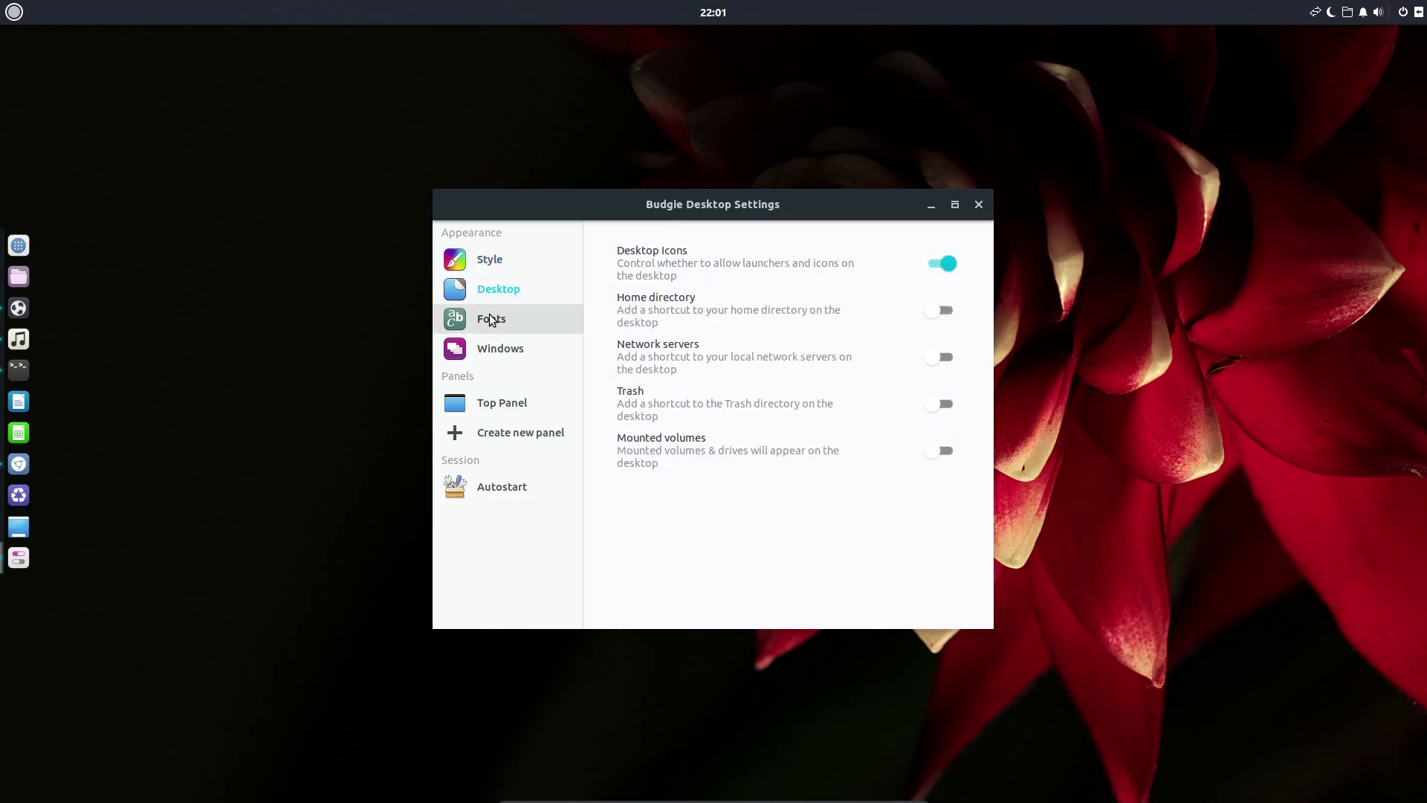
{"action": "left_click", "coordinate": [491, 321]}
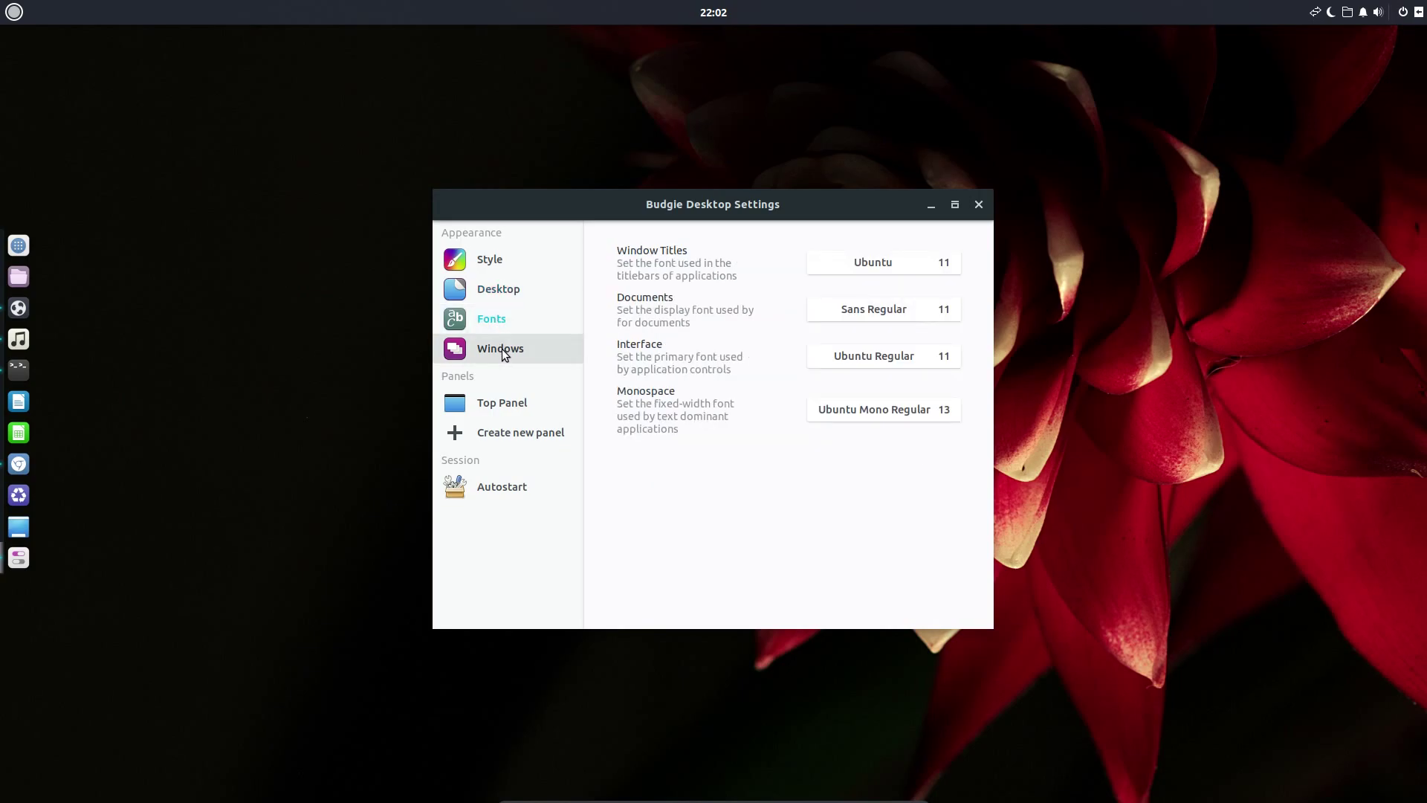
{"action": "left_click", "coordinate": [501, 349]}
{"action": "left_click", "coordinate": [918, 265]}
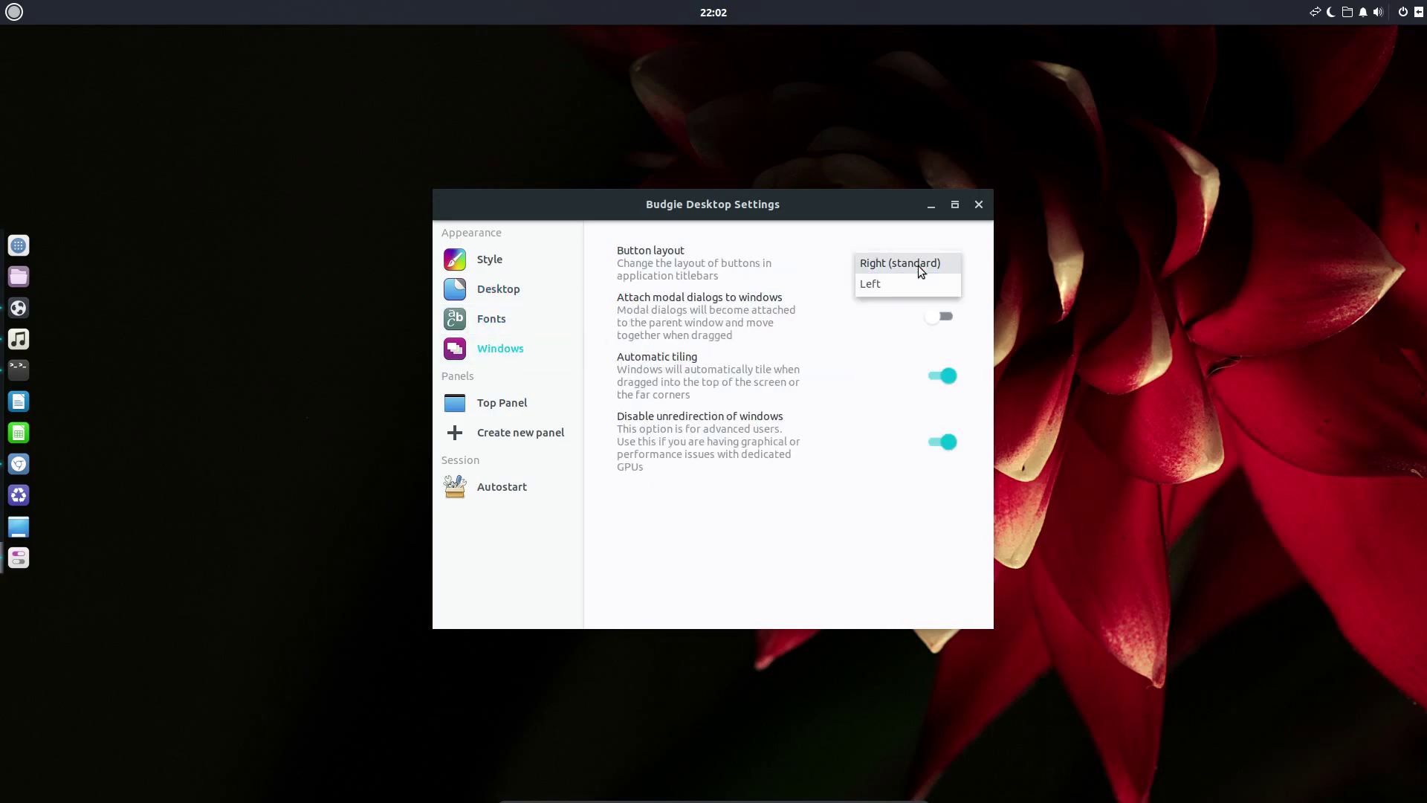
{"action": "left_click", "coordinate": [921, 275]}
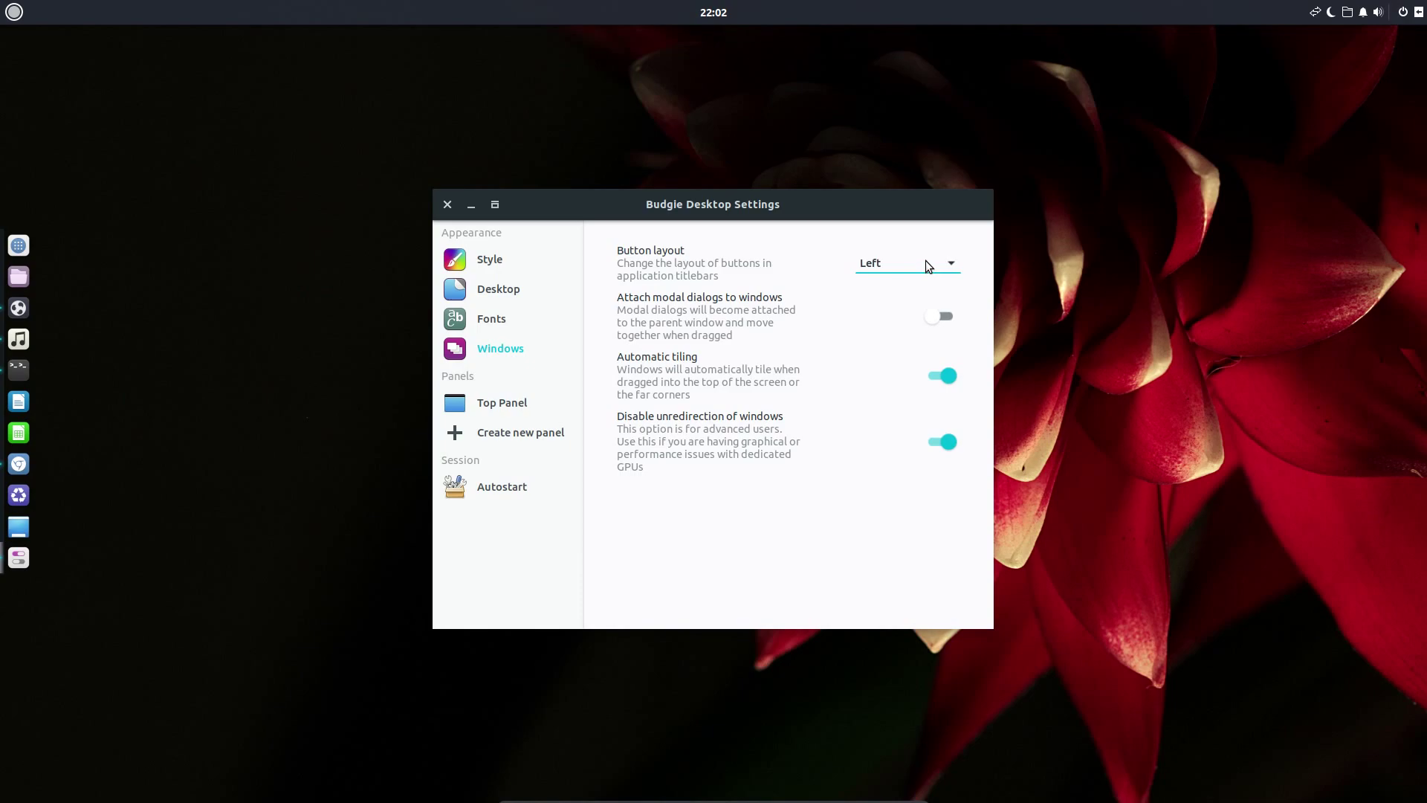
{"action": "left_click", "coordinate": [925, 260]}
{"action": "left_click", "coordinate": [907, 242]}
{"action": "left_click", "coordinate": [886, 272]}
{"action": "left_click", "coordinate": [886, 284]}
Create a new bottom panel, then remove it again.
{"action": "left_click", "coordinate": [500, 406]}
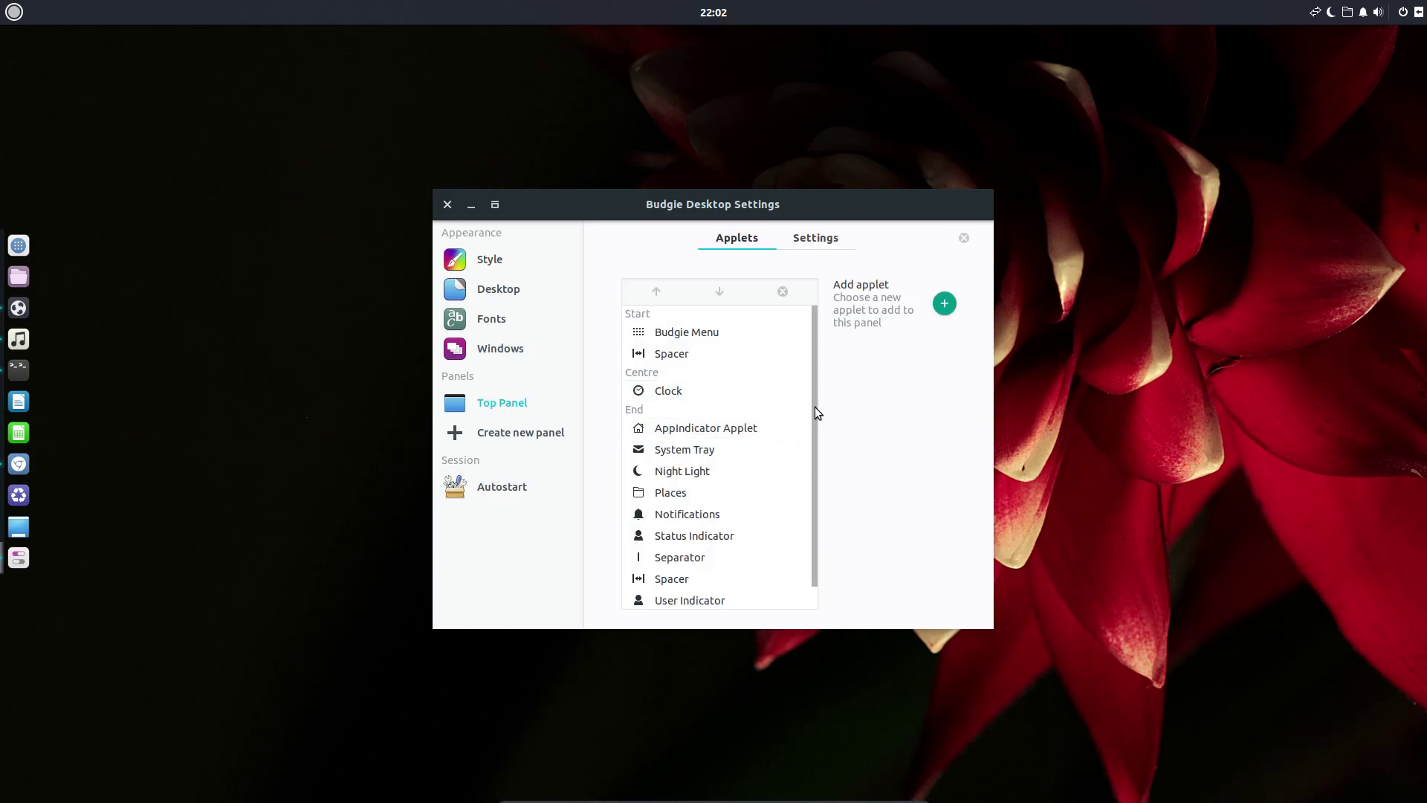
{"action": "scroll", "coordinate": [813, 432], "scroll_direction": "down", "scroll_amount": 1}
{"action": "left_click", "coordinate": [520, 431]}
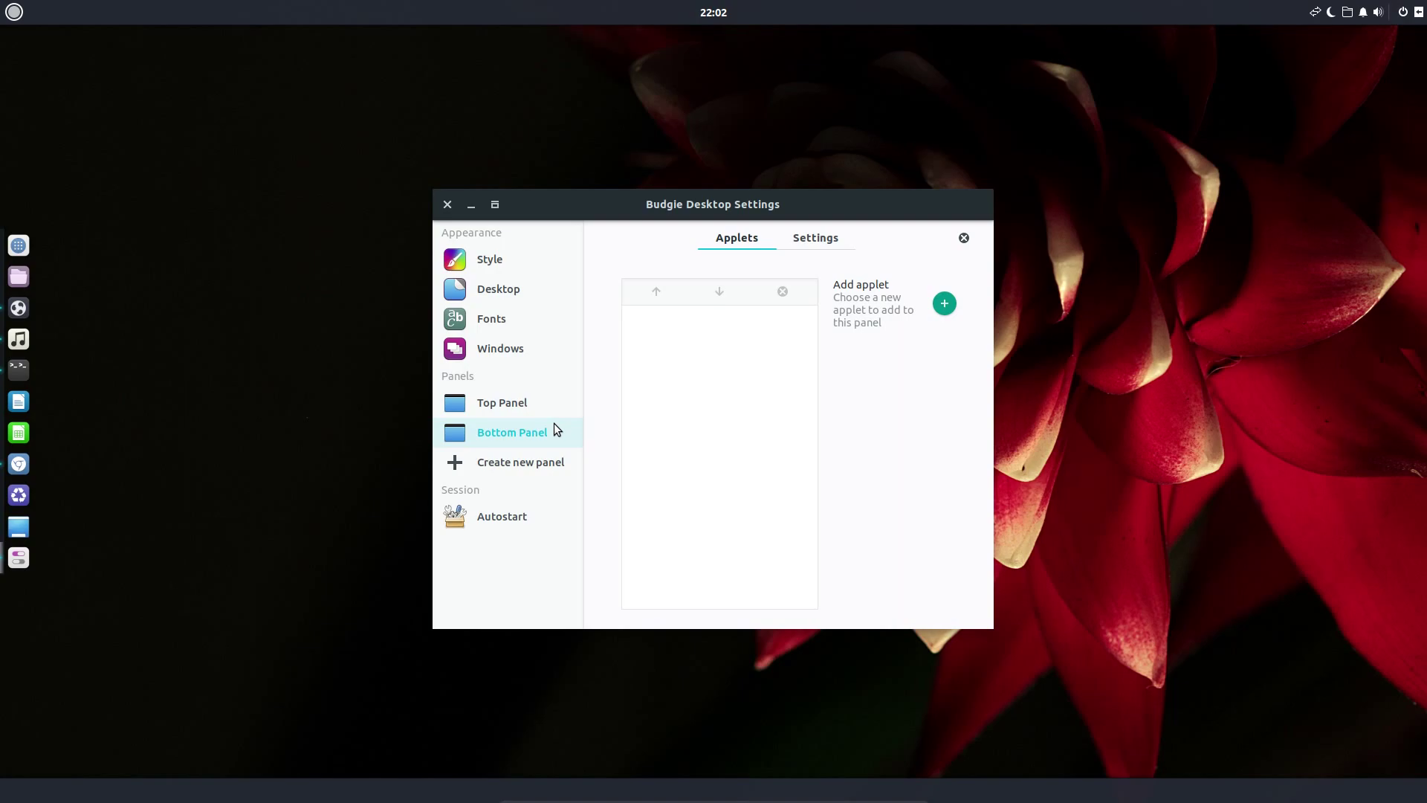
{"action": "left_click", "coordinate": [964, 239]}
{"action": "left_click", "coordinate": [859, 367]}
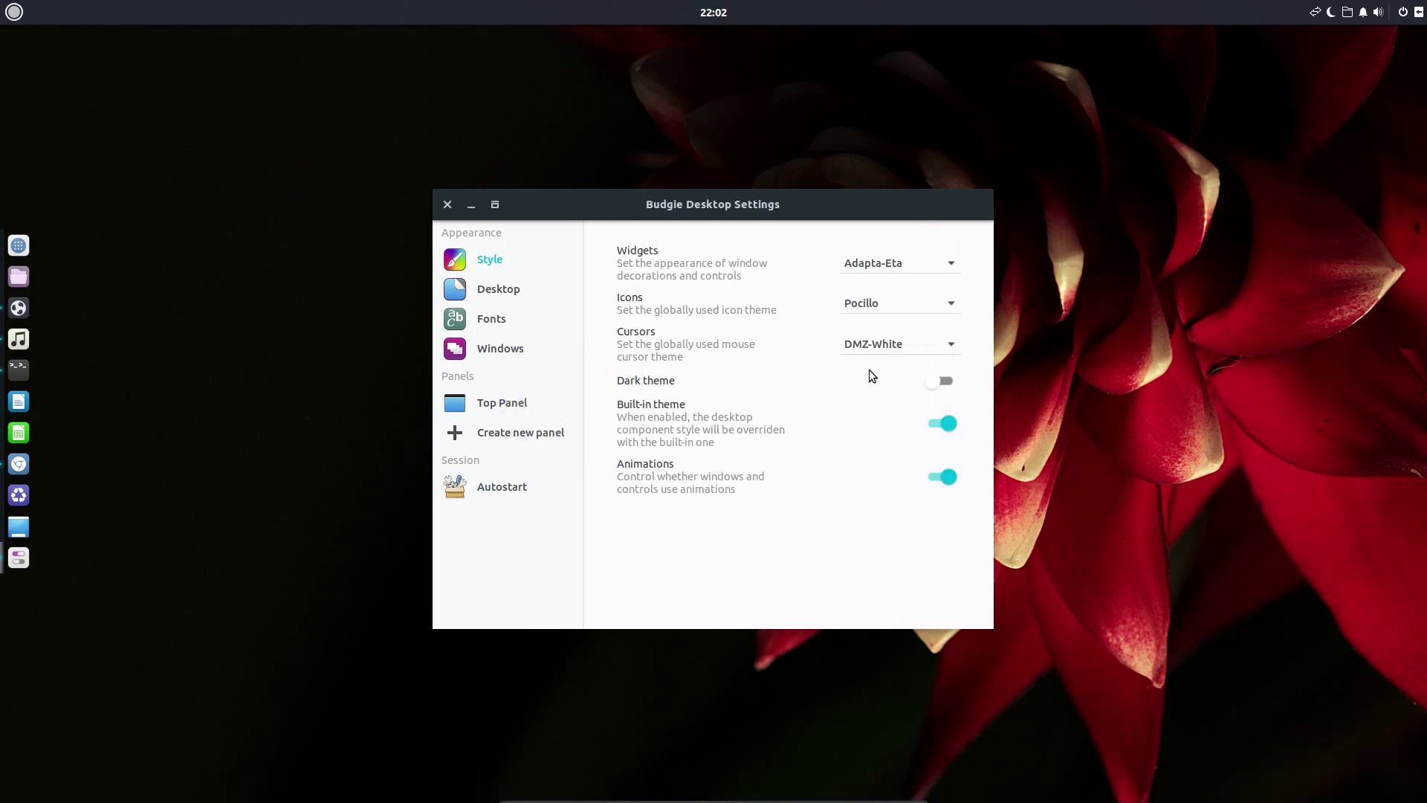
View the Autostart apps, close Desktop Settings, and search the app menu for 'set'.
{"action": "left_click", "coordinate": [509, 486]}
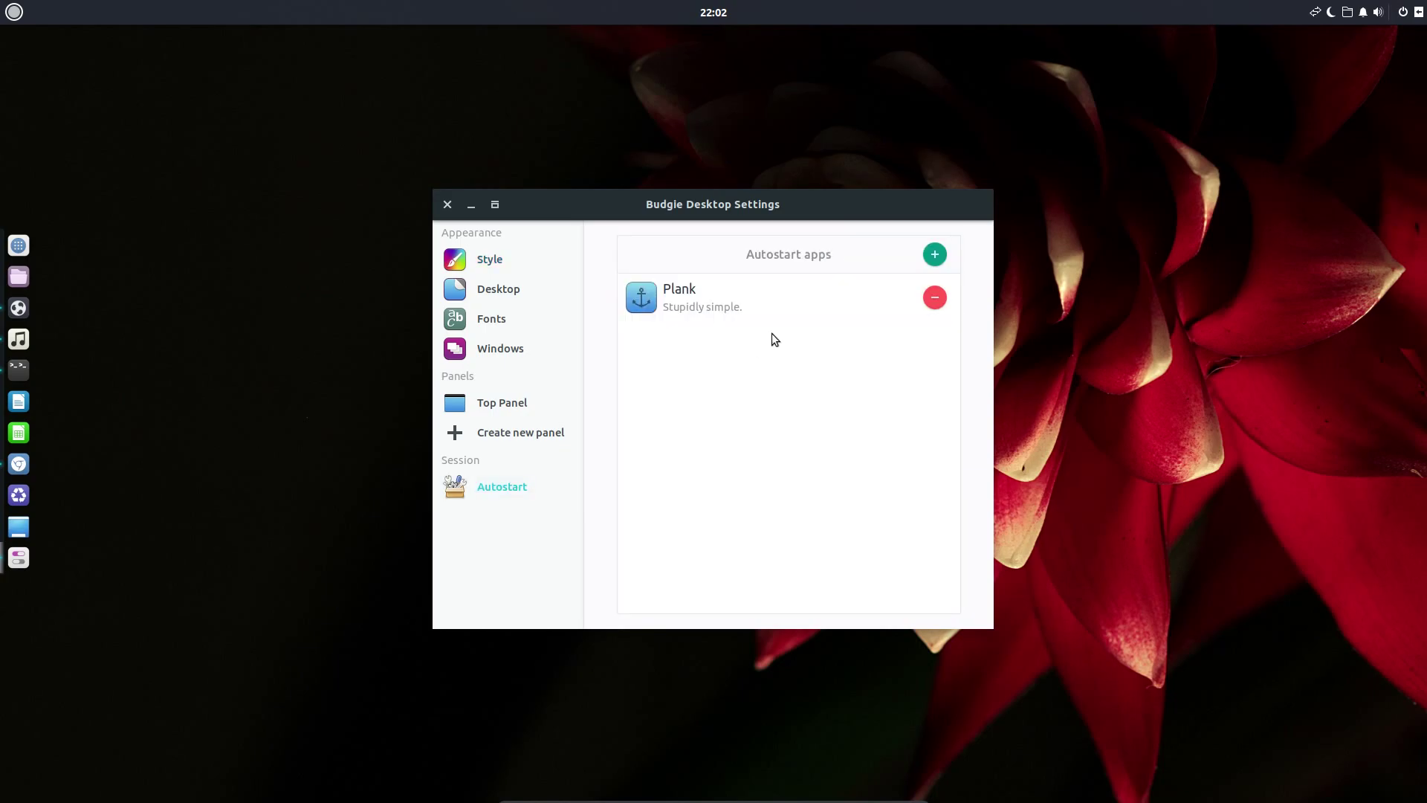
{"action": "left_click", "coordinate": [448, 205]}
{"action": "left_click", "coordinate": [14, 13]}
{"action": "type", "text": "set"}
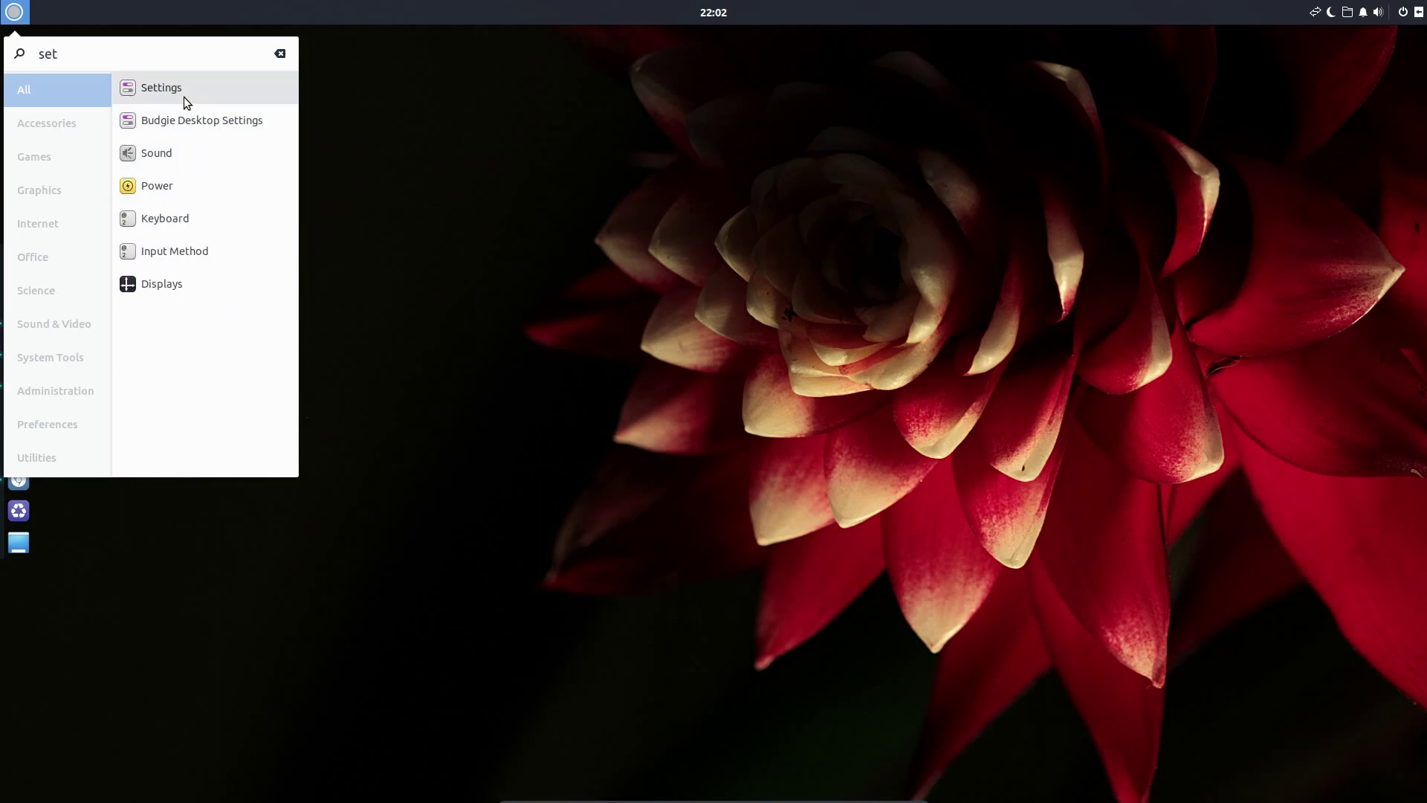
Open Settings, view Online Accounts, and turn off Automatic Screen Lock under Privacy.
{"action": "left_click", "coordinate": [185, 97]}
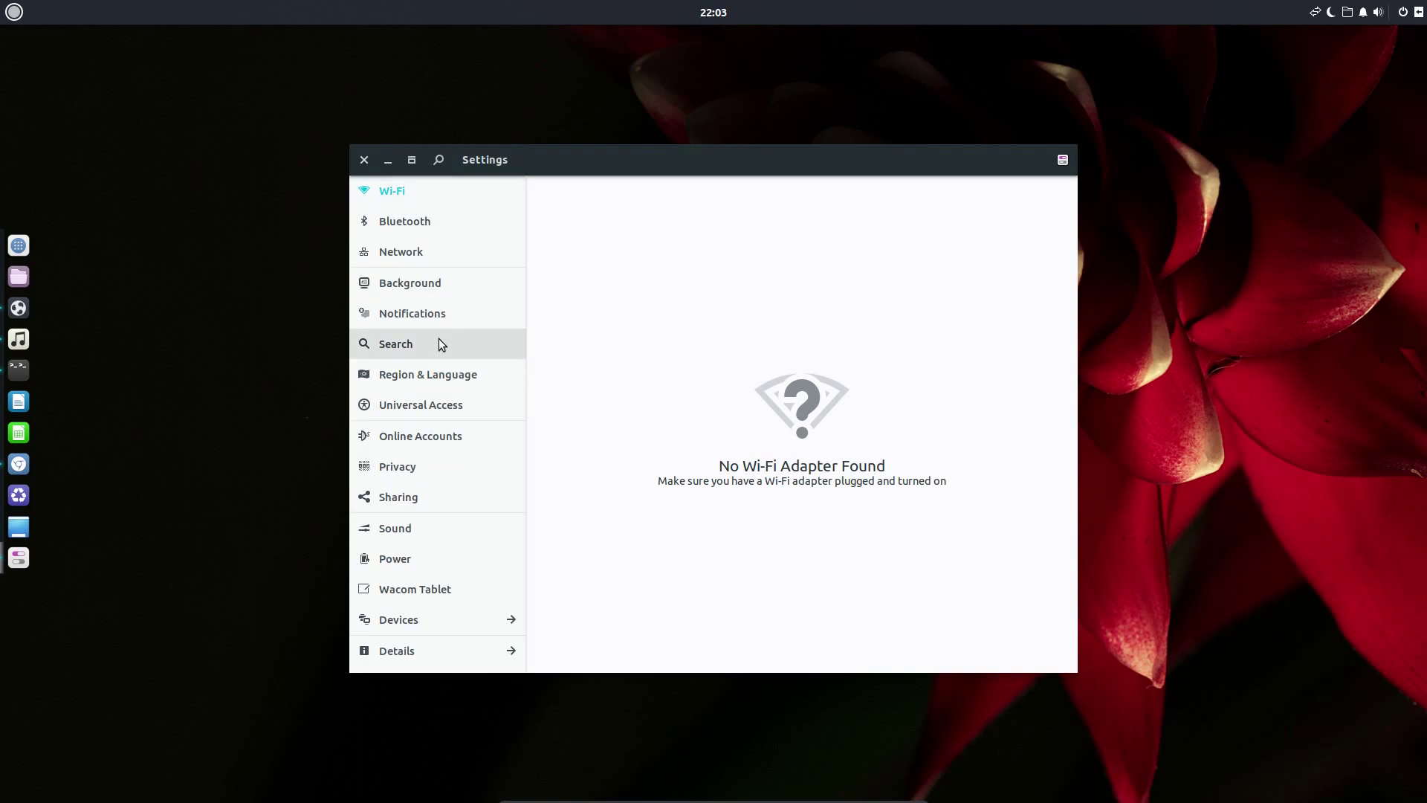
{"action": "left_click", "coordinate": [458, 435]}
{"action": "scroll", "coordinate": [583, 493], "scroll_direction": "down", "scroll_amount": 2}
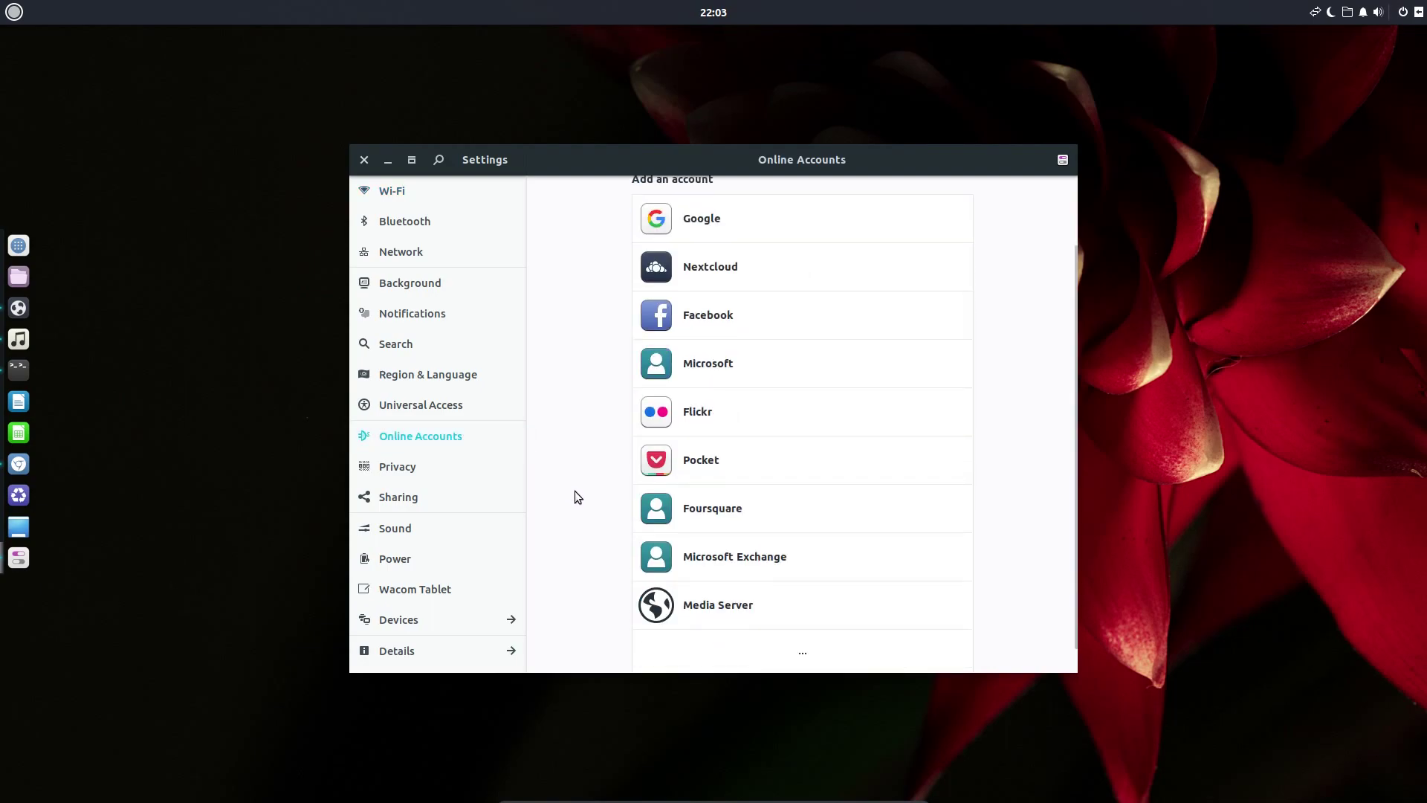
{"action": "left_click", "coordinate": [456, 466]}
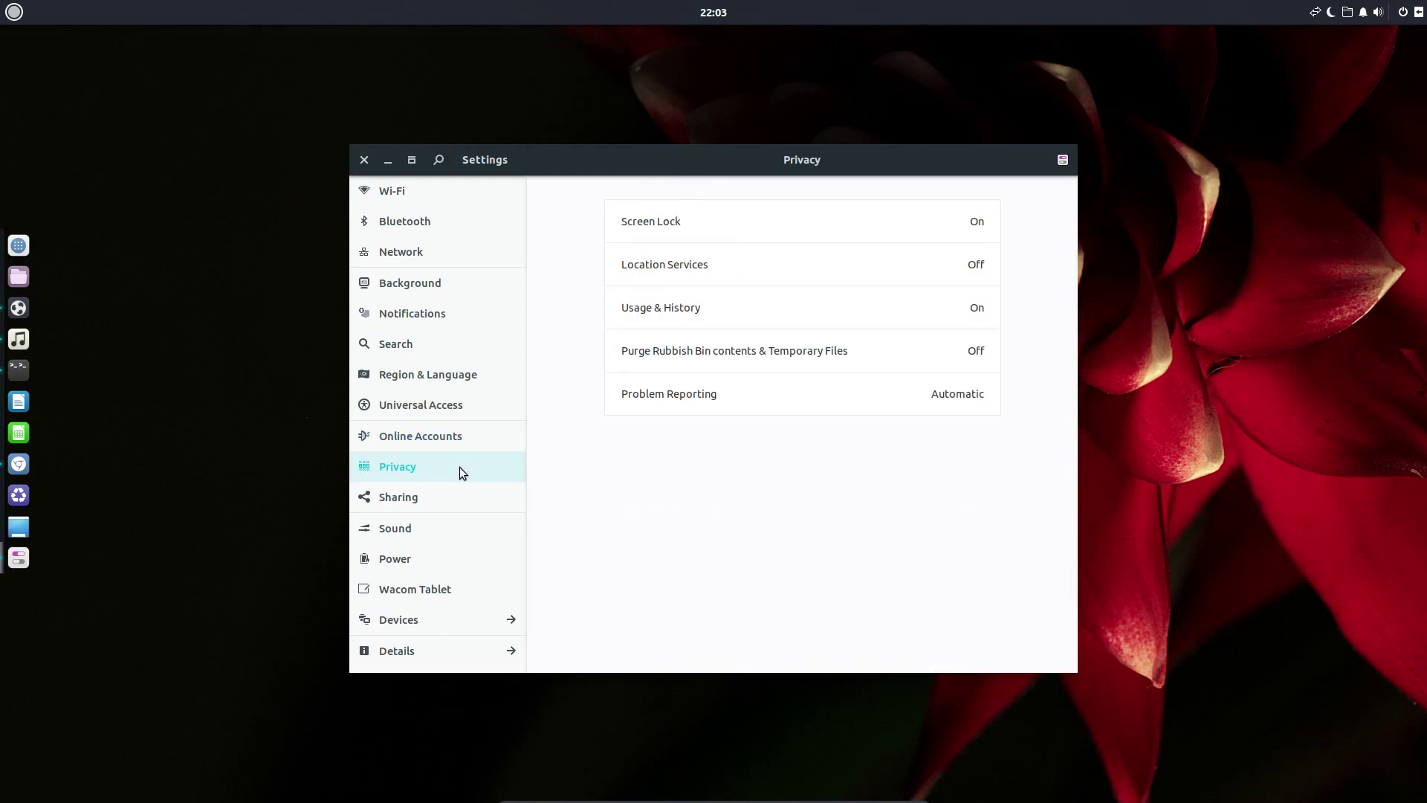
{"action": "left_click", "coordinate": [945, 235]}
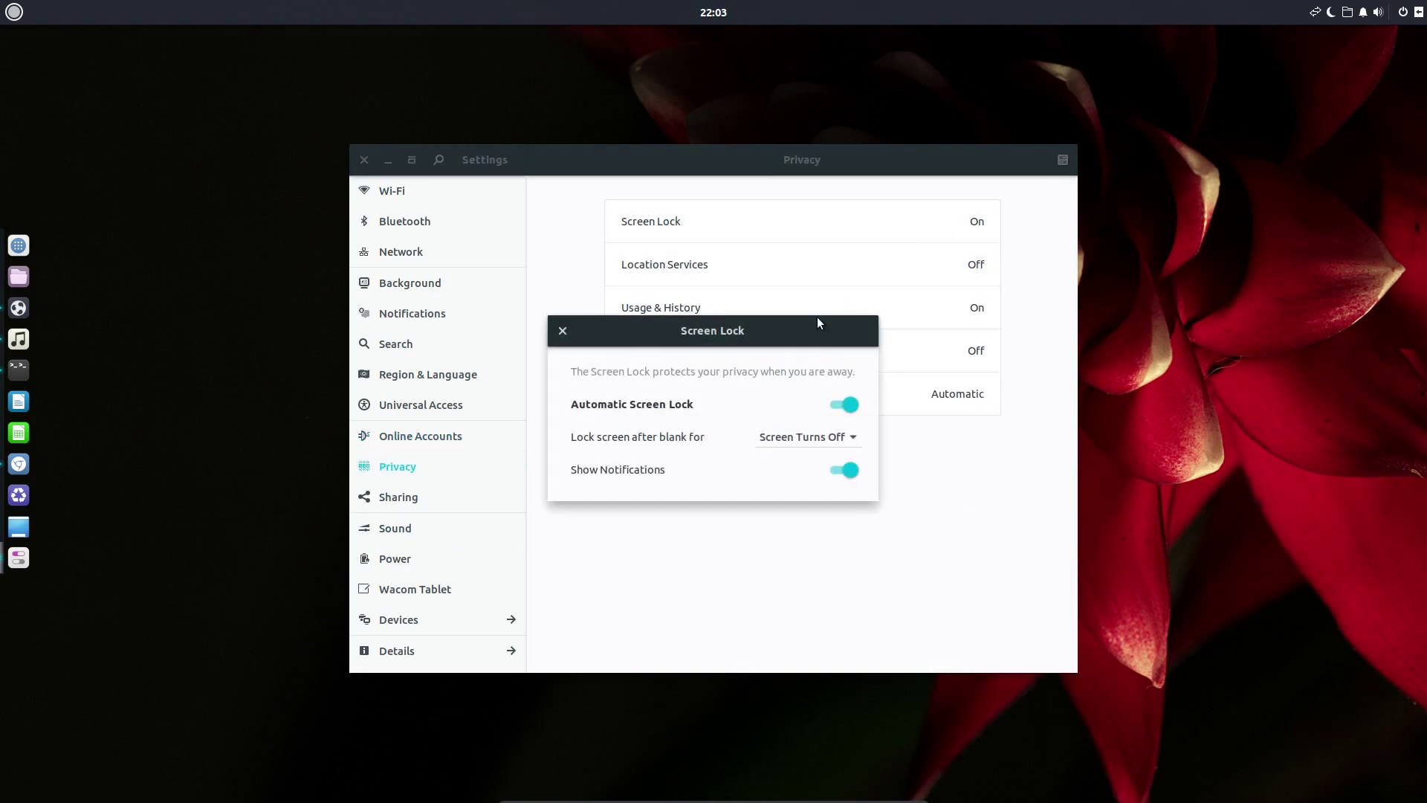
{"action": "left_click", "coordinate": [837, 408]}
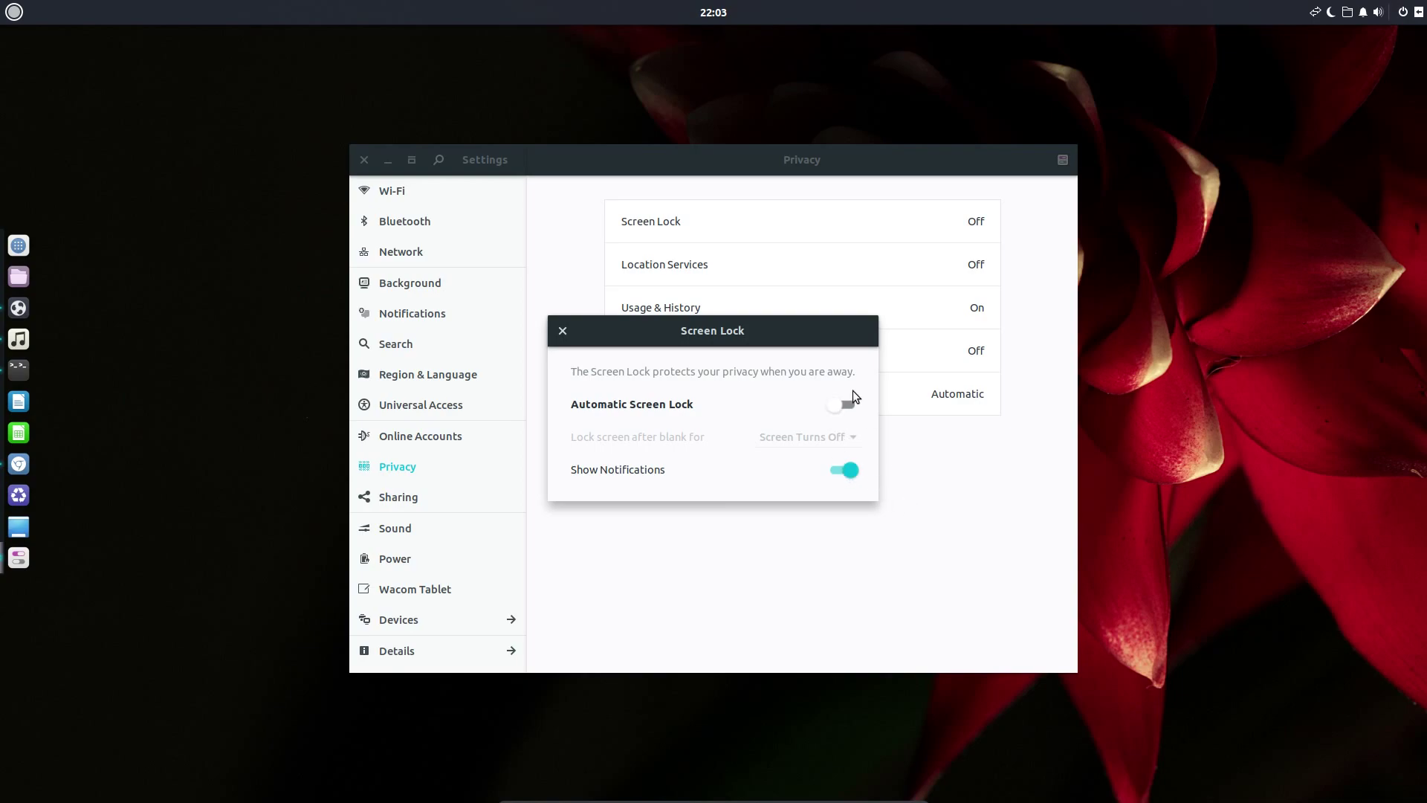
{"action": "left_click", "coordinate": [563, 332]}
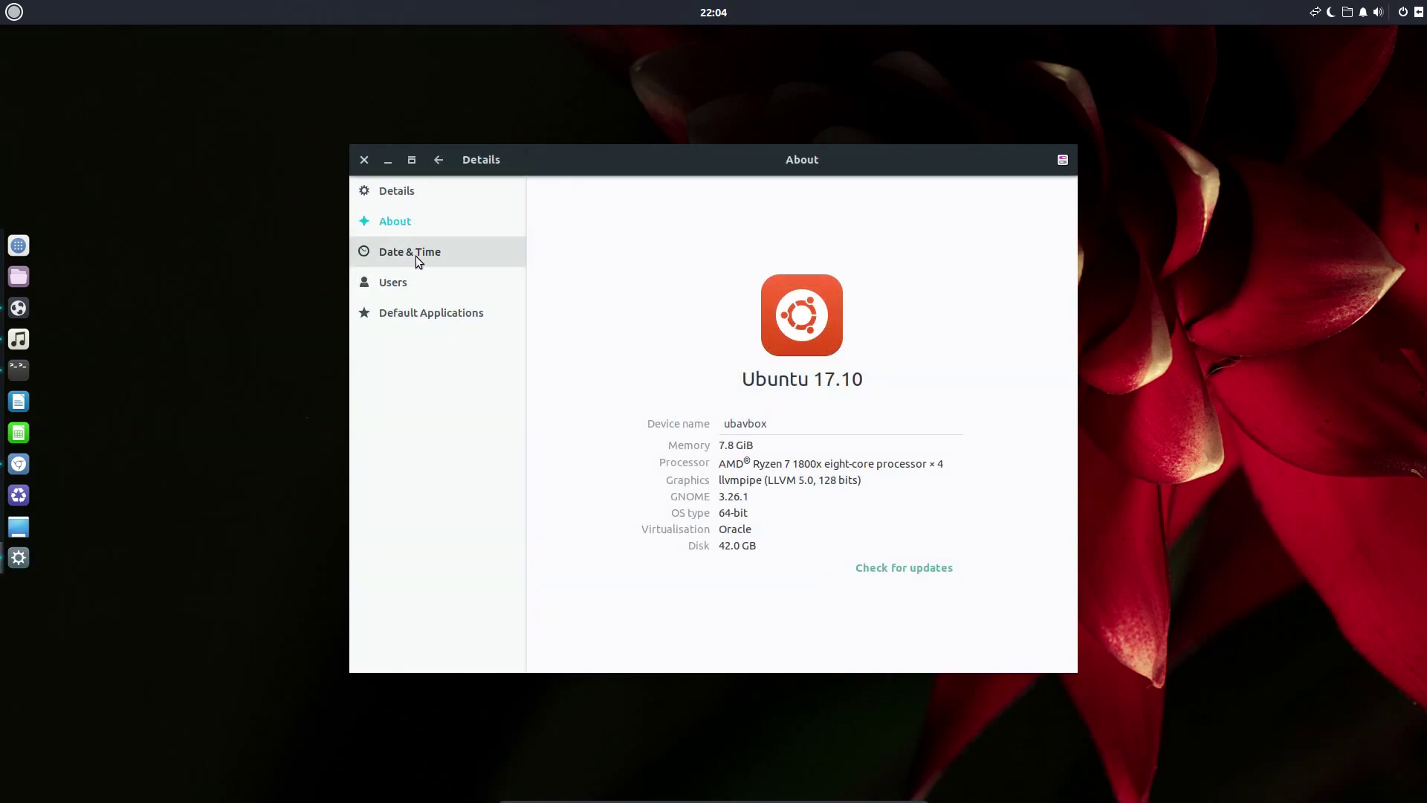
Look over the Date & Time and user details pages, then close Settings.
{"action": "left_click", "coordinate": [416, 256]}
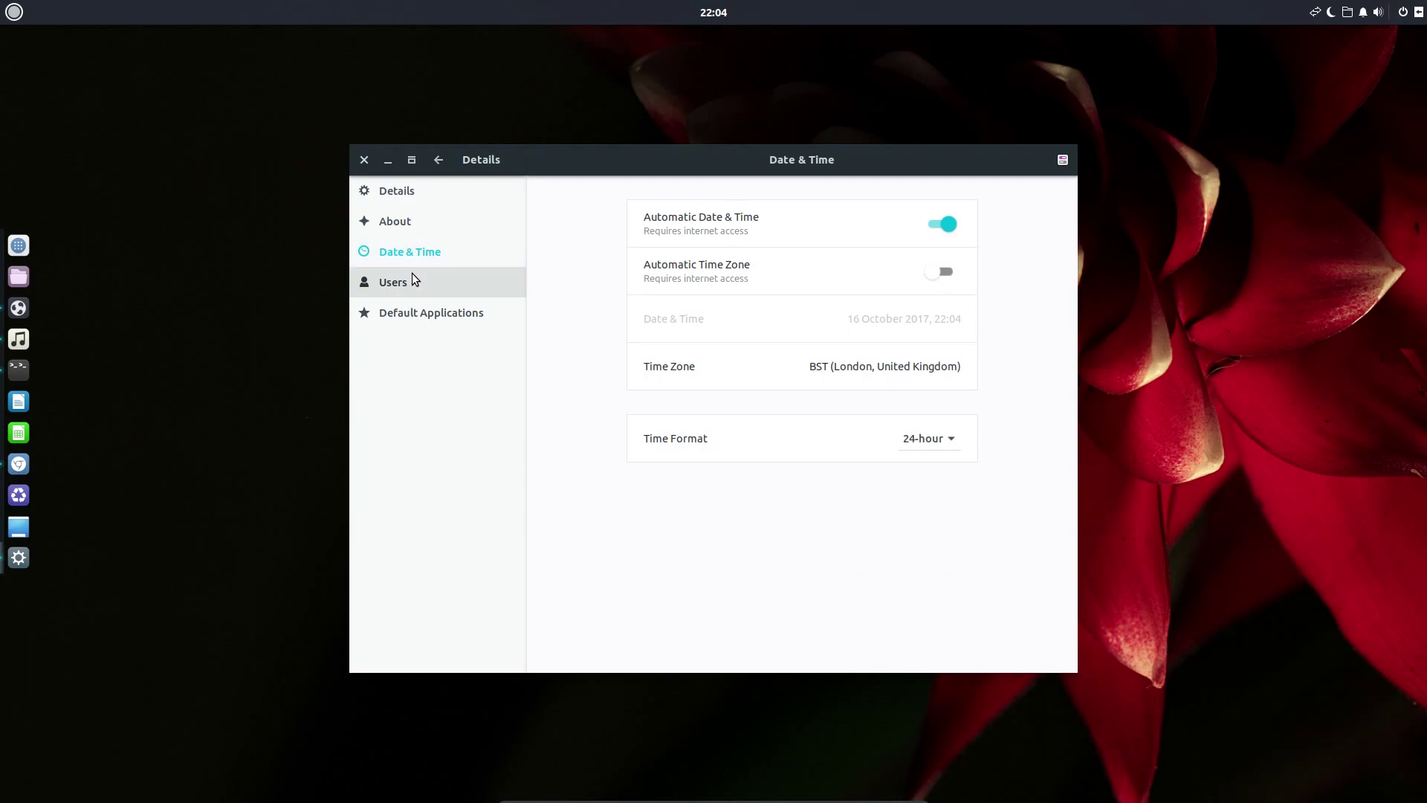
{"action": "left_click", "coordinate": [413, 275]}
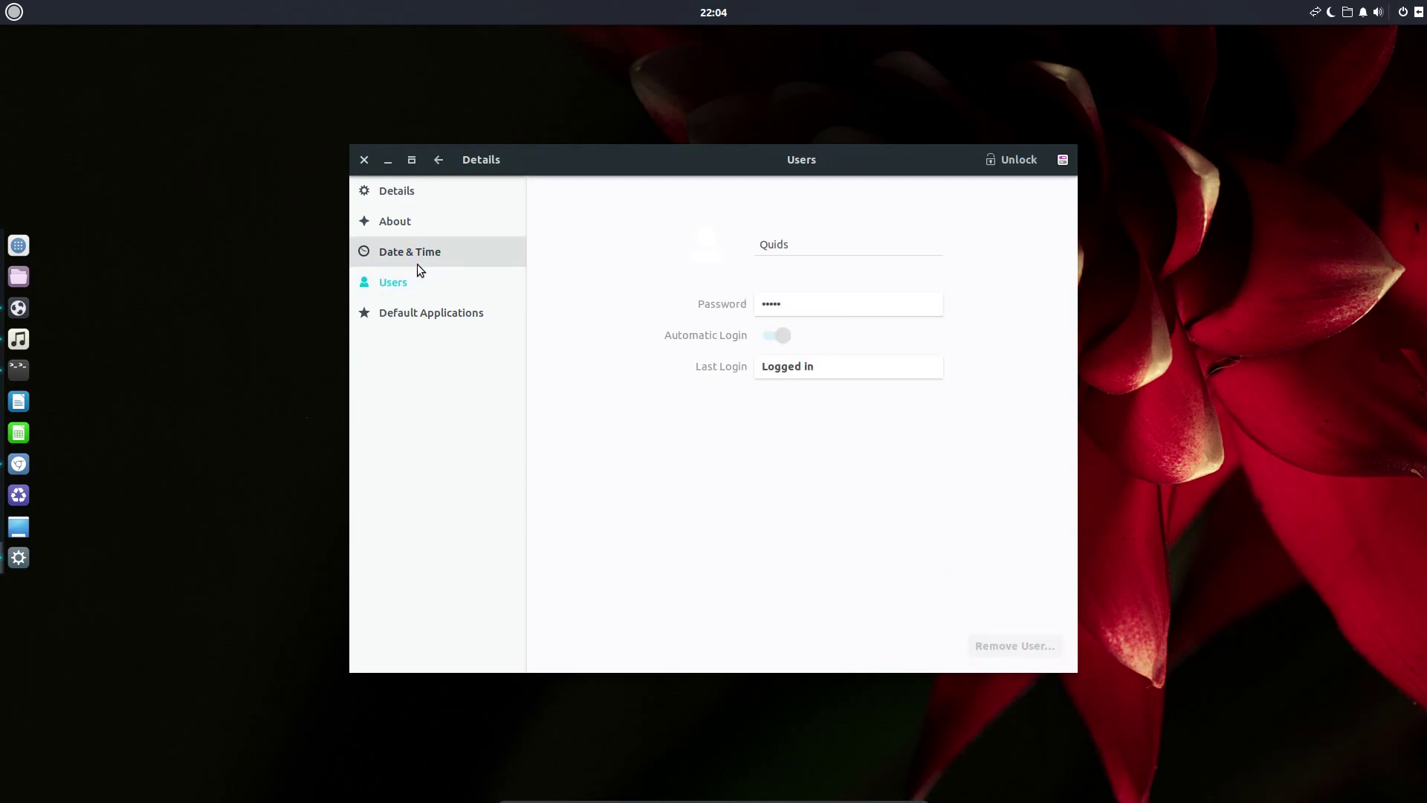
{"action": "left_click", "coordinate": [371, 158]}
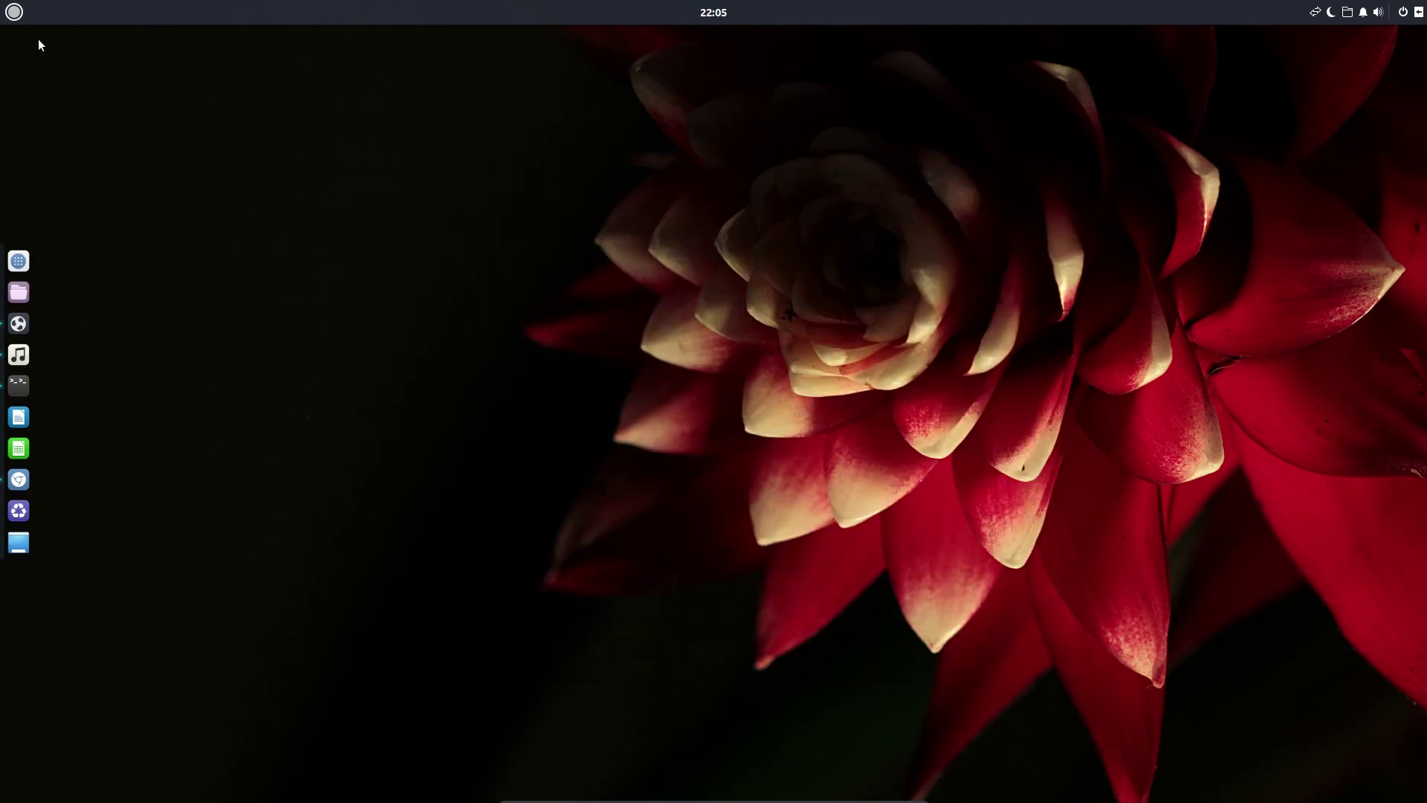
Open Files at the Home folder and colour the Documents folder orange.
{"action": "key", "text": "super+e"}
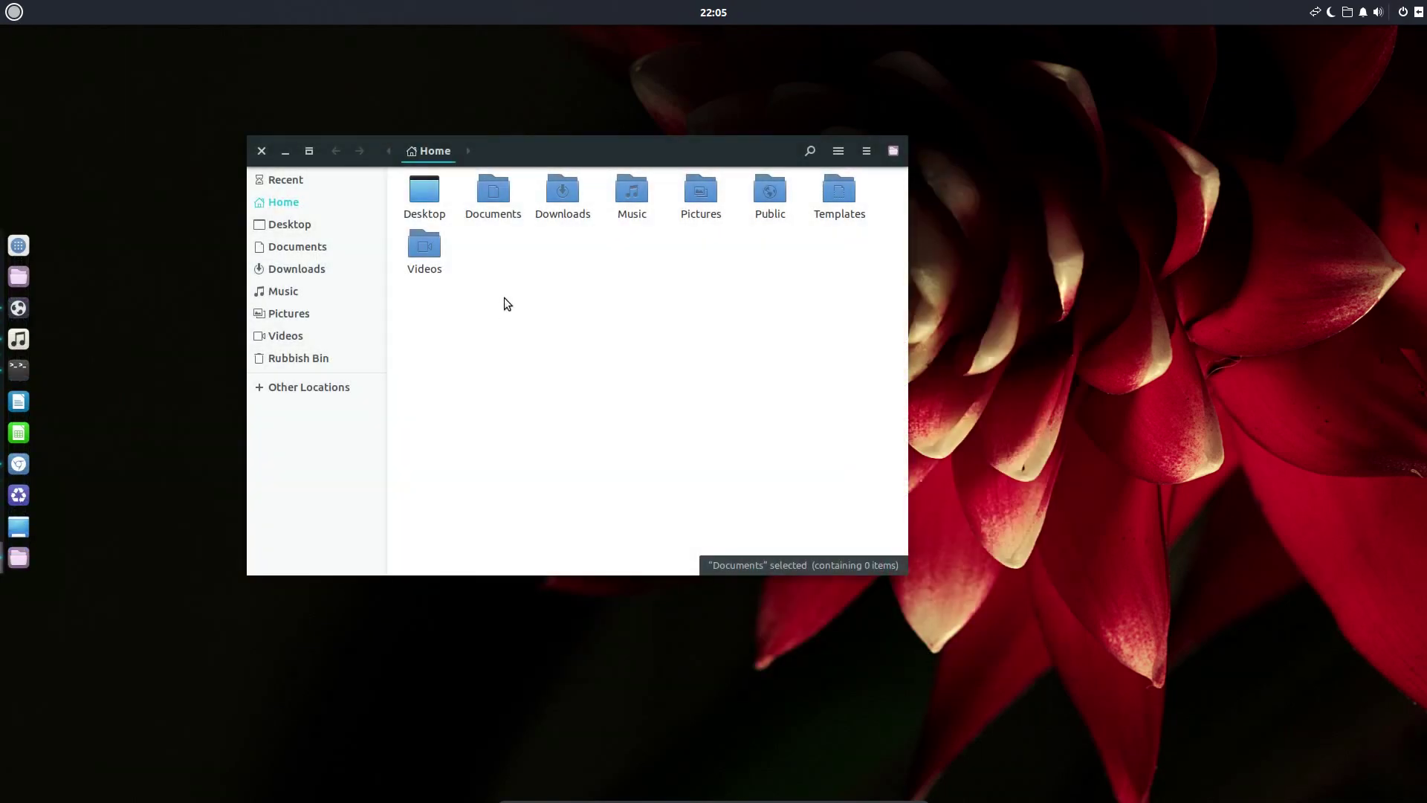
{"action": "right_click", "coordinate": [497, 194]}
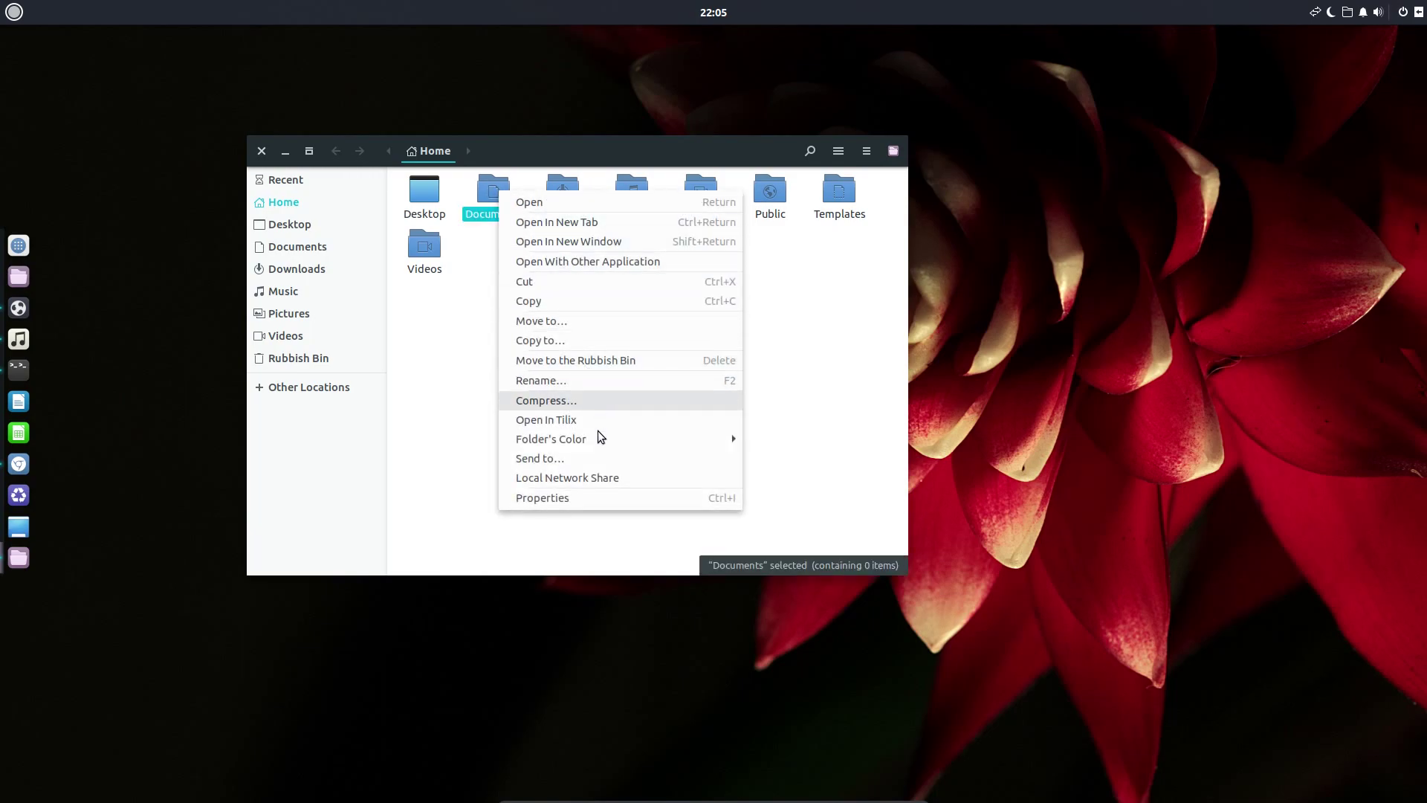
{"action": "mouse_move", "coordinate": [640, 439]}
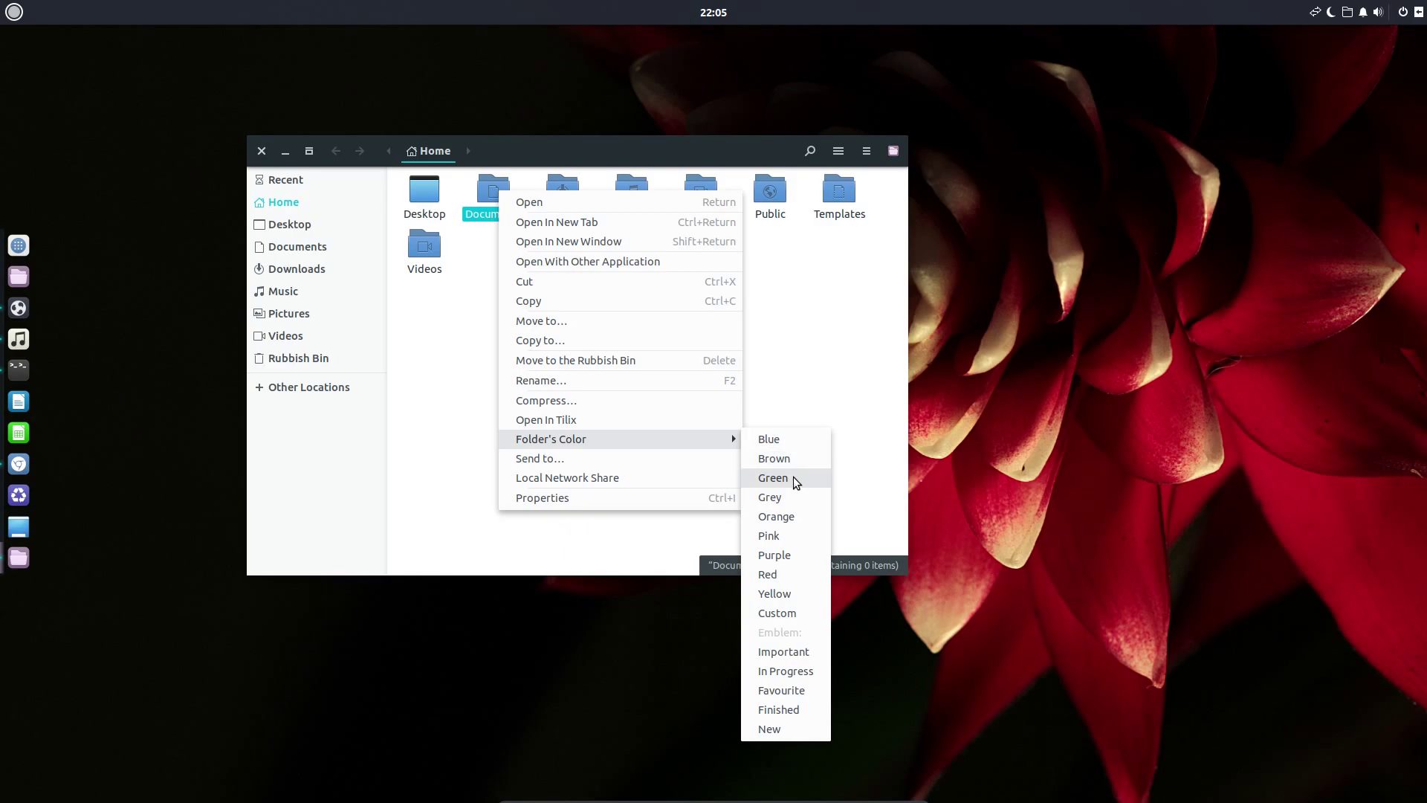
{"action": "left_click", "coordinate": [793, 516]}
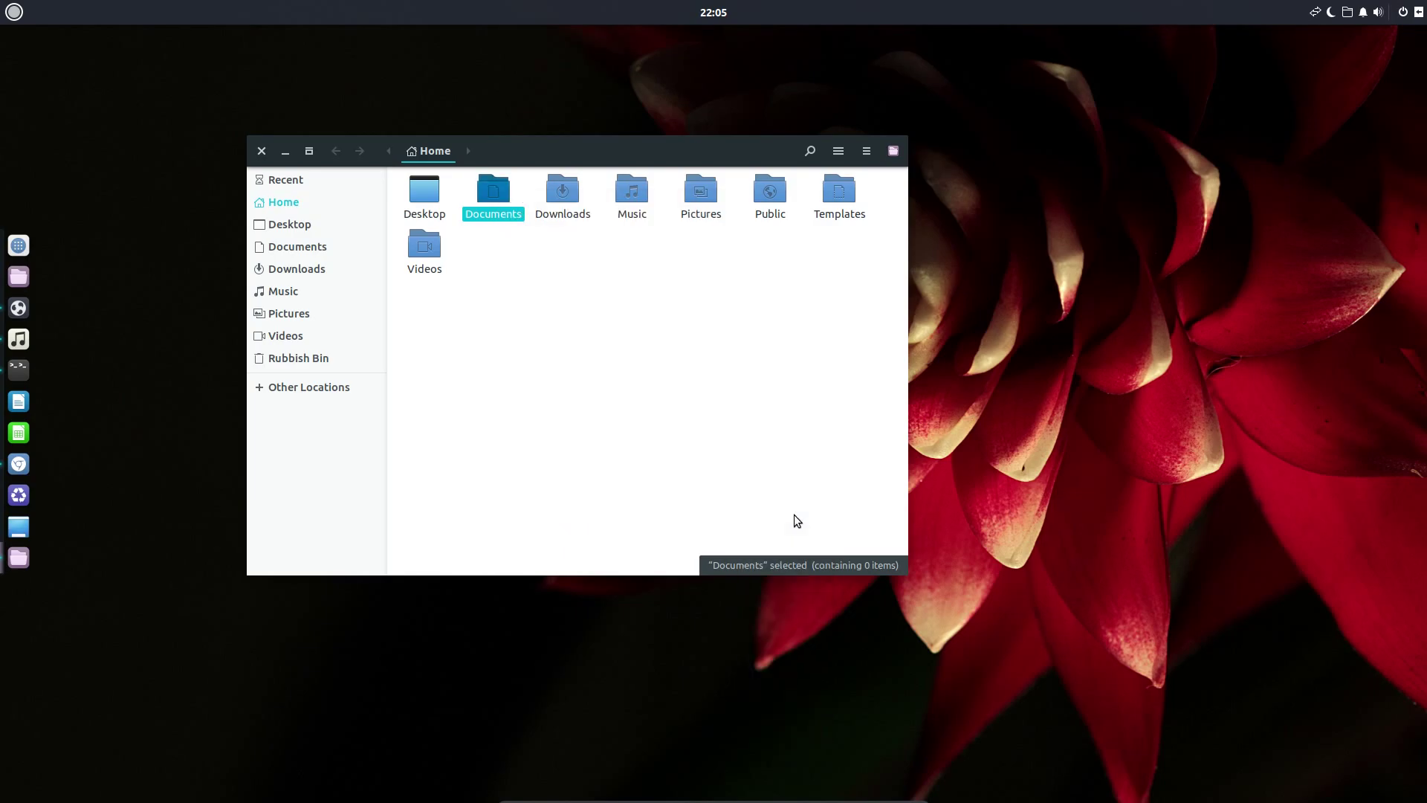
{"action": "left_click", "coordinate": [587, 317]}
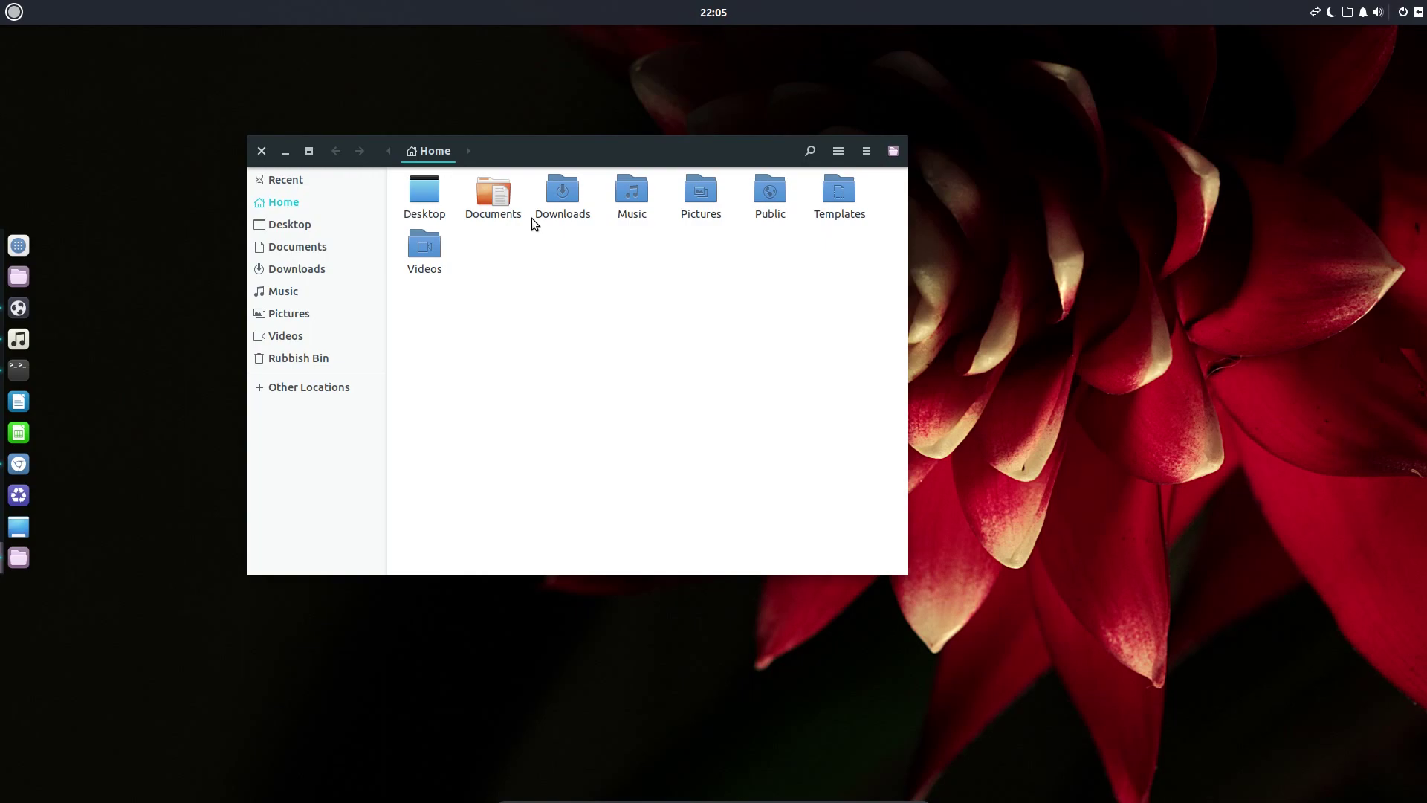
Recolour the Documents folder yellow, then change it to grey.
{"action": "right_click", "coordinate": [500, 196]}
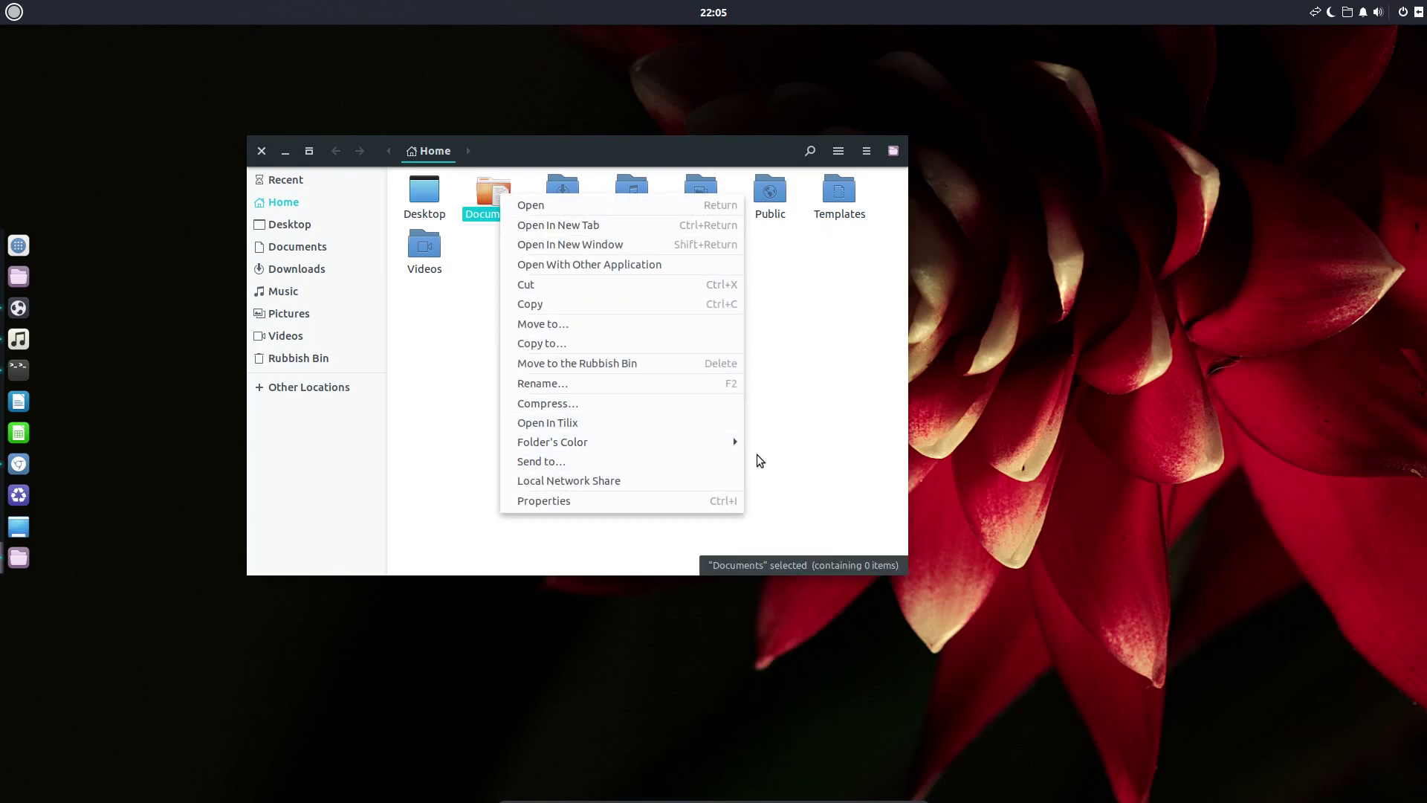
{"action": "mouse_move", "coordinate": [726, 444]}
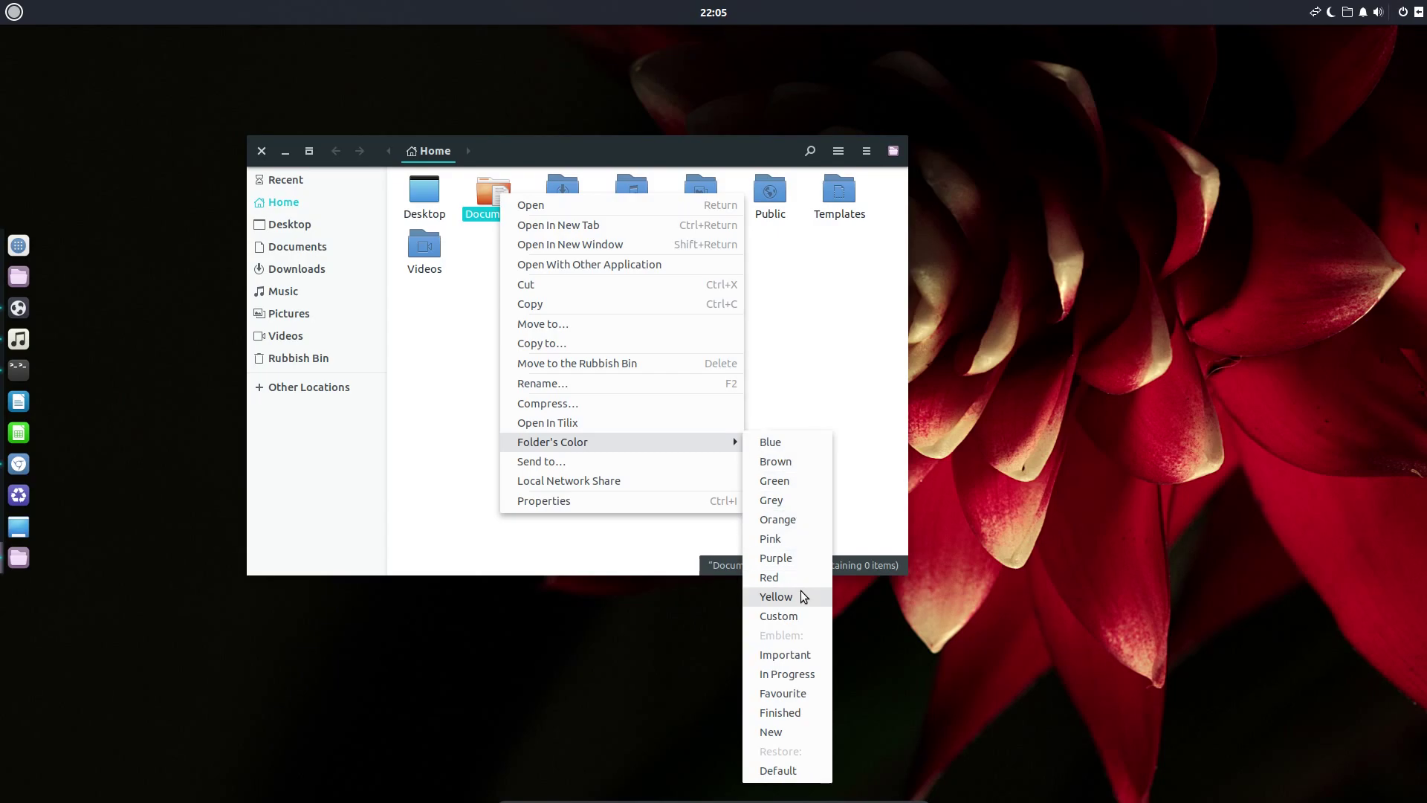
{"action": "left_click", "coordinate": [774, 480]}
{"action": "left_click", "coordinate": [601, 334]}
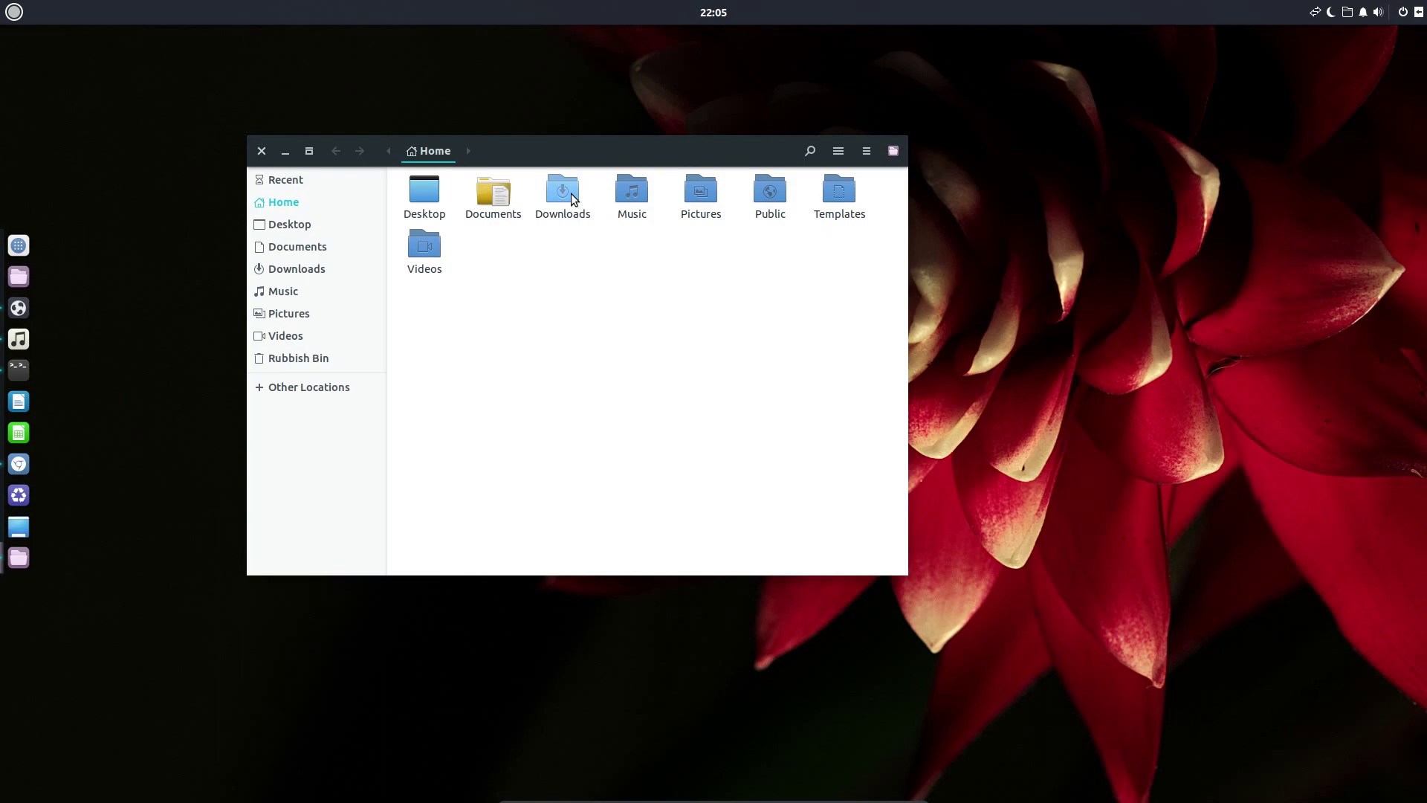
{"action": "right_click", "coordinate": [492, 193]}
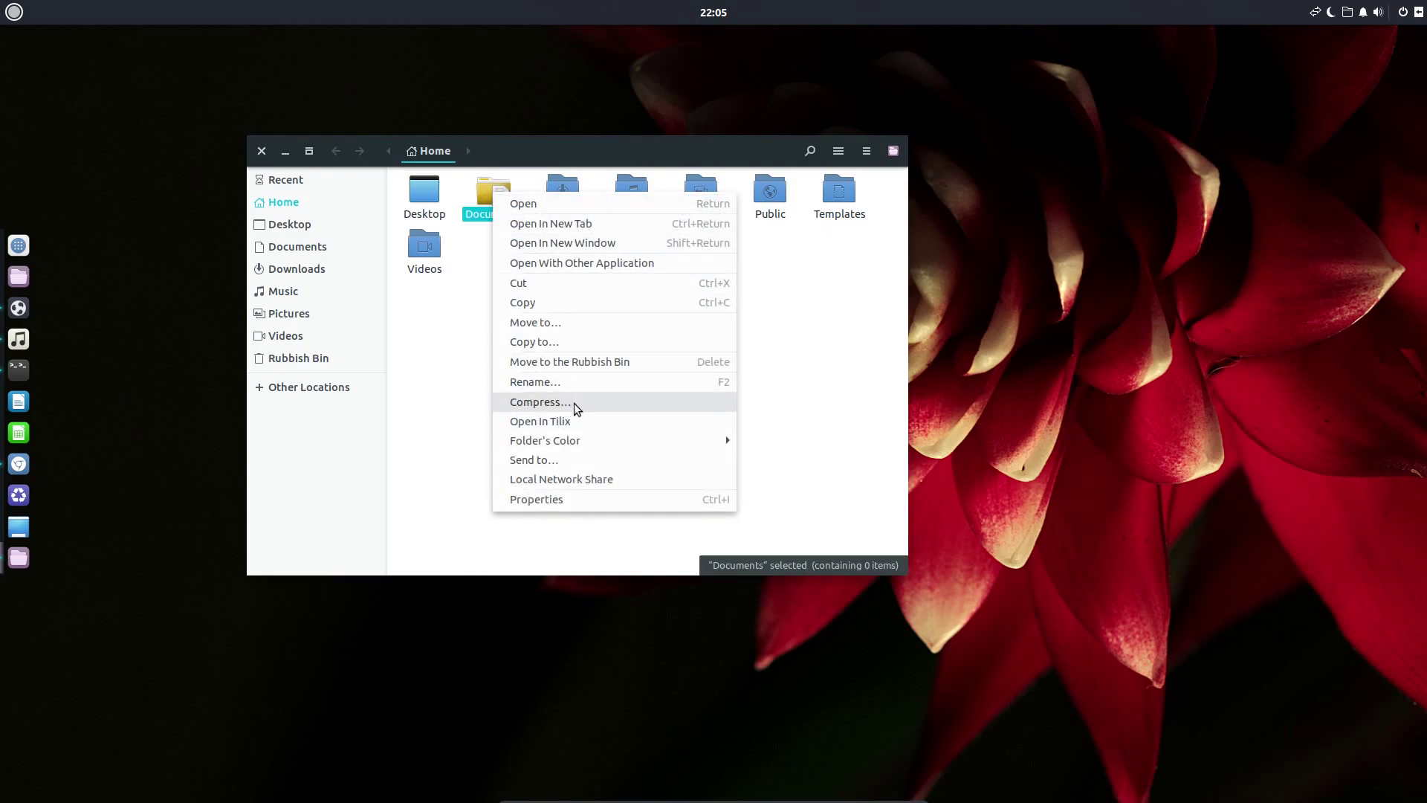
{"action": "mouse_move", "coordinate": [604, 449]}
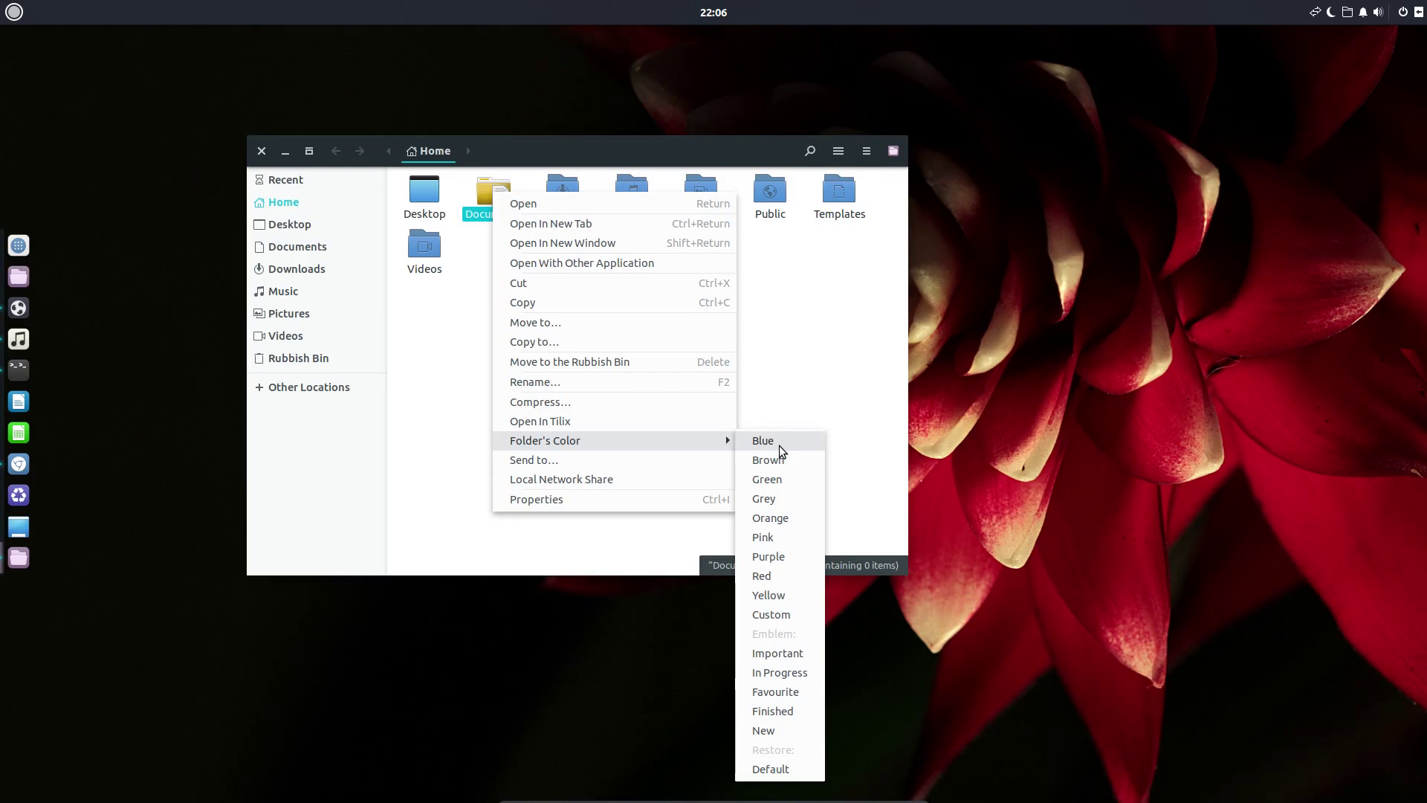
{"action": "left_click", "coordinate": [764, 498]}
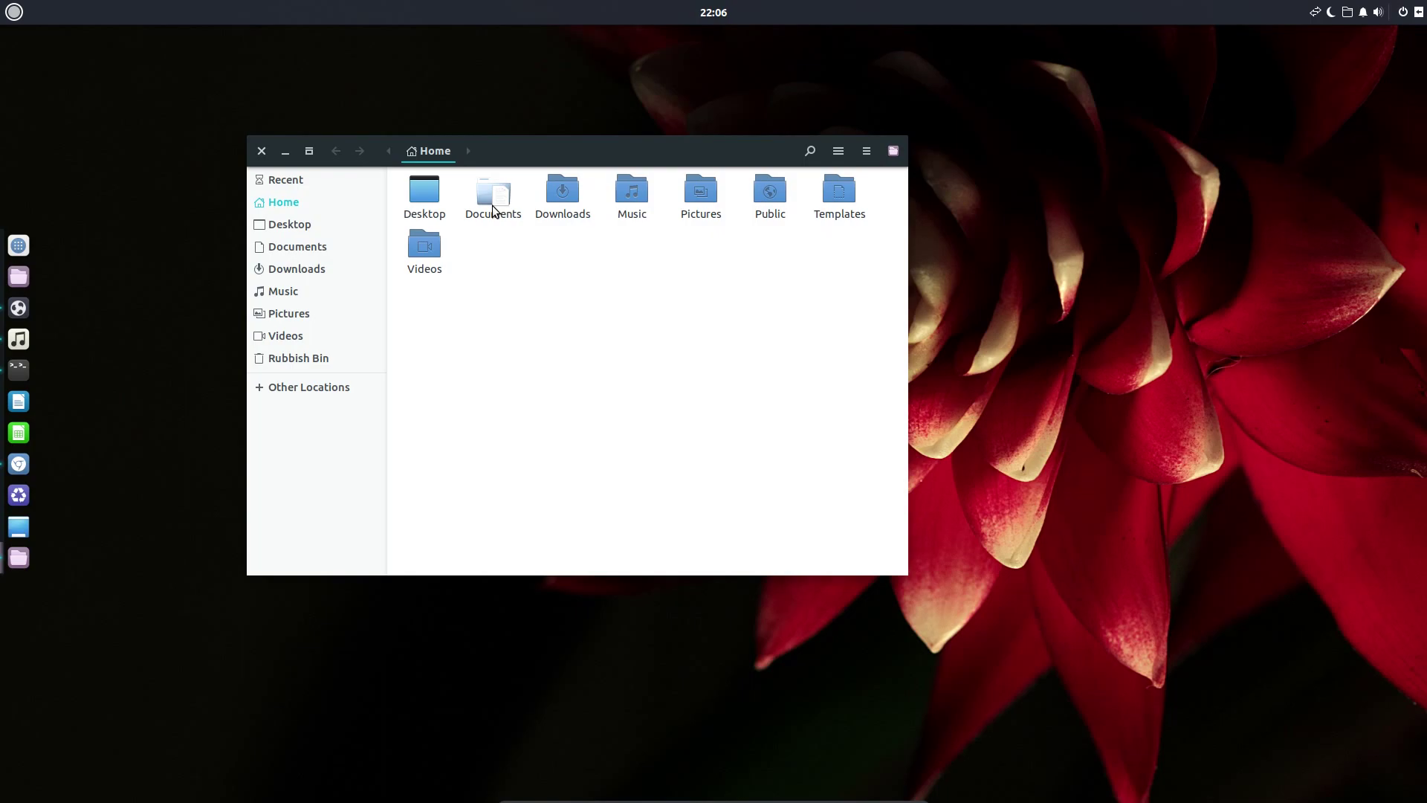
Open the Music folder, cycle windows with Alt+Tab to Tilix, and run sudo apt install inkscape.
{"action": "type", "text": "m"}
{"action": "key", "text": "Return"}
{"action": "key", "text": "alt+Tab"}
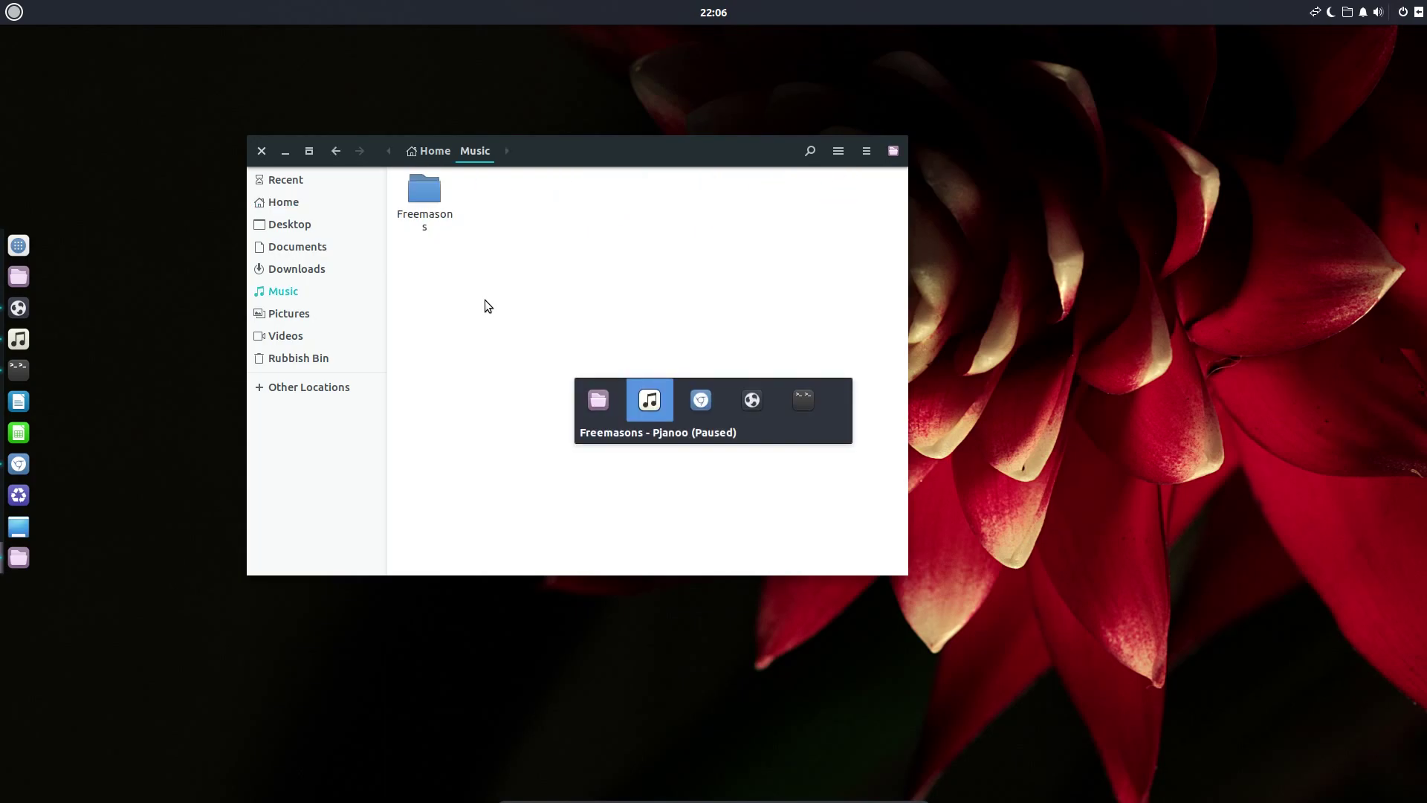
{"action": "key", "text": "alt+Tab"}
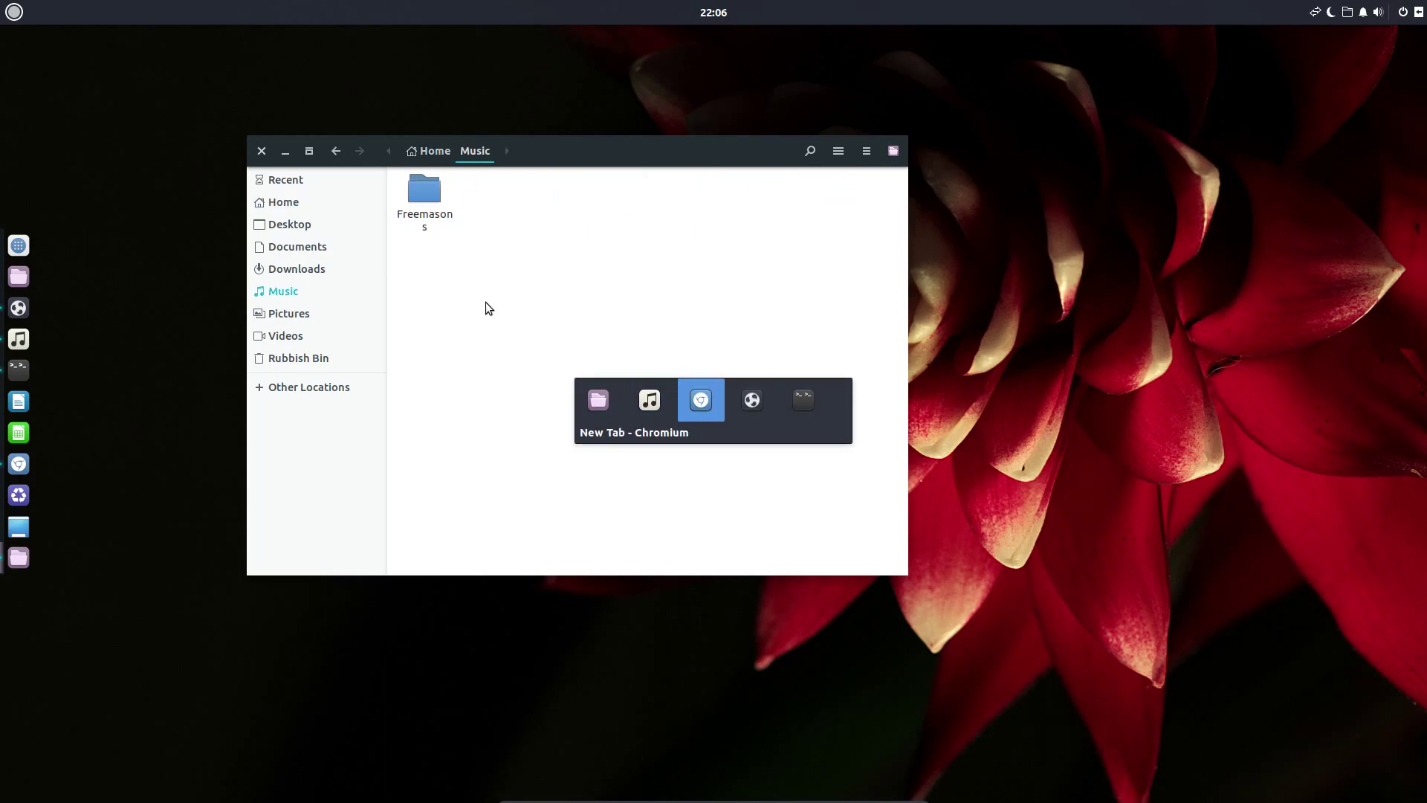
{"action": "key", "text": "alt+Tab"}
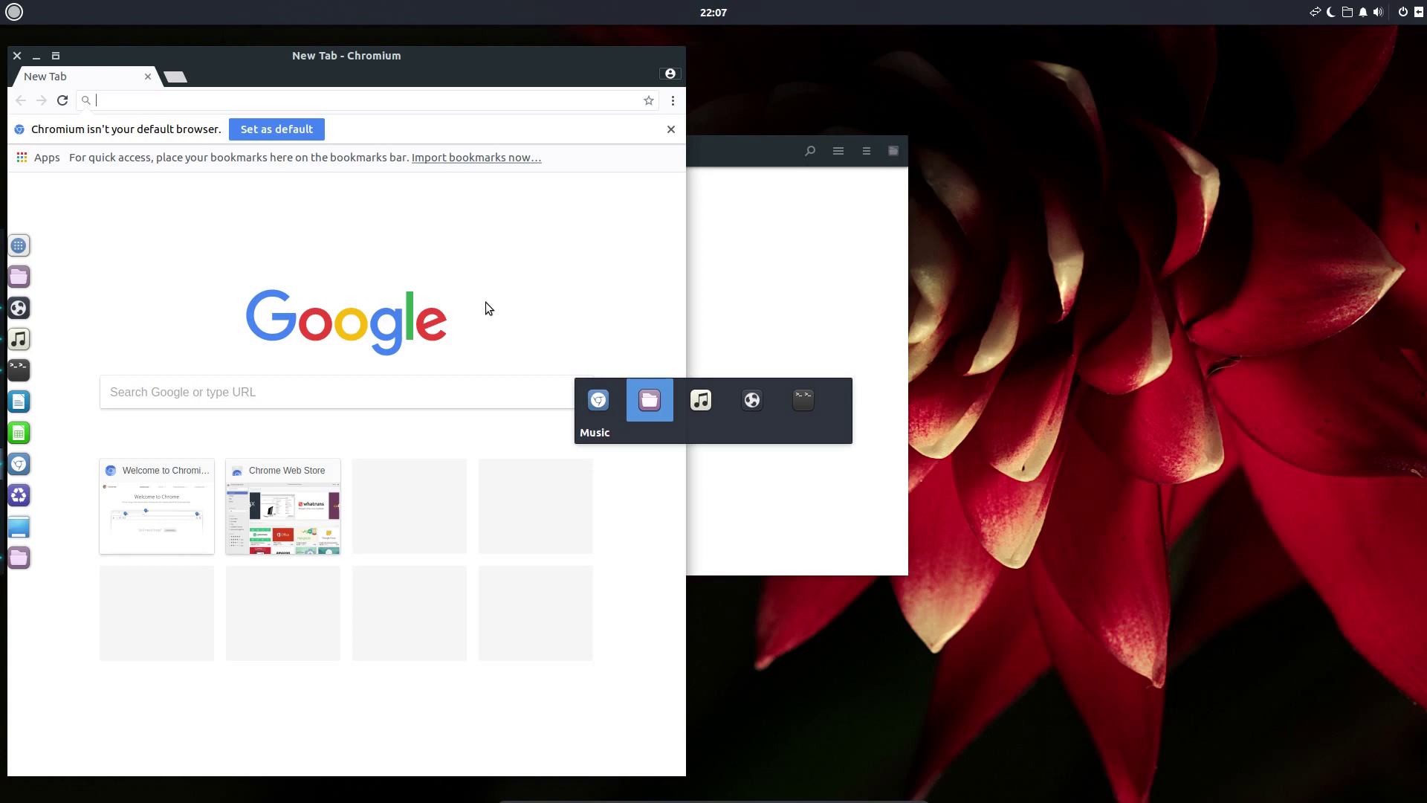
{"action": "key", "text": "alt+Tab"}
{"action": "key", "text": "alt+Tab"}
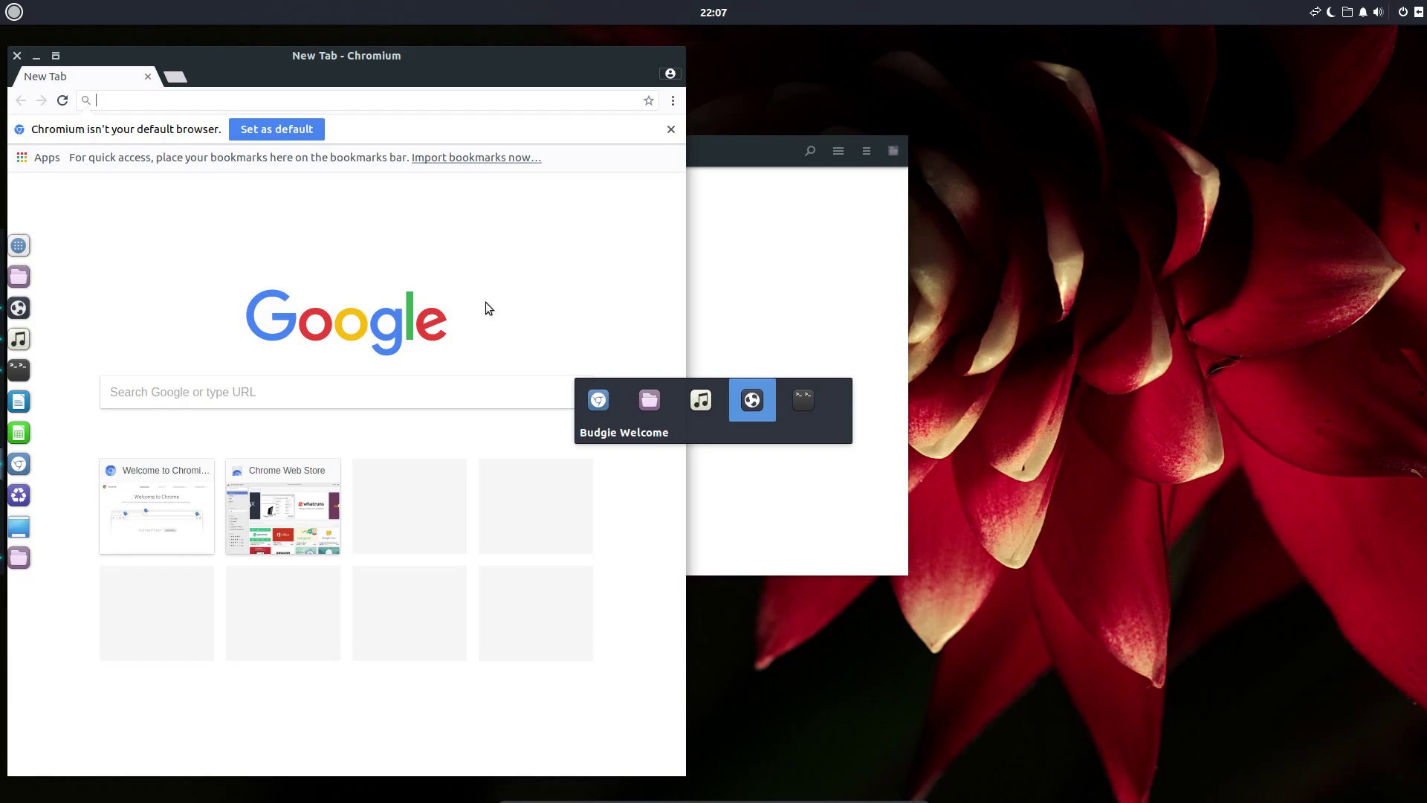
{"action": "key", "text": "alt+Tab"}
{"action": "type", "text": "install "}
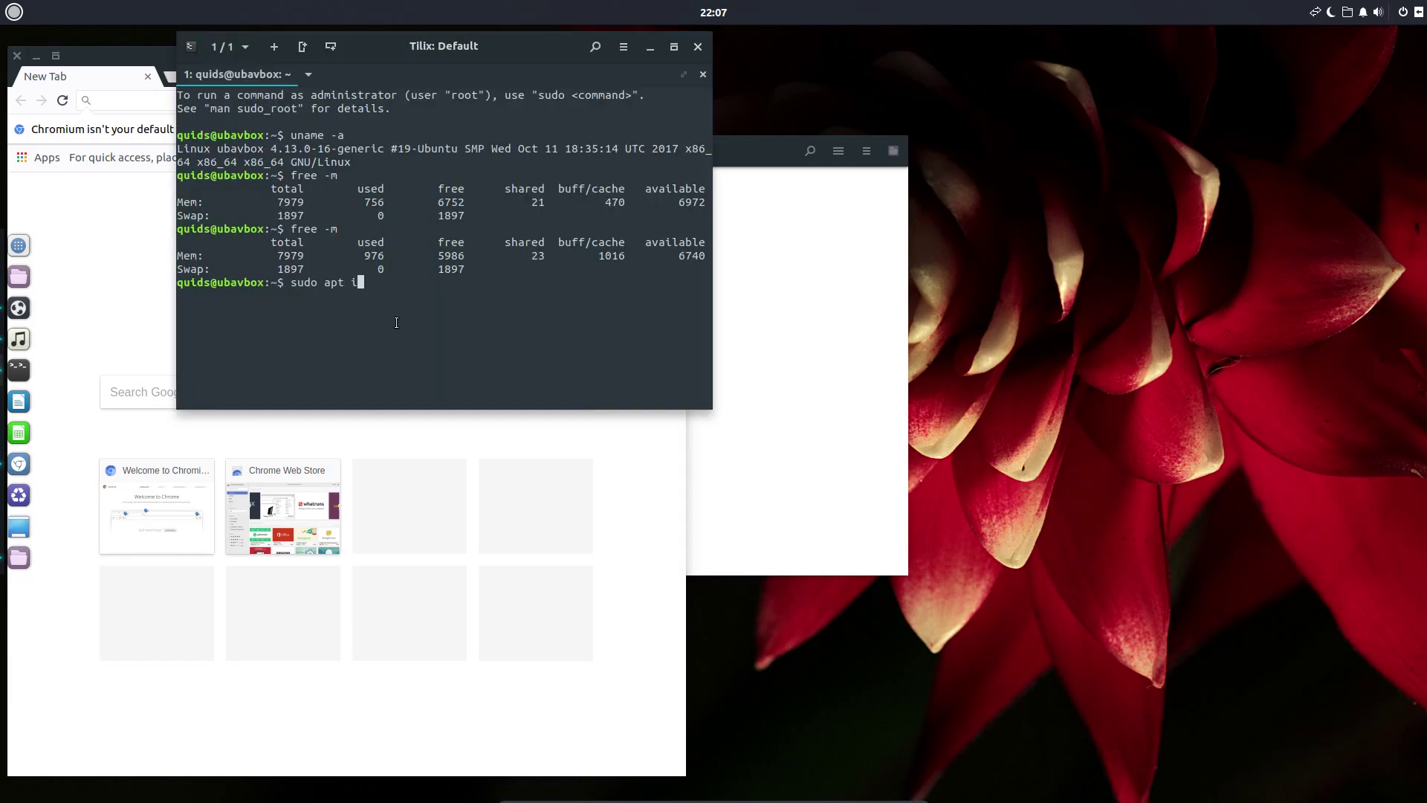
{"action": "type", "text": "inkscape"}
{"action": "key", "text": "Return"}
Search 'ink' in the applications menu and launch Inkscape Vector Graphics Editor.
{"action": "left_click", "coordinate": [23, 10]}
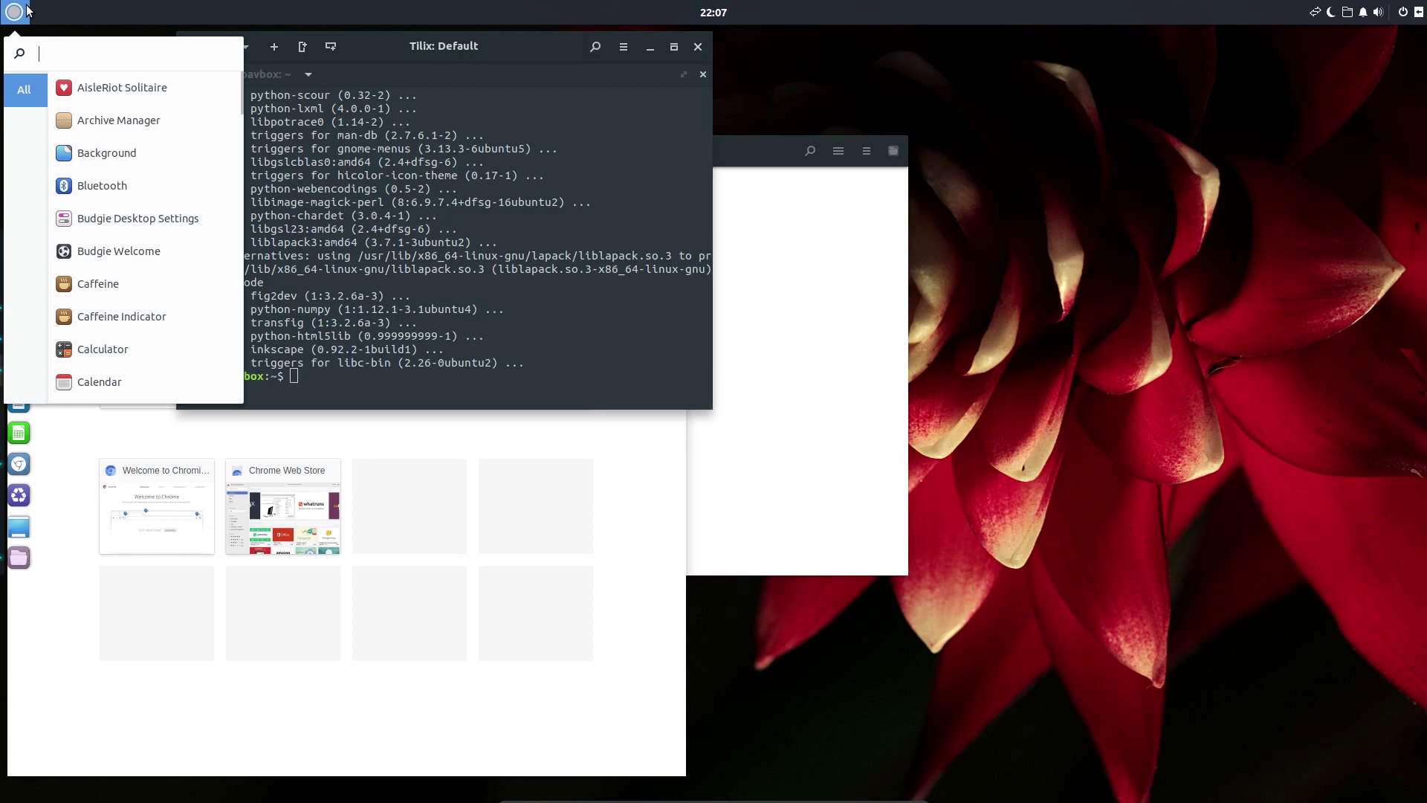
{"action": "type", "text": "ink"}
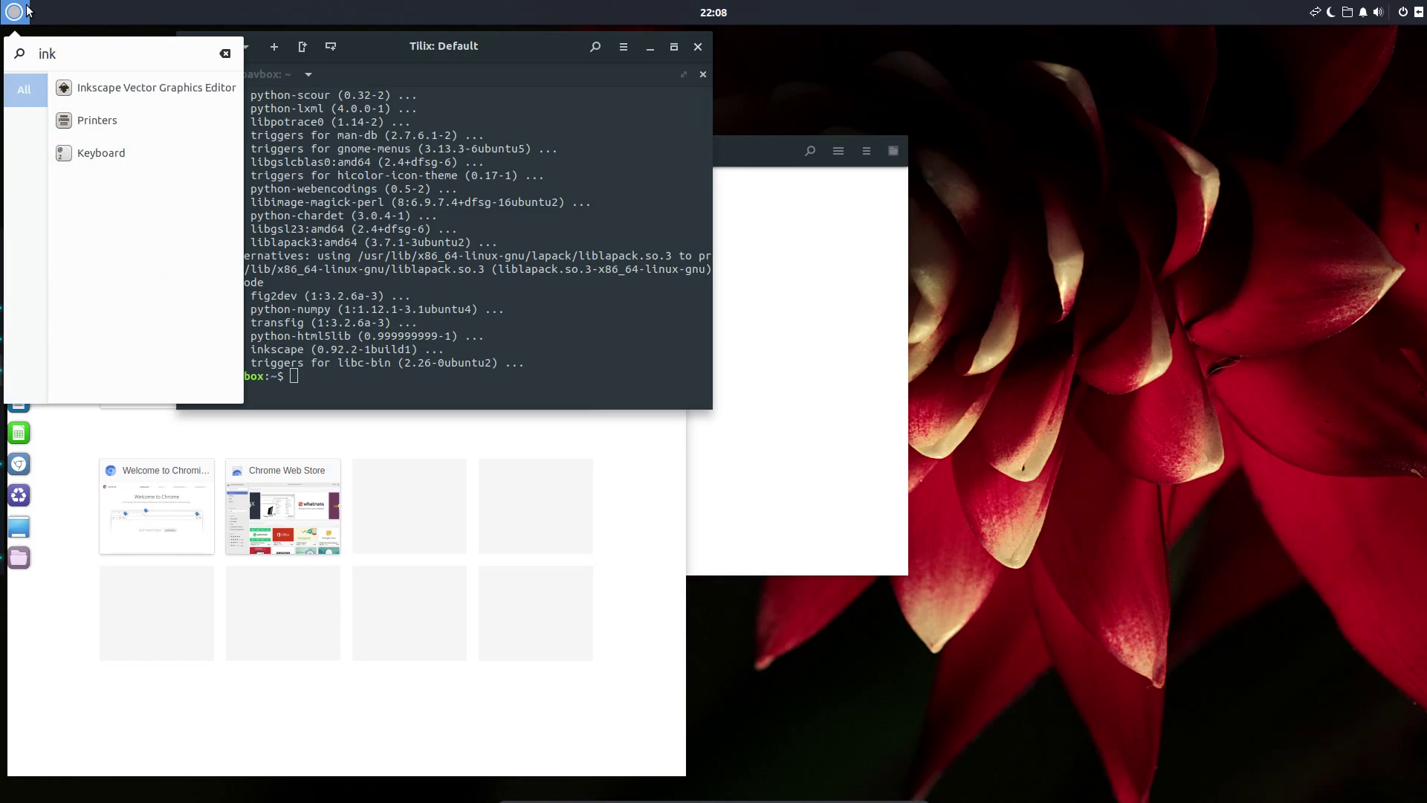
{"action": "key", "text": "Return"}
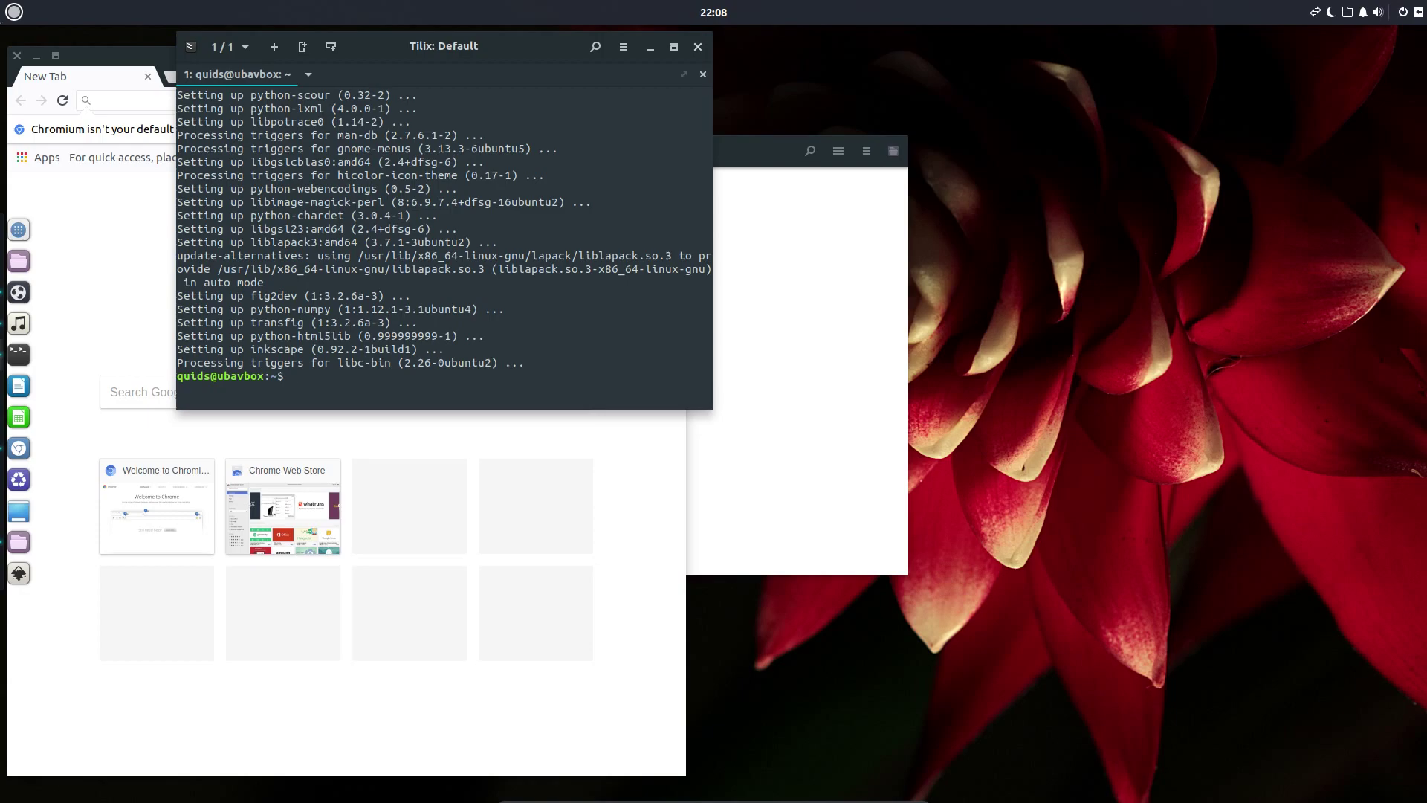
{"action": "left_click", "coordinate": [15, 13]}
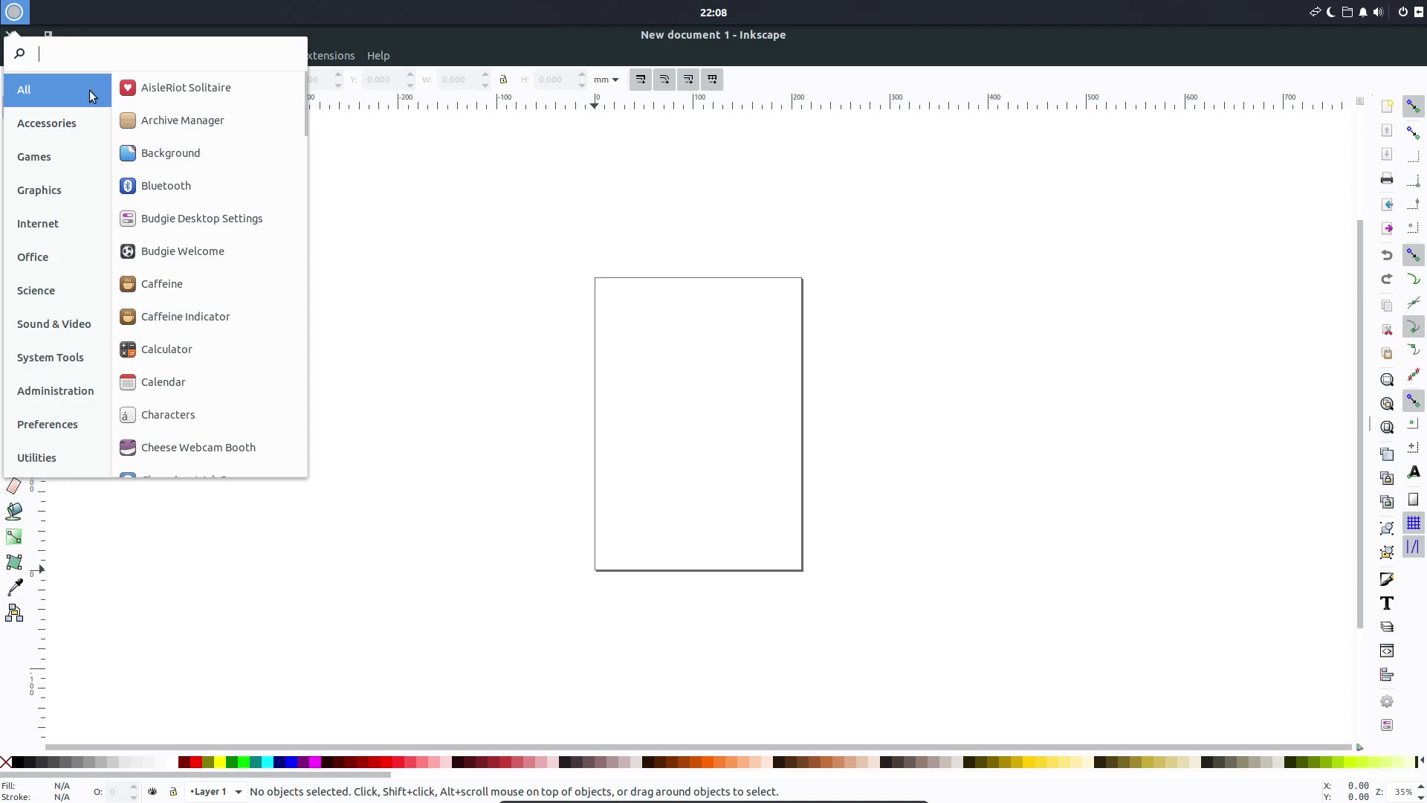
{"action": "type", "text": "ink"}
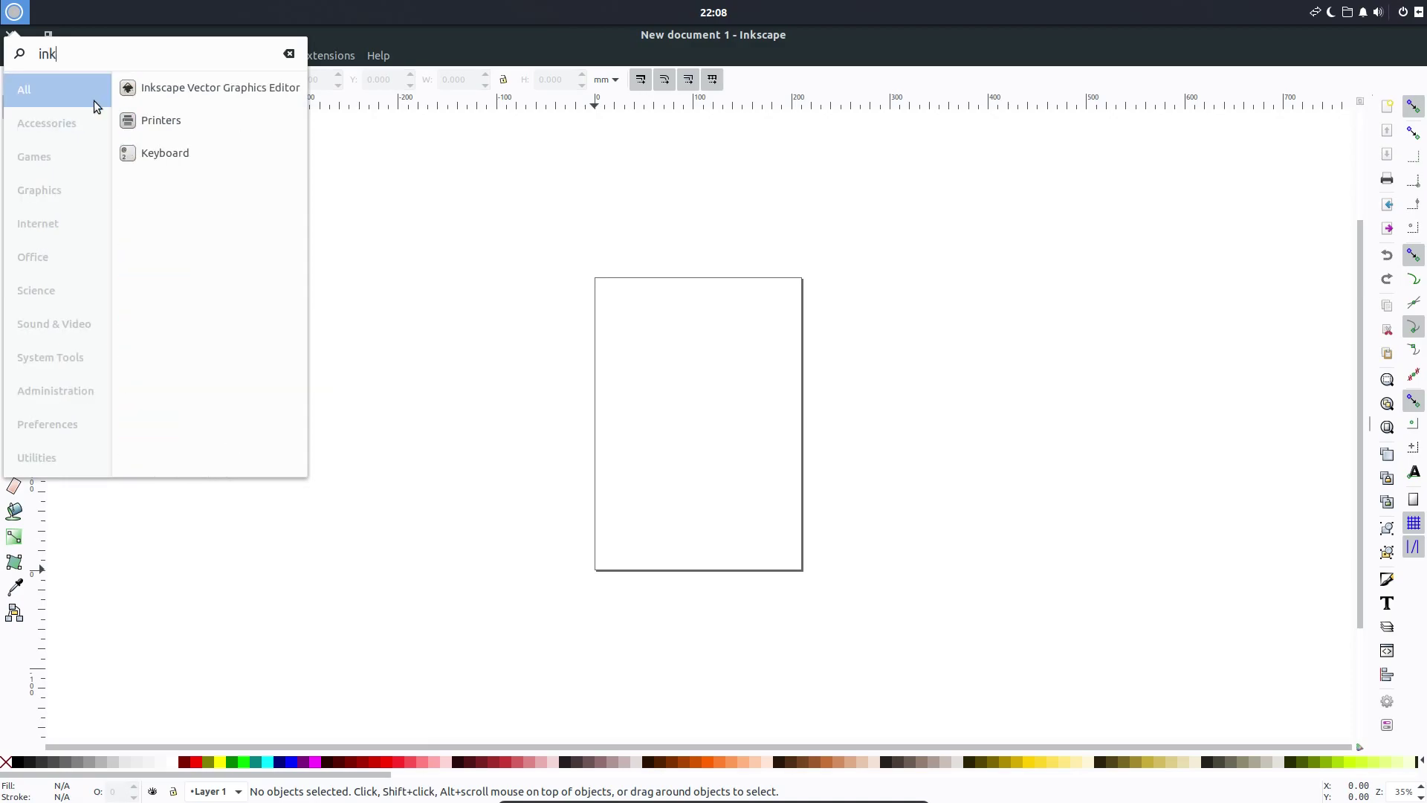
{"action": "left_click", "coordinate": [148, 94]}
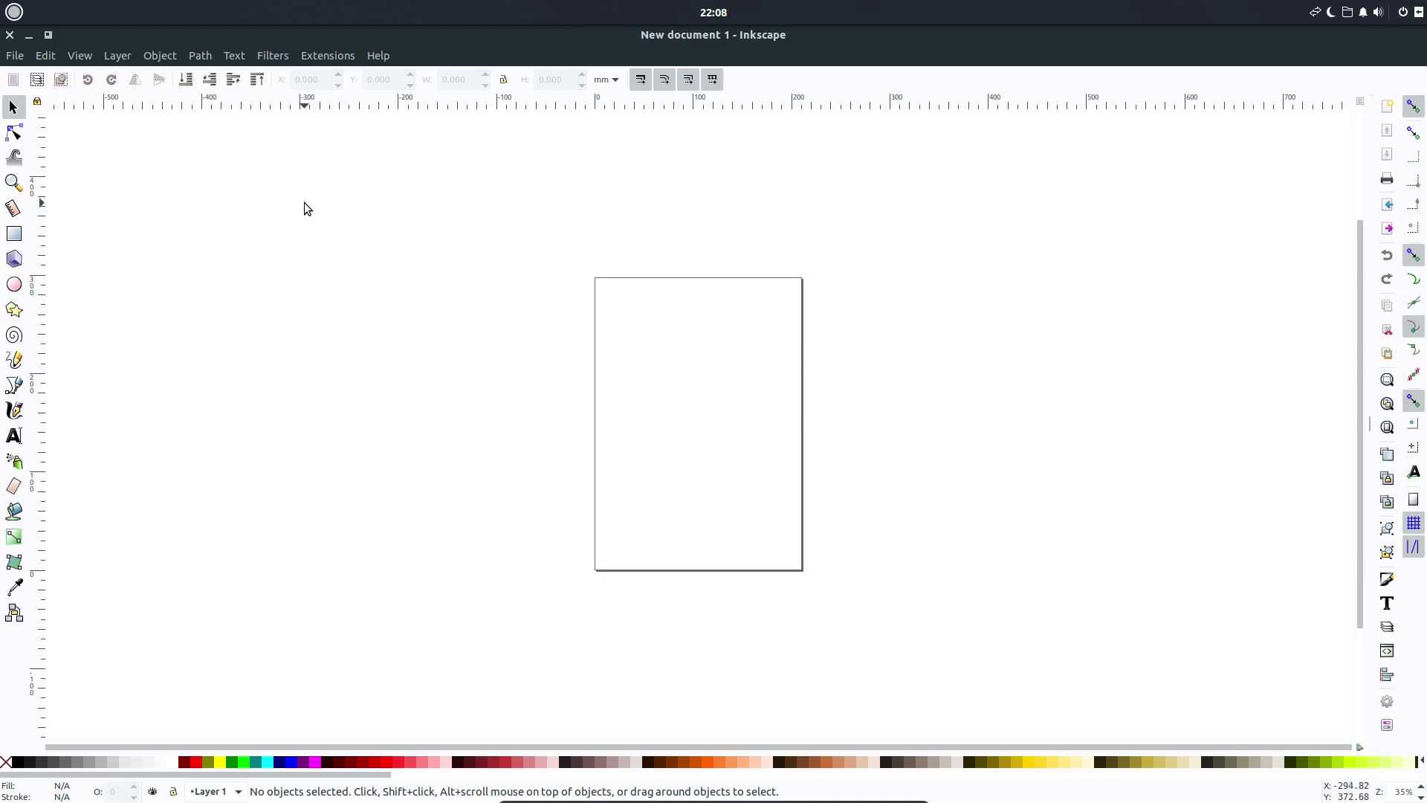
Close Inkscape, then view Budgie Welcome's Budgie Applets page and scroll through the applet list.
{"action": "left_click", "coordinate": [9, 36]}
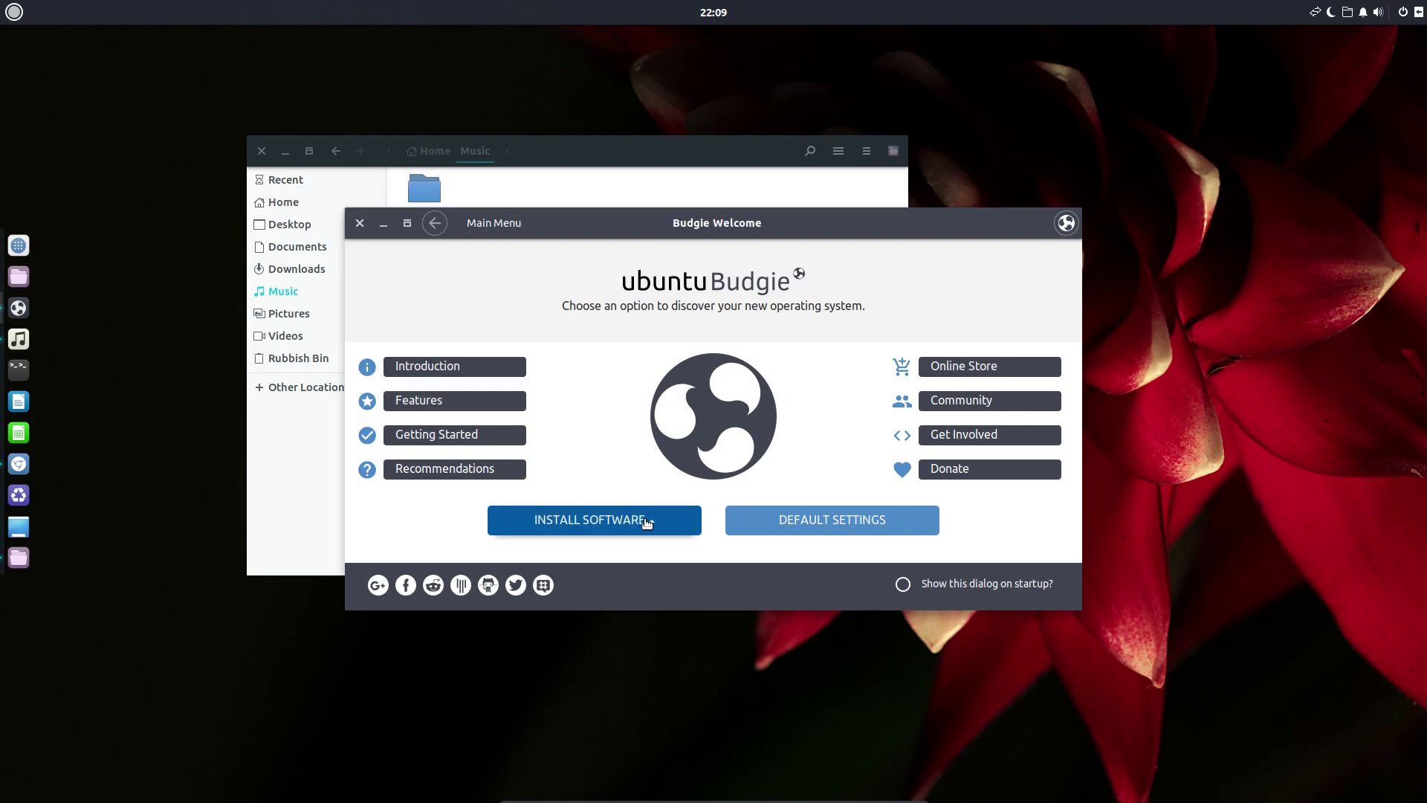
{"action": "left_click", "coordinate": [646, 523]}
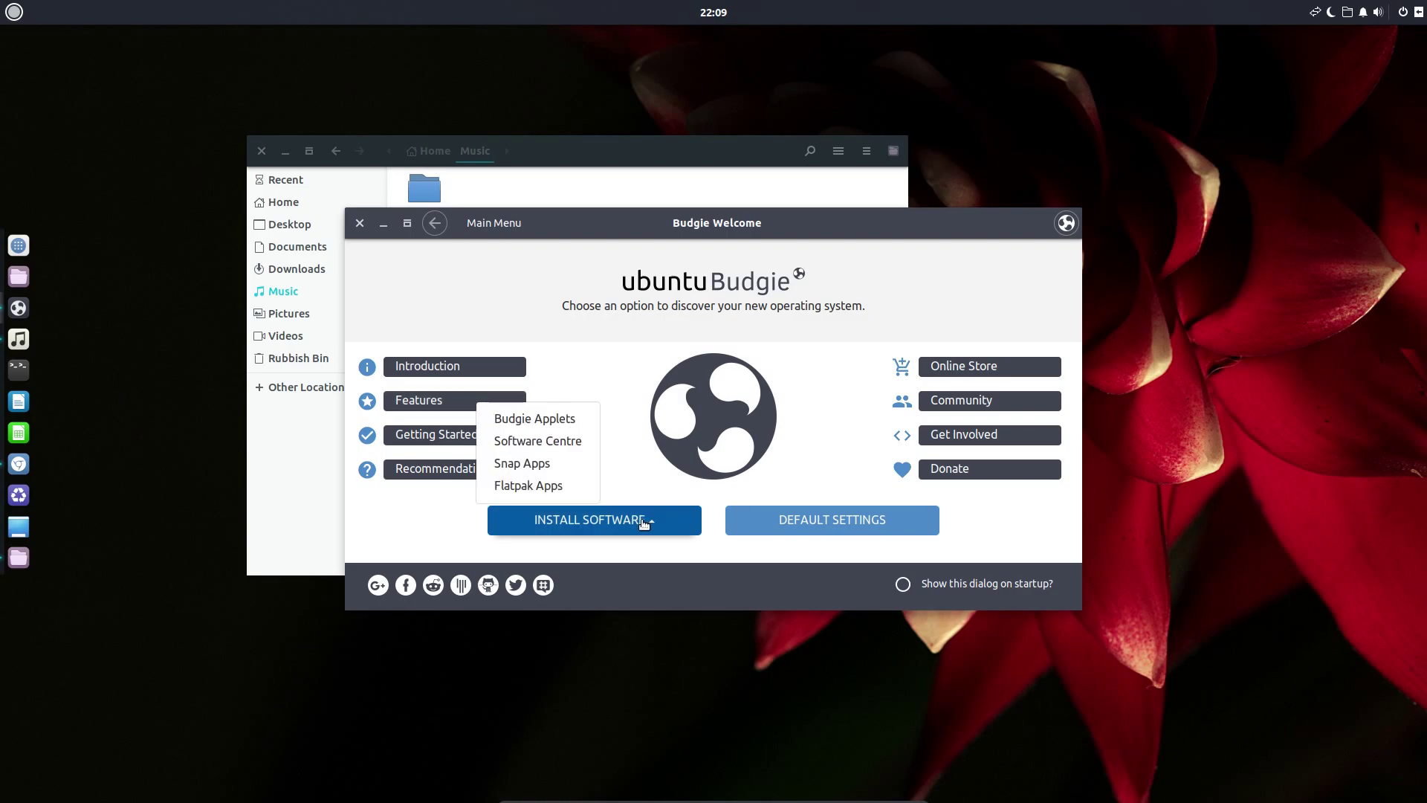
{"action": "left_click", "coordinate": [557, 421]}
{"action": "scroll", "coordinate": [1080, 335], "scroll_direction": "down", "scroll_amount": 3}
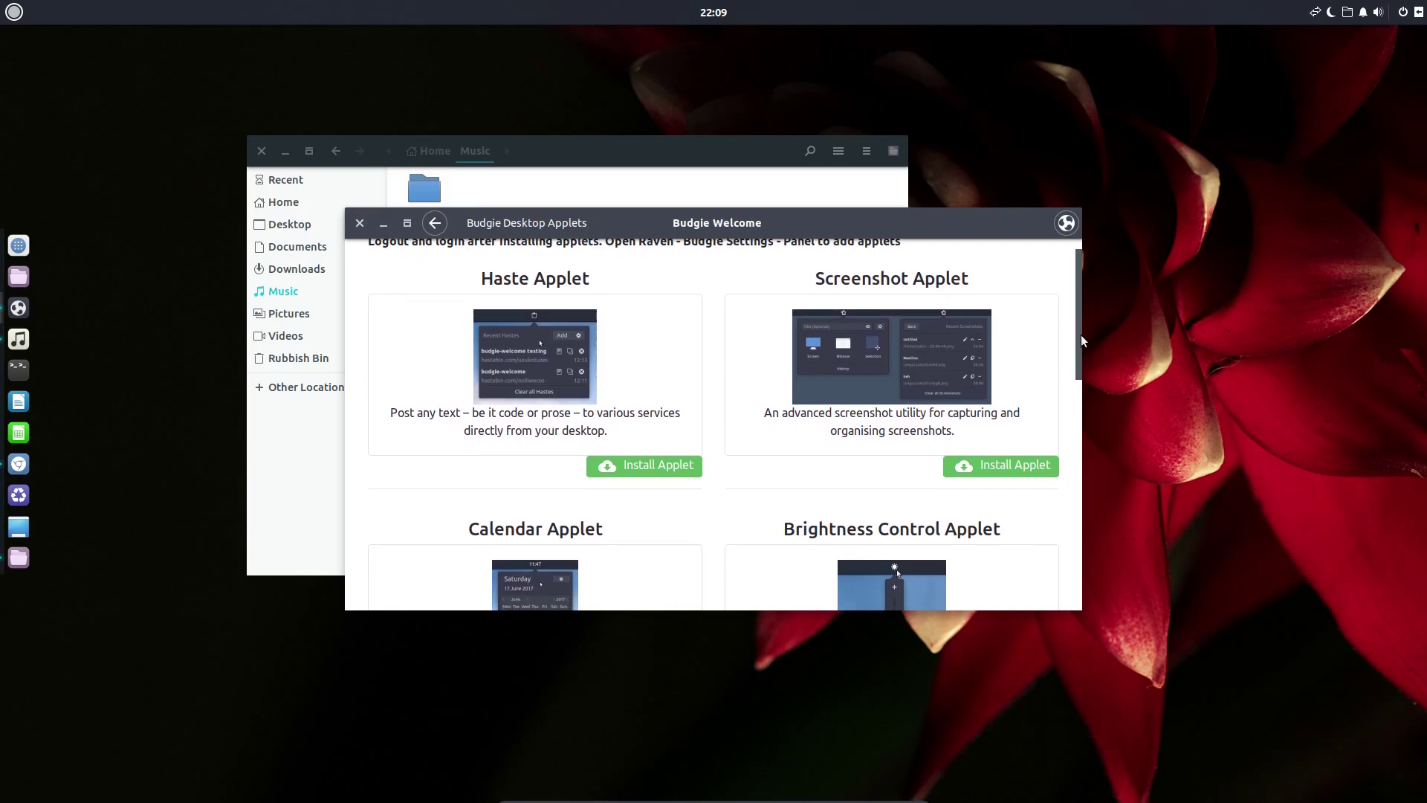
{"action": "left_click_drag", "start_coordinate": [1076, 352], "coordinate": [1080, 483]}
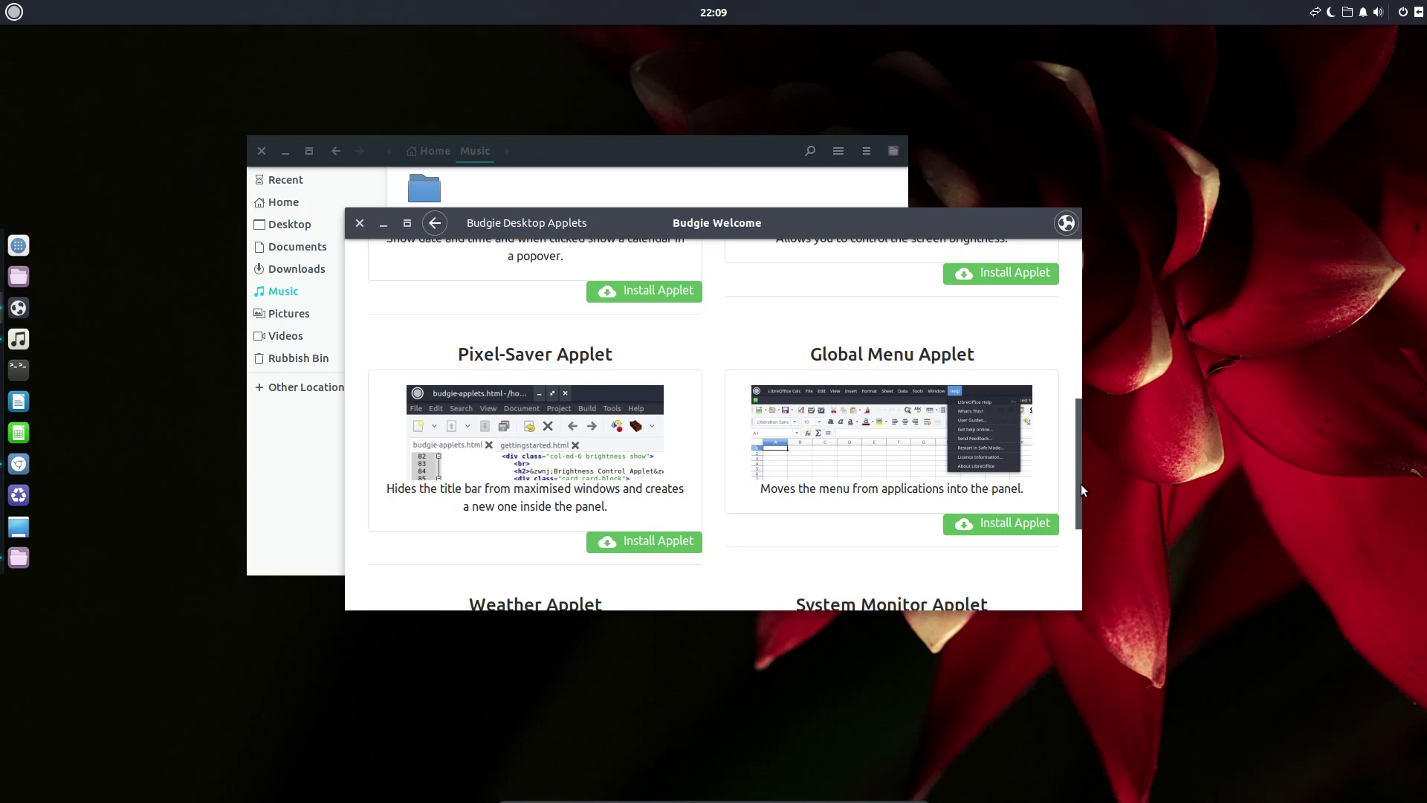
{"action": "left_click_drag", "start_coordinate": [1081, 484], "coordinate": [1077, 541]}
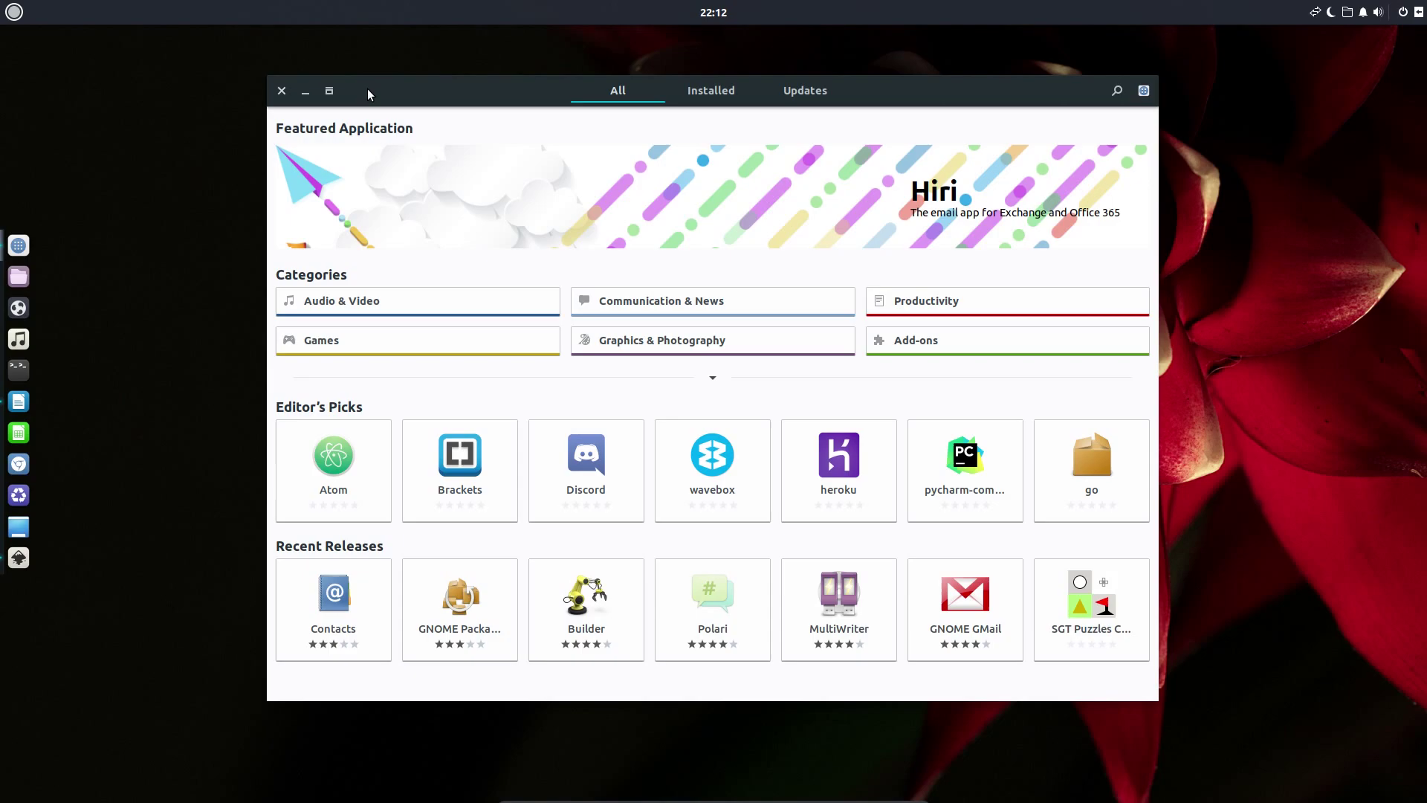
Close the store, browse the menu categories from Games to Preferences, and launch System Monitor.
{"action": "left_click", "coordinate": [282, 90]}
{"action": "left_click", "coordinate": [14, 12]}
{"action": "mouse_move", "coordinate": [69, 187]}
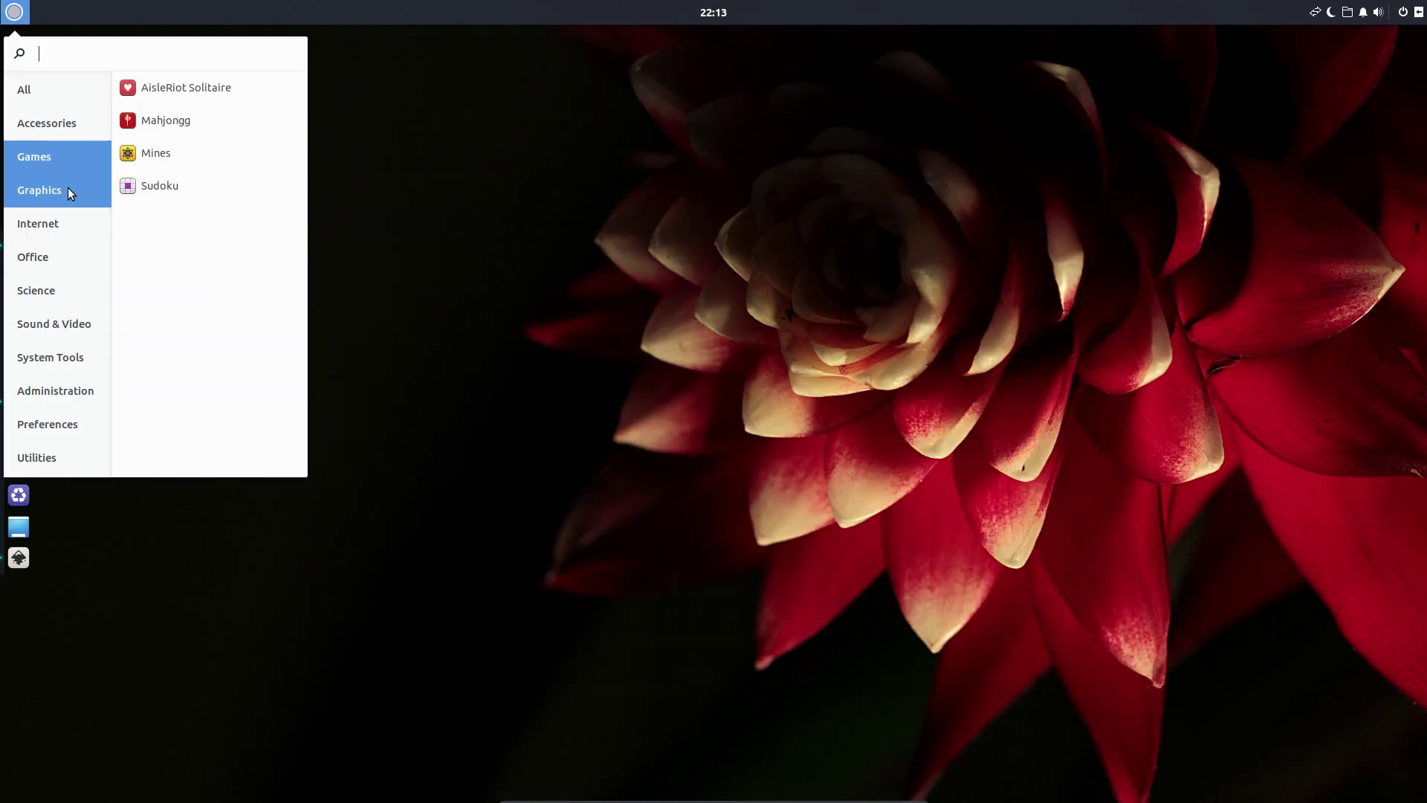
{"action": "mouse_move", "coordinate": [66, 220]}
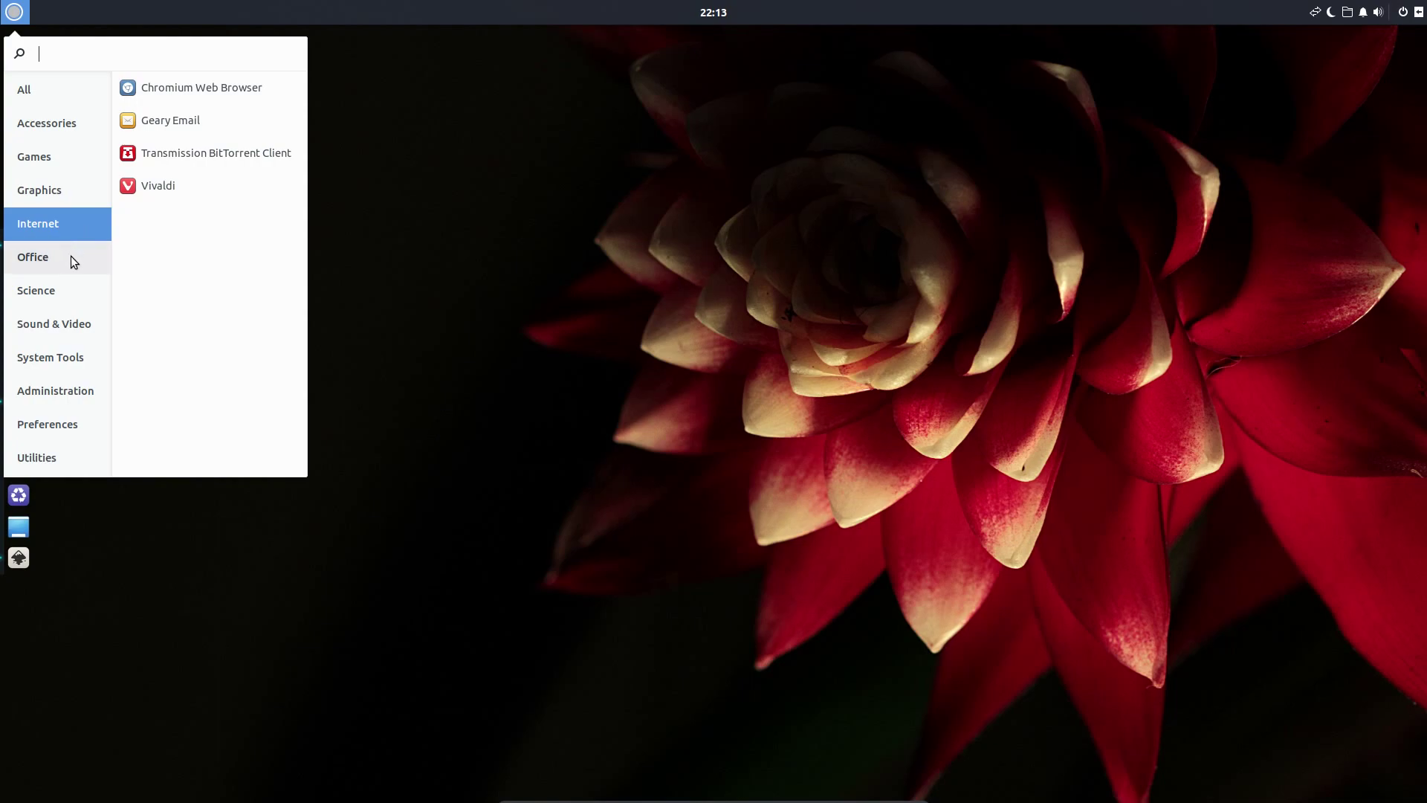
{"action": "mouse_move", "coordinate": [70, 256]}
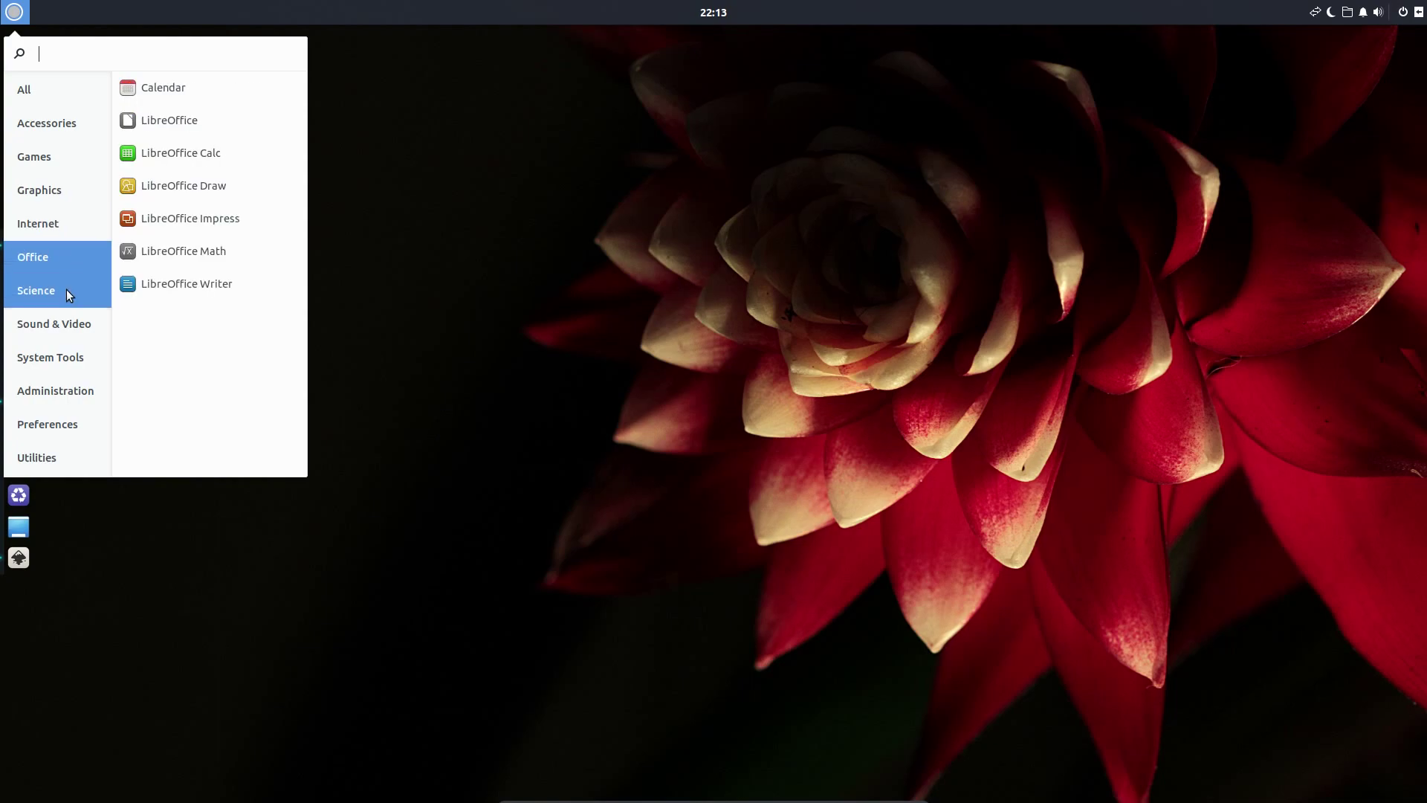
{"action": "mouse_move", "coordinate": [67, 329]}
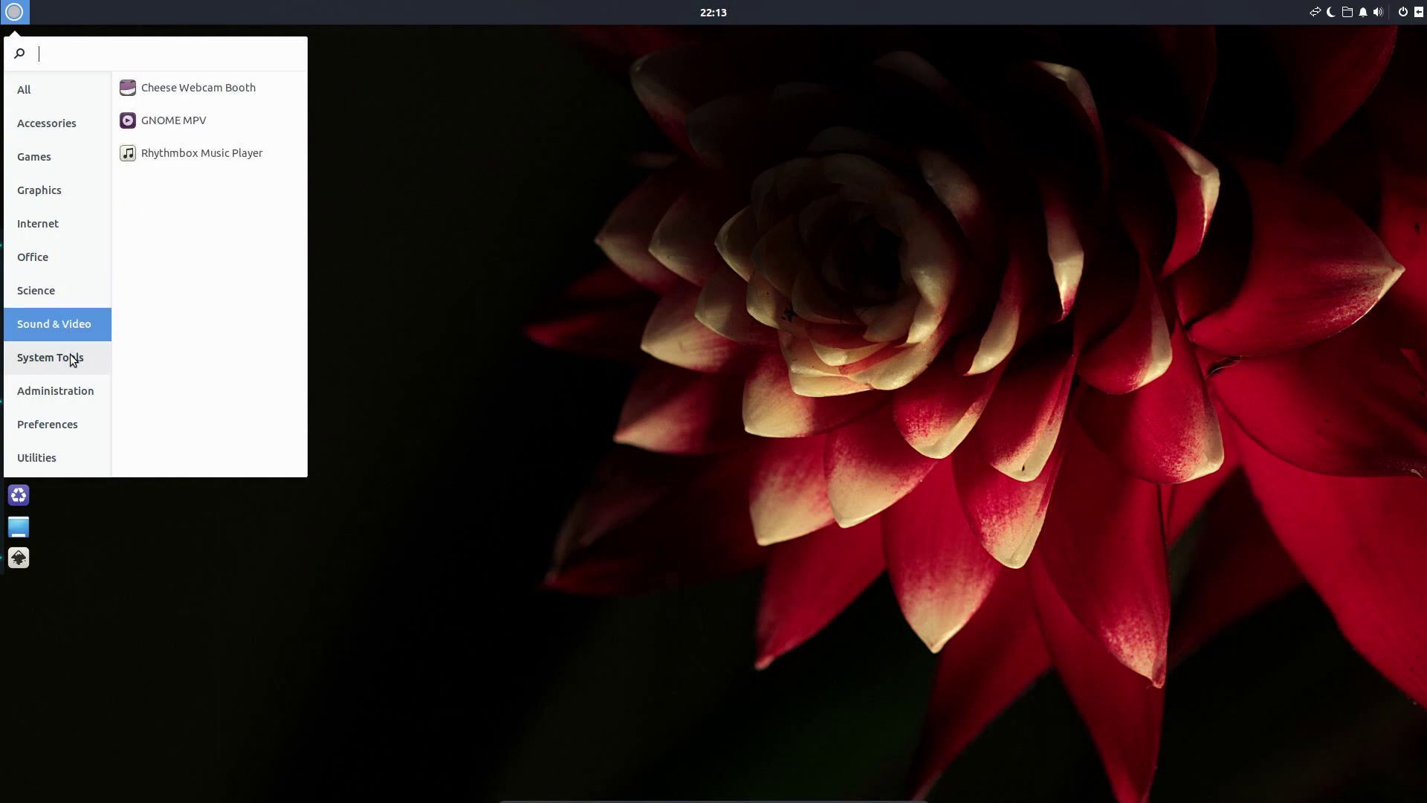
{"action": "left_click", "coordinate": [70, 355]}
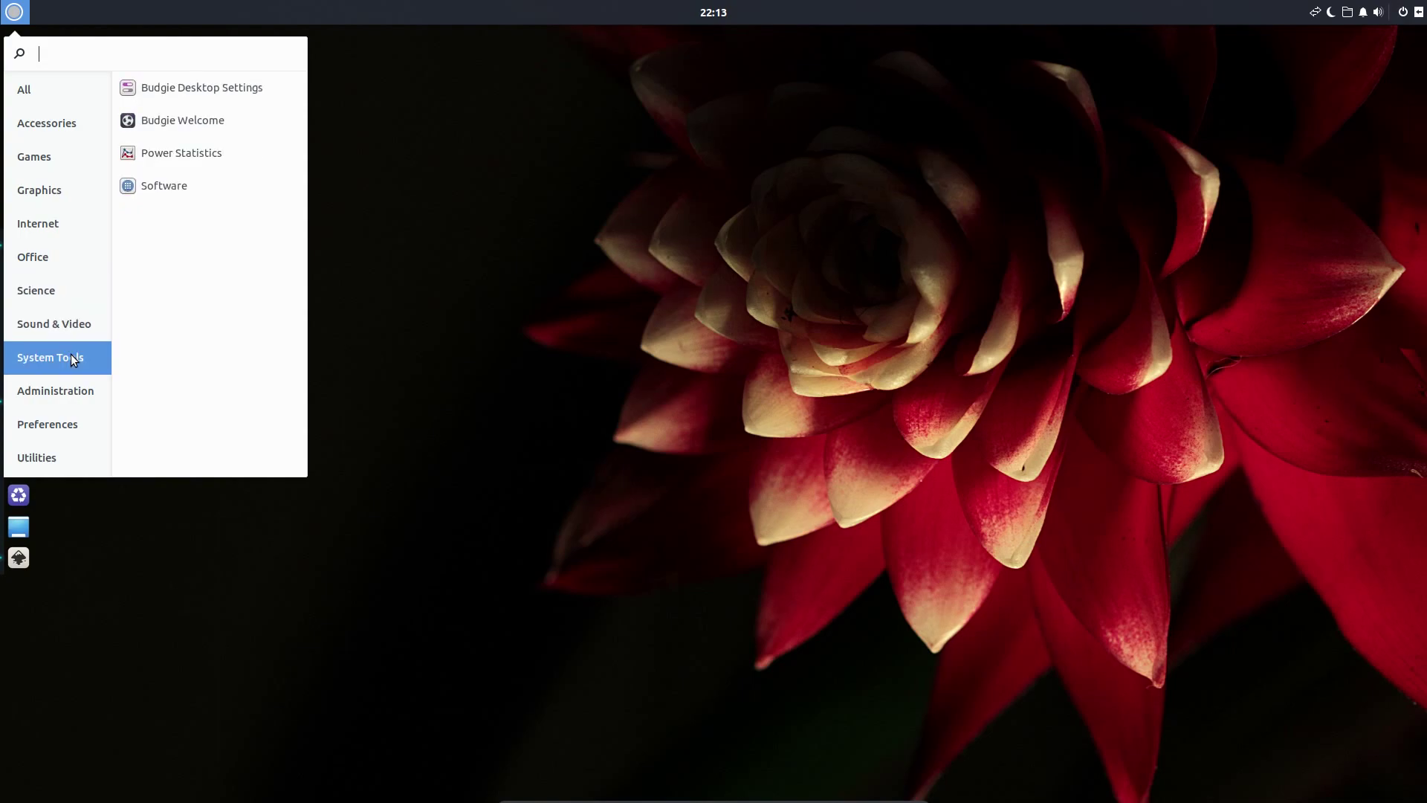
{"action": "left_click", "coordinate": [69, 392]}
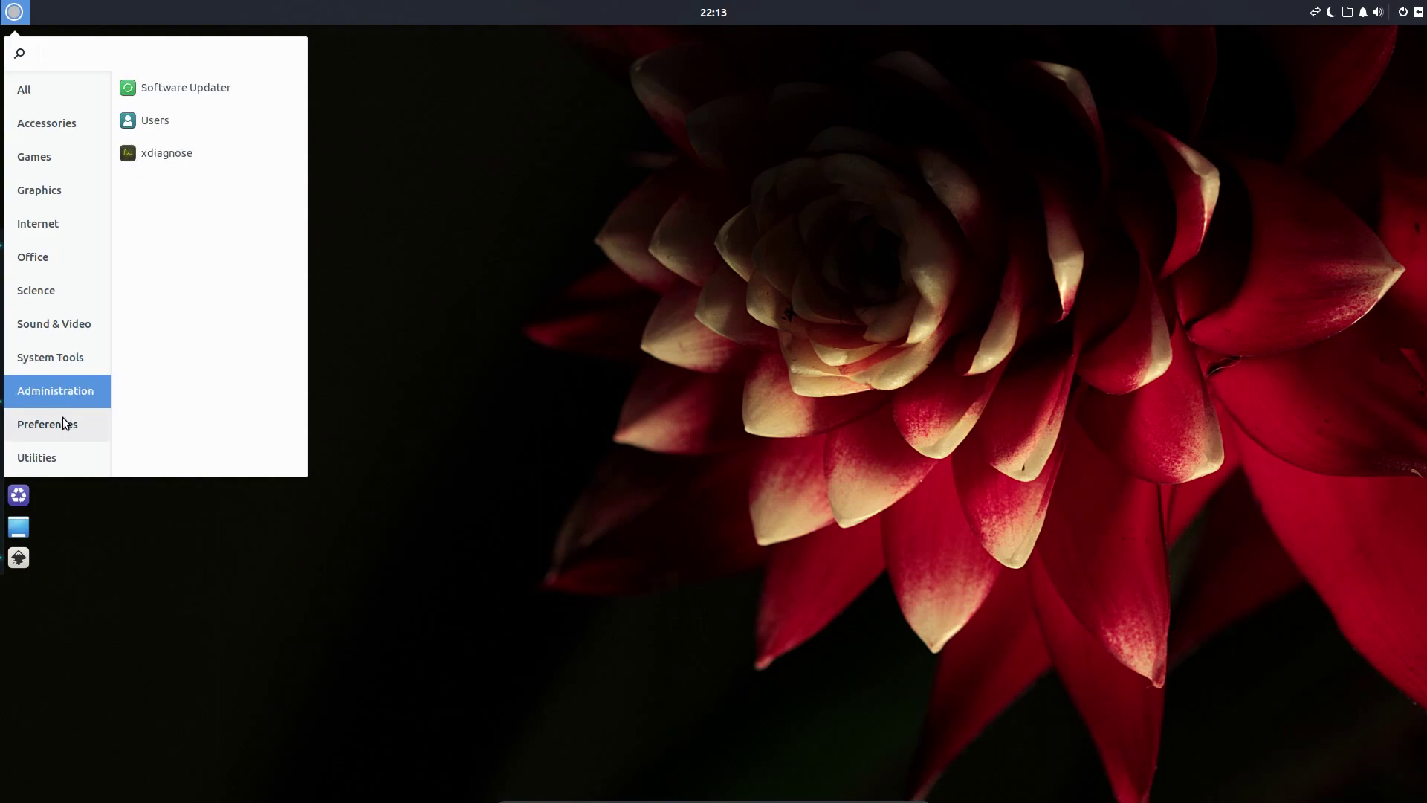
{"action": "left_click", "coordinate": [63, 422]}
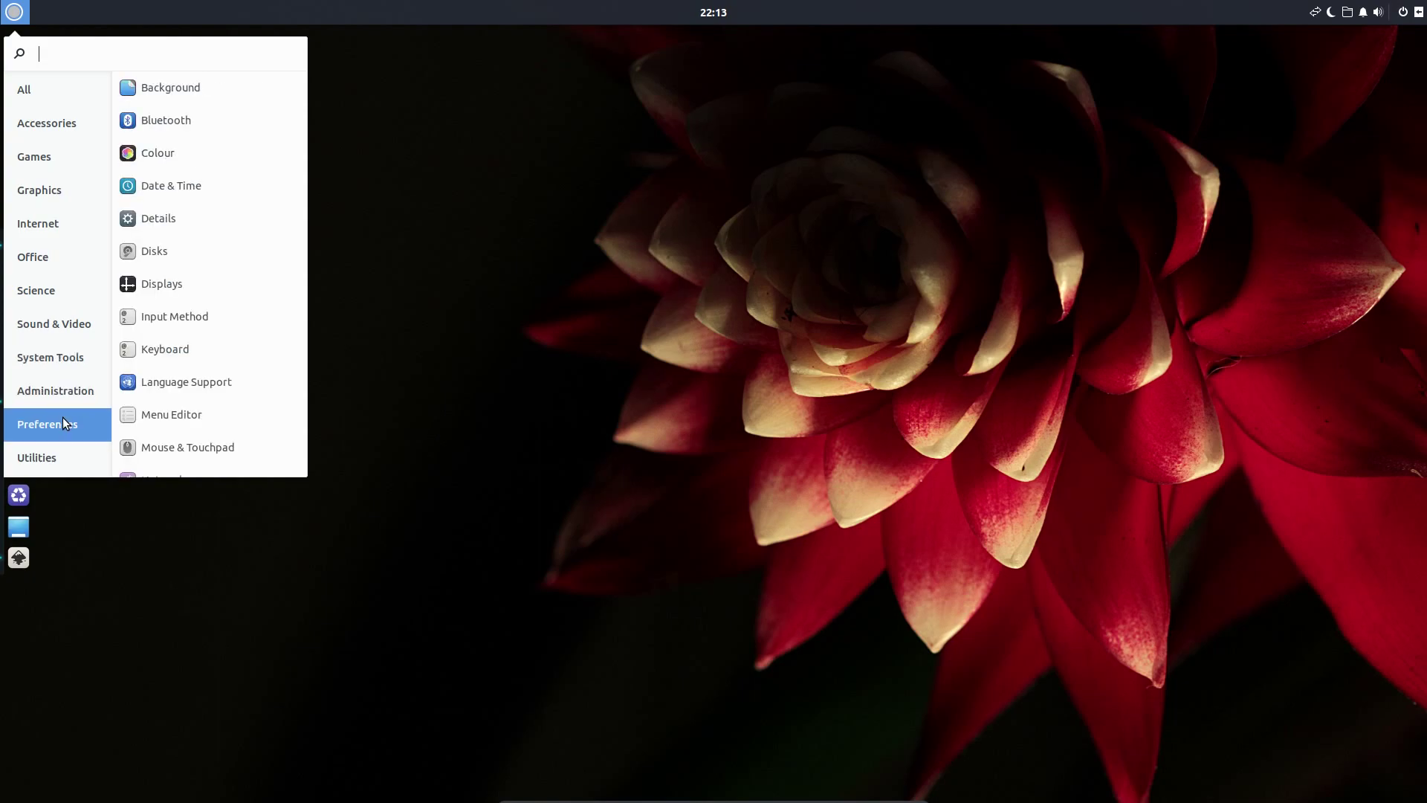
{"action": "left_click", "coordinate": [73, 455]}
{"action": "left_click", "coordinate": [198, 387]}
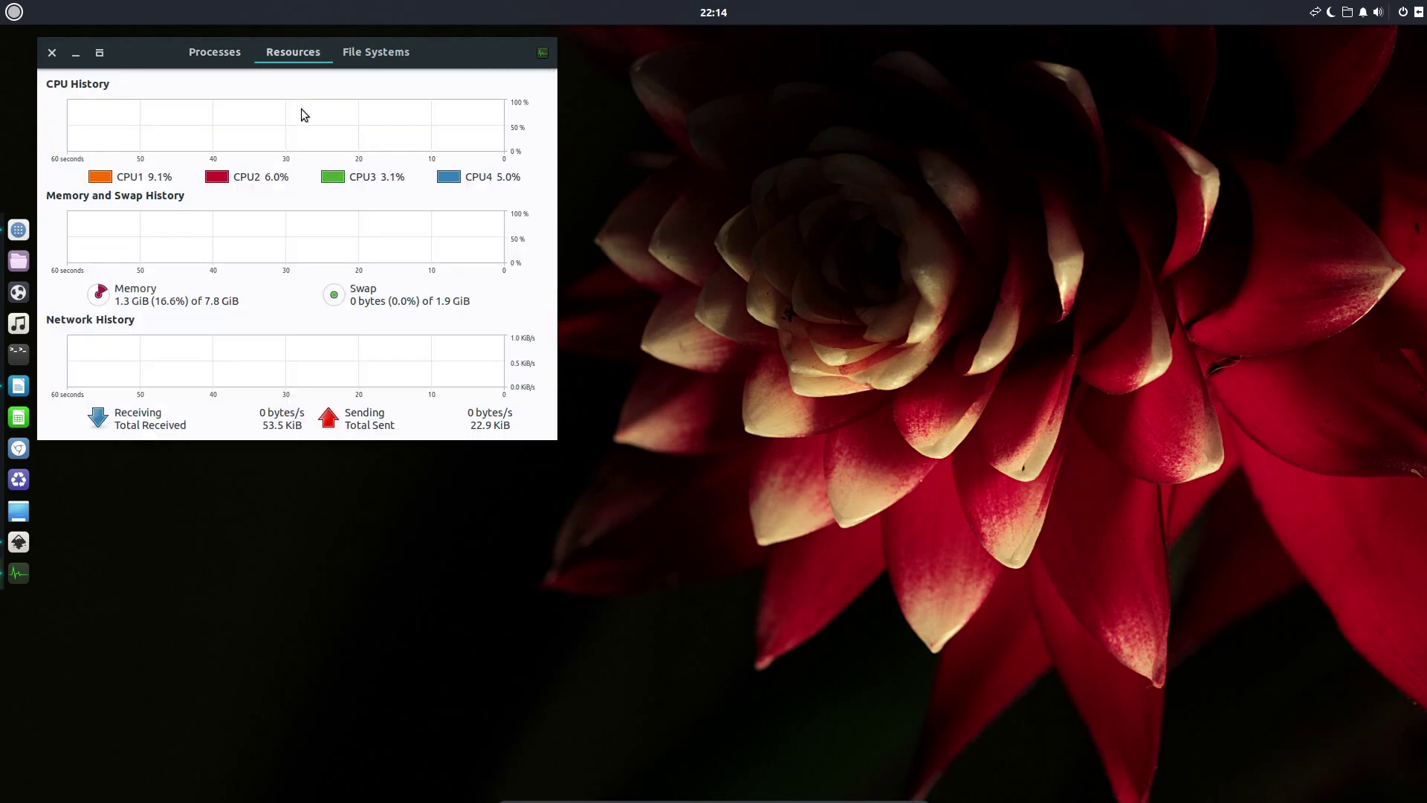